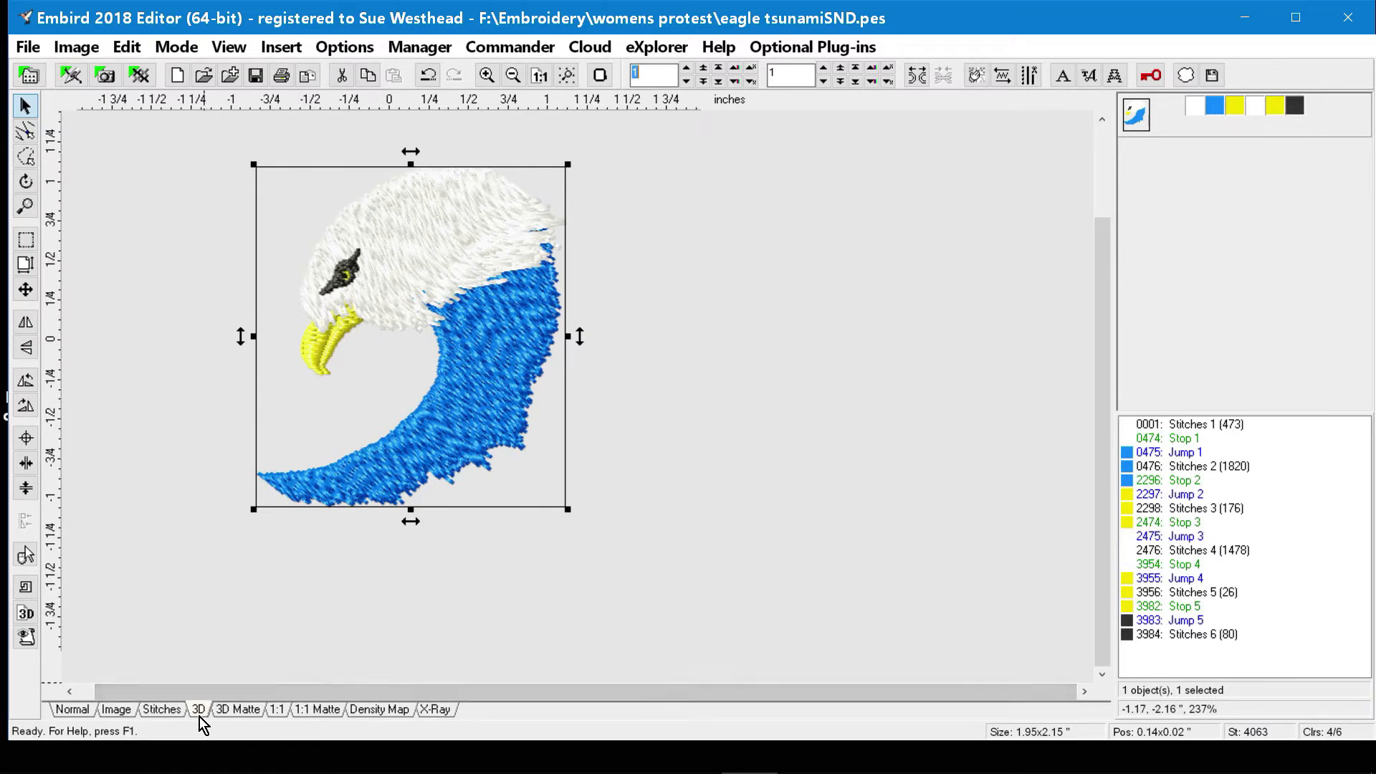
Examine the eagle design in the Normal, 3D, Density Map and X-Ray views, and return to the Normal view.
click(73, 710)
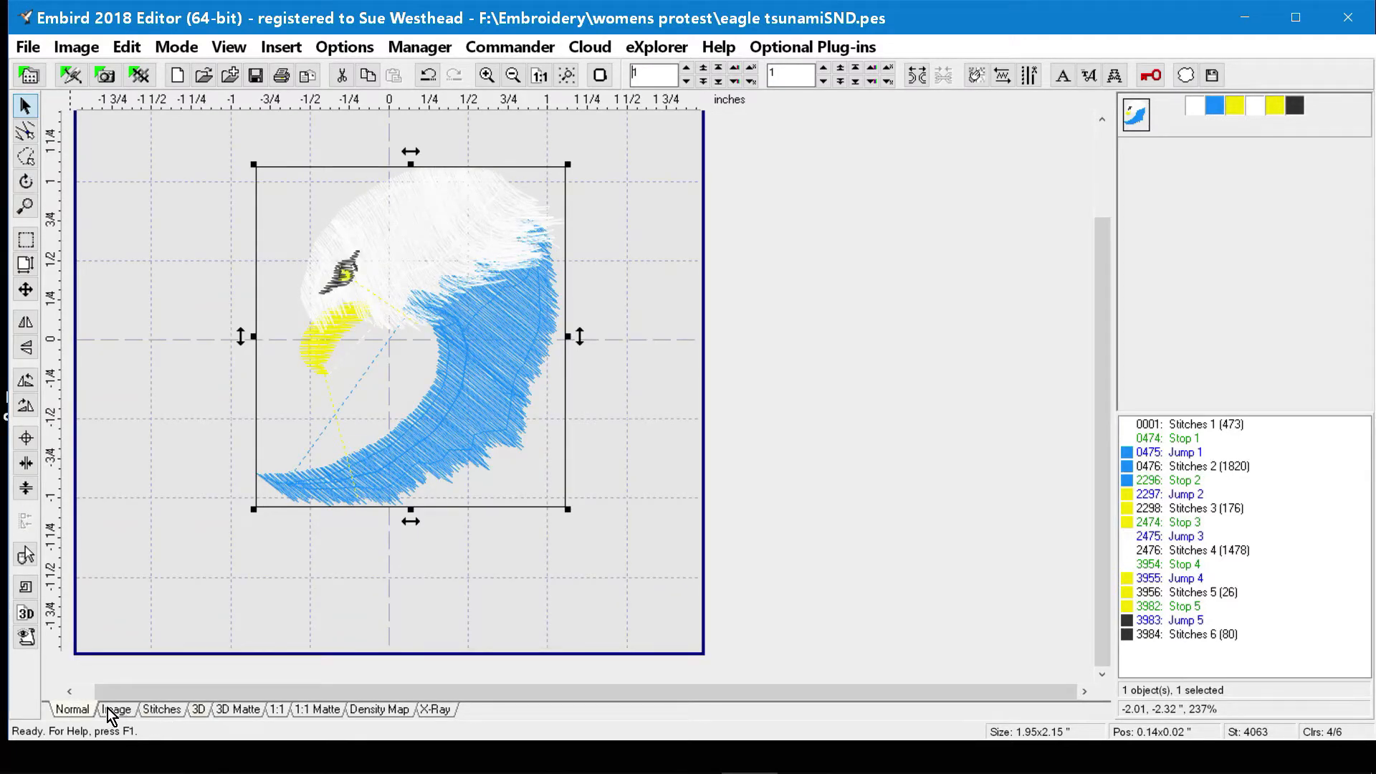
click(196, 710)
click(386, 715)
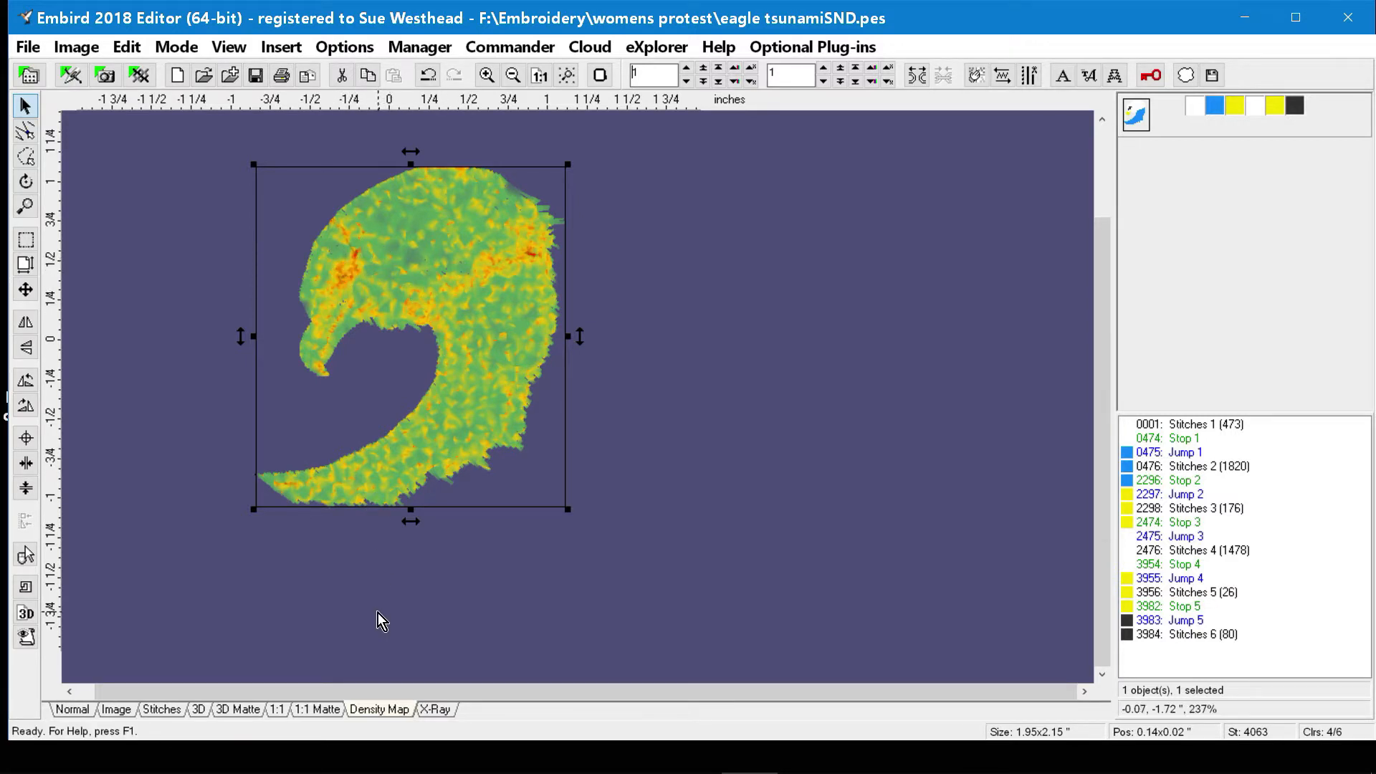
click(429, 707)
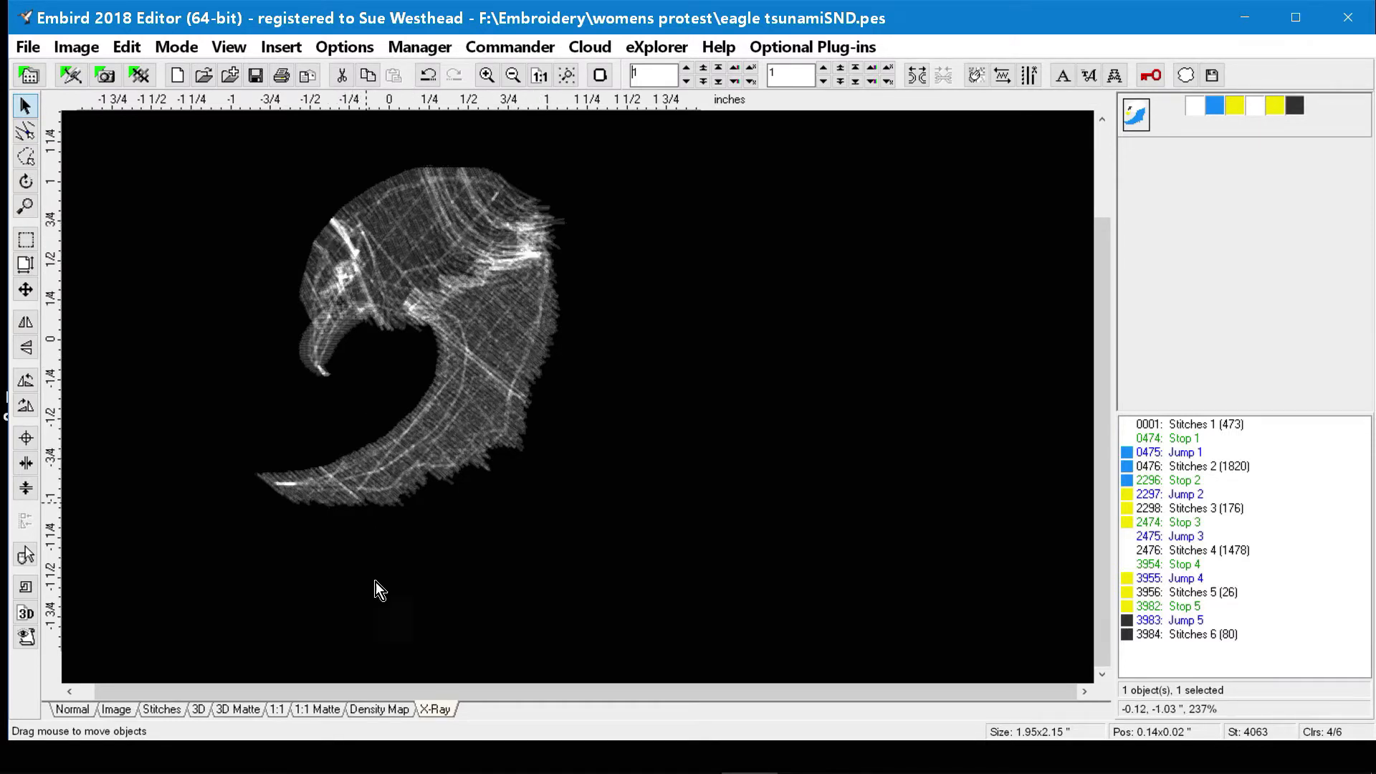
click(64, 713)
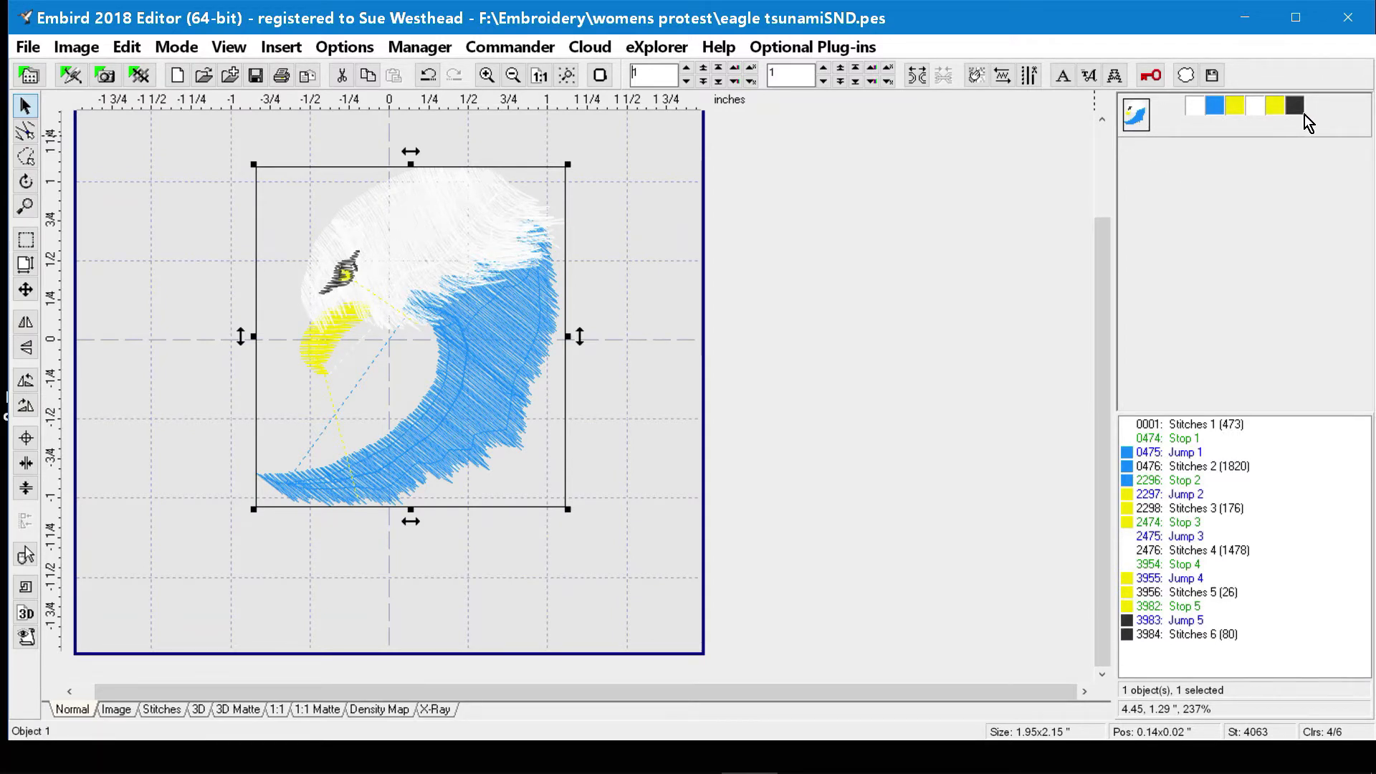
Review the editing commands available for the whole eagle object, and deselect it.
right_click(1135, 126)
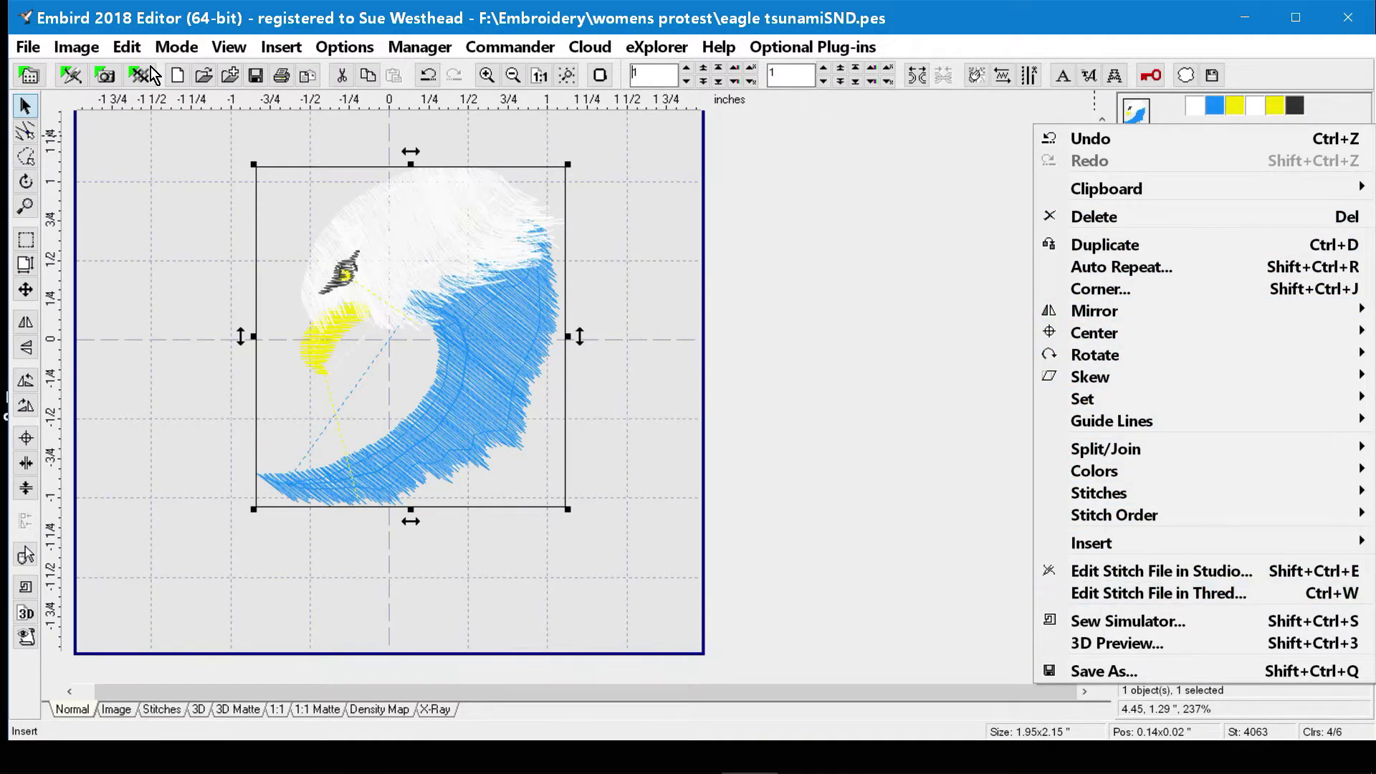
click(867, 252)
click(867, 253)
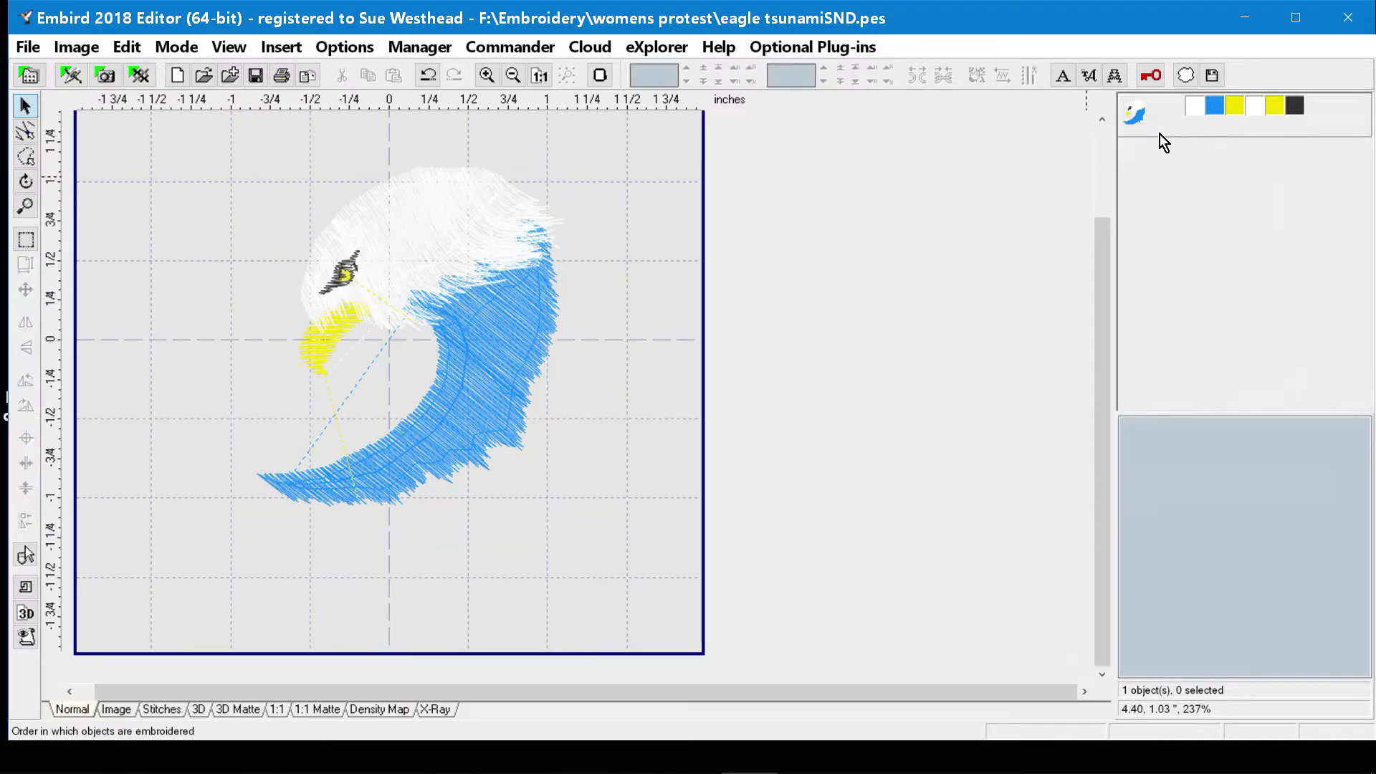
Separate all colors of the eagle design into individual objects, and undo the separation.
right_click(1199, 110)
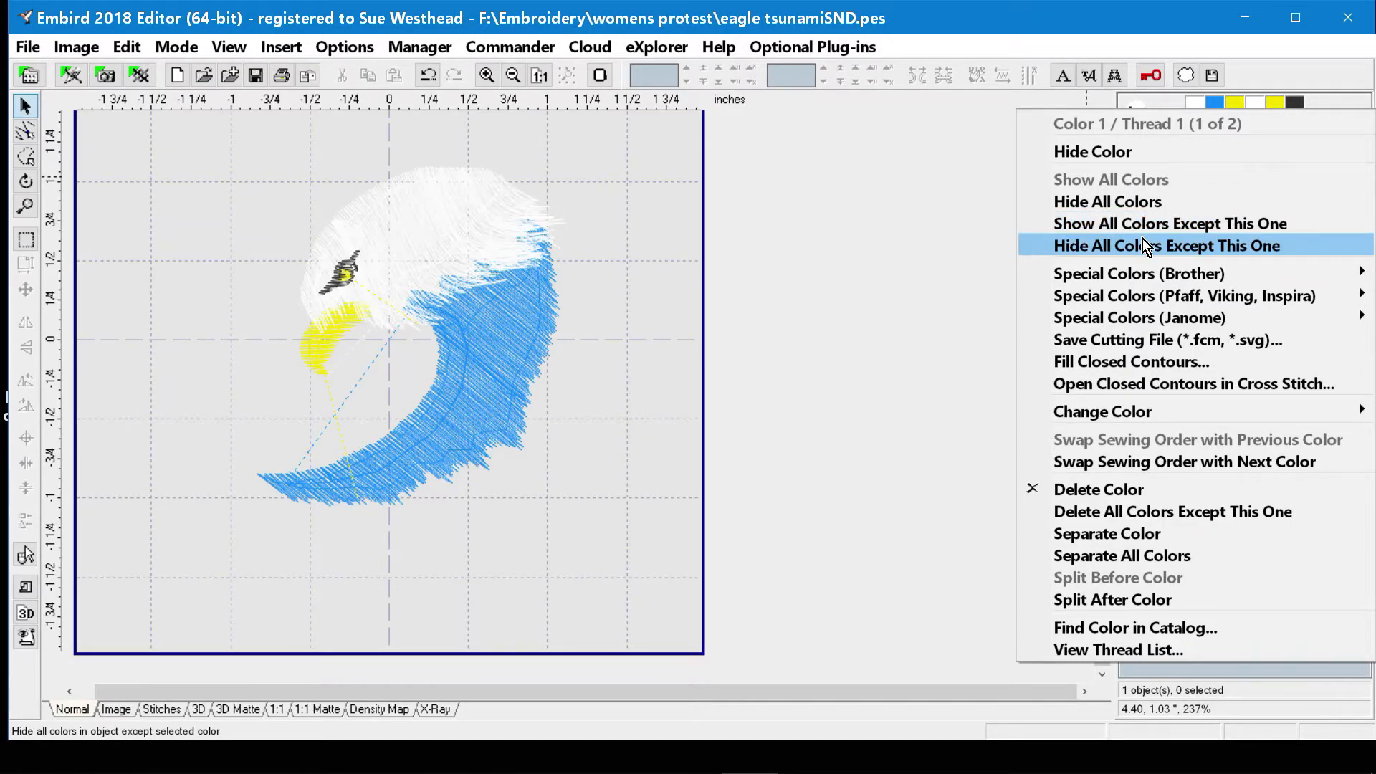
mouse_move(1176, 273)
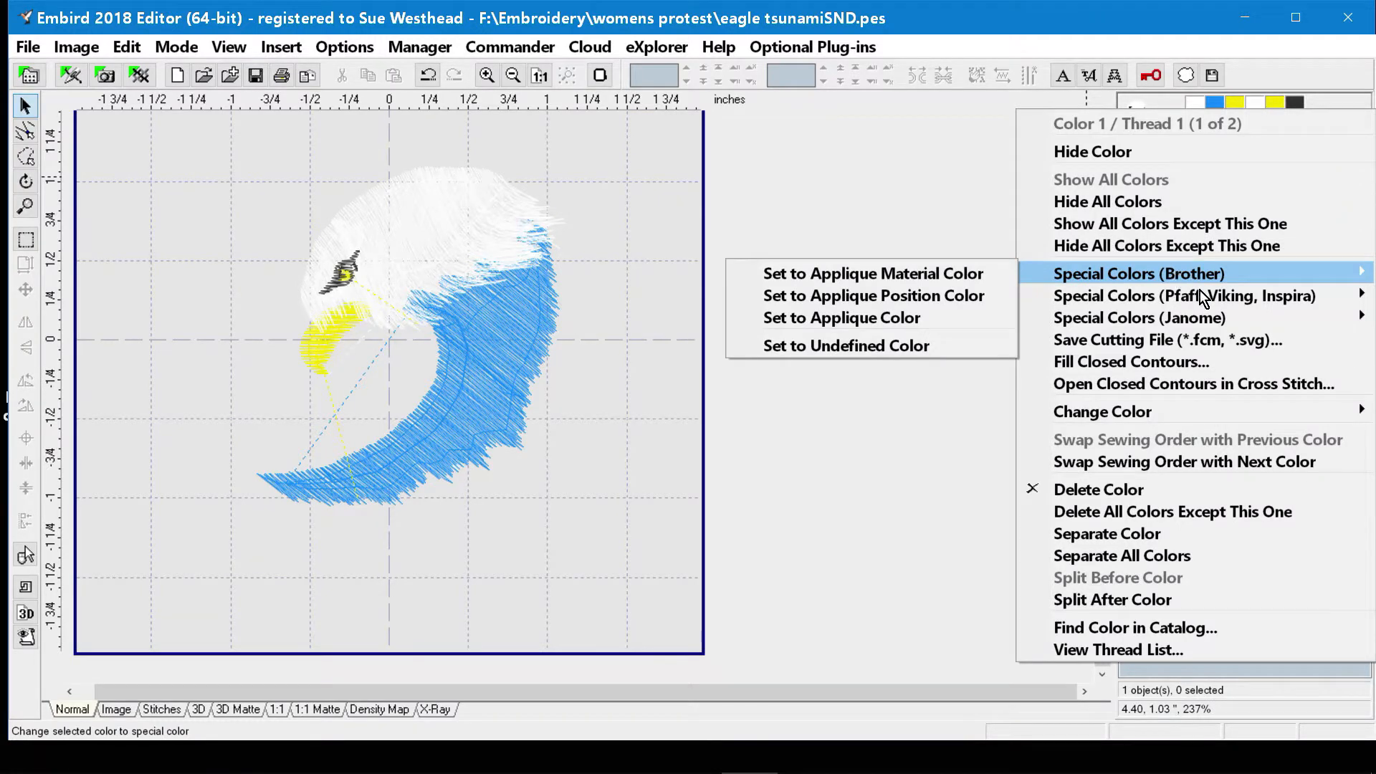
mouse_move(1212, 297)
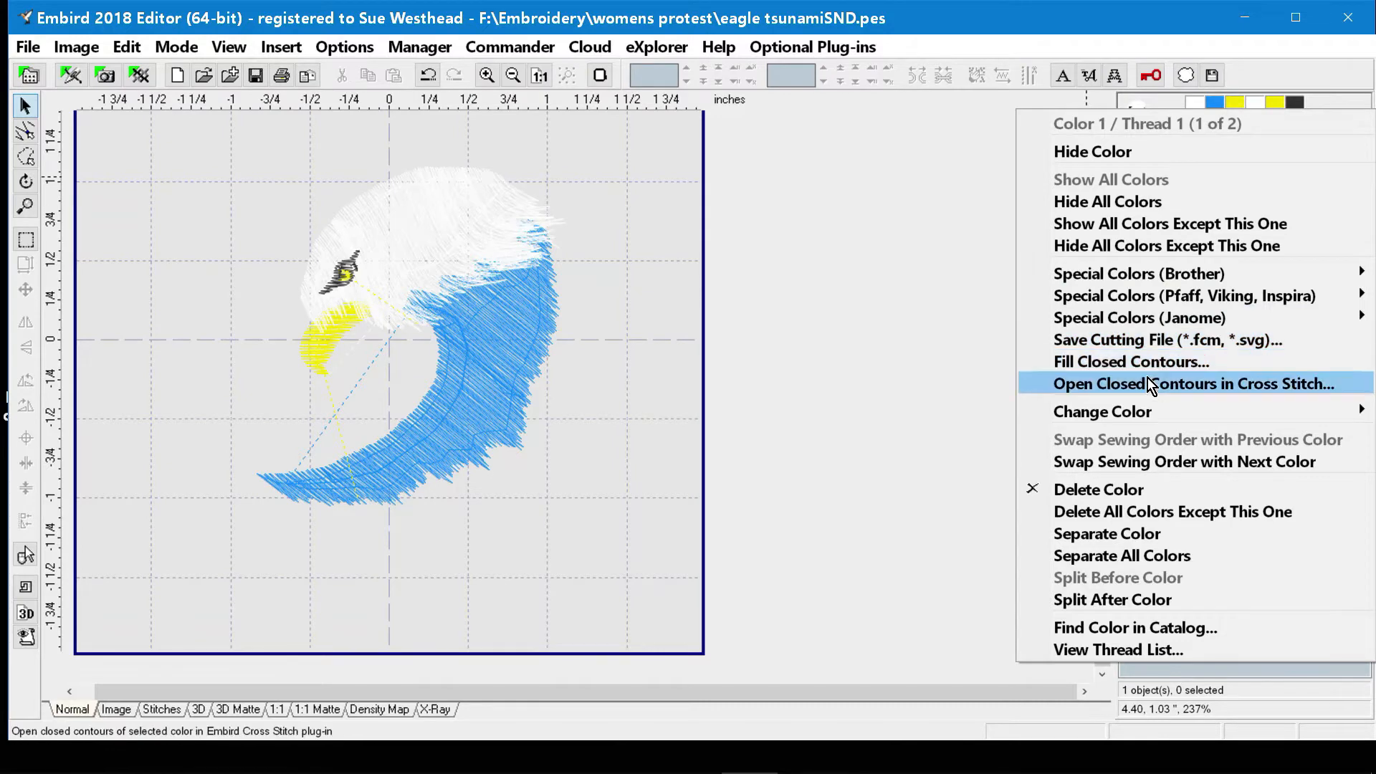
mouse_move(1129, 415)
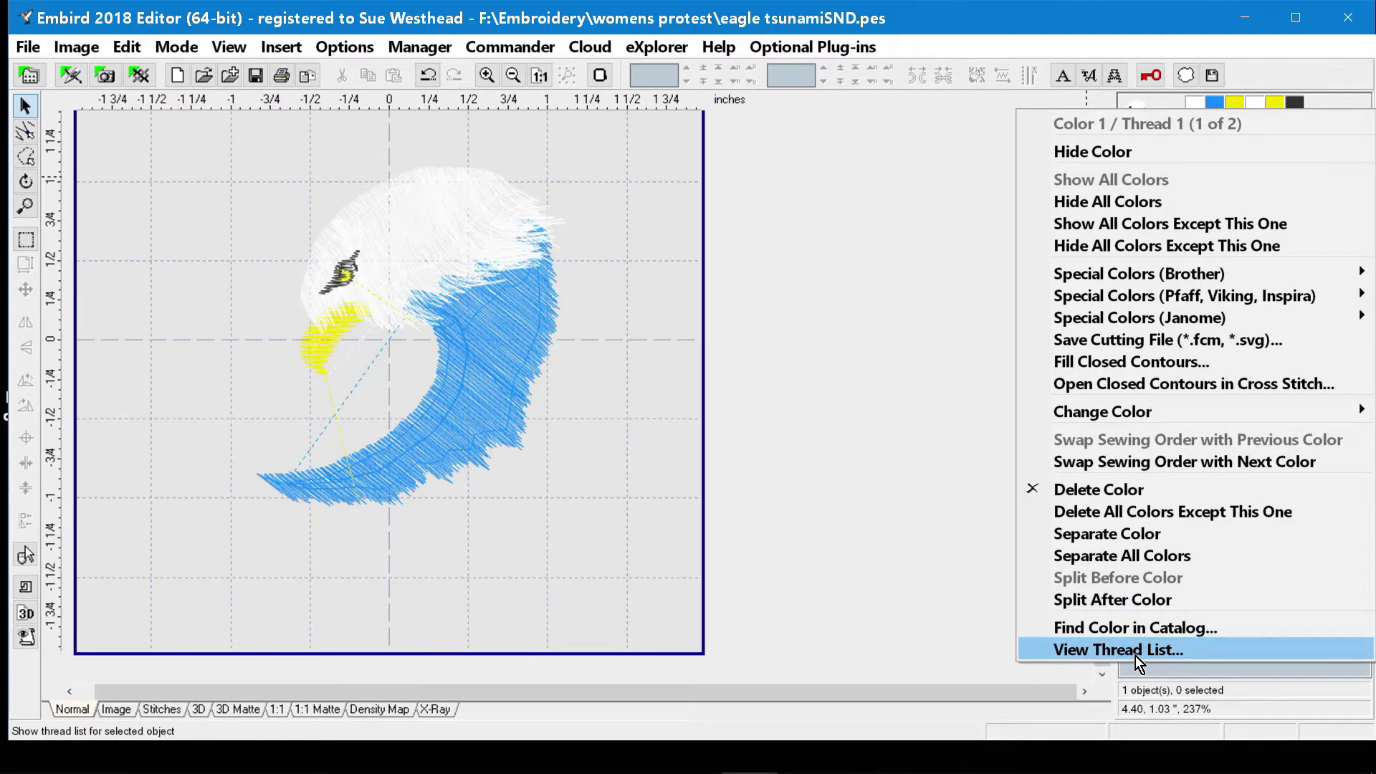
click(1140, 557)
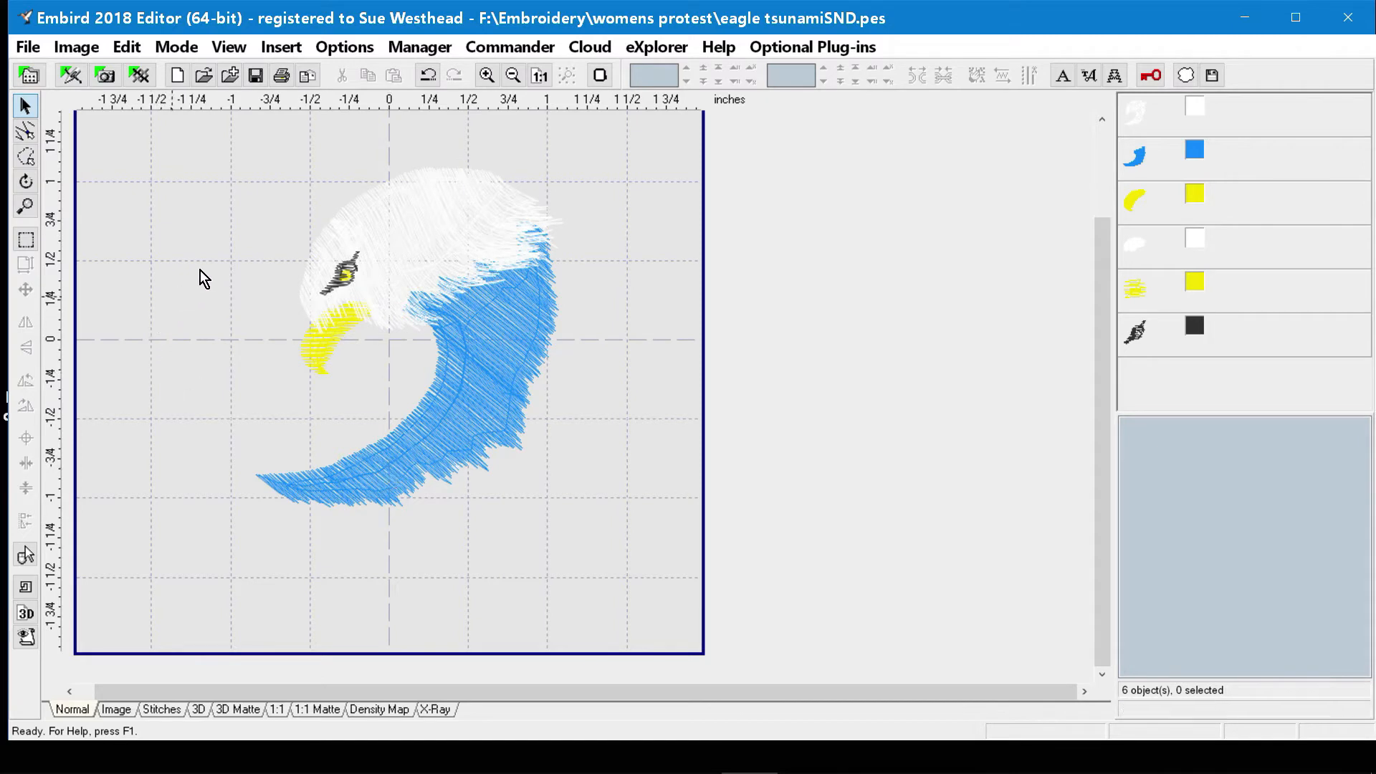
click(428, 76)
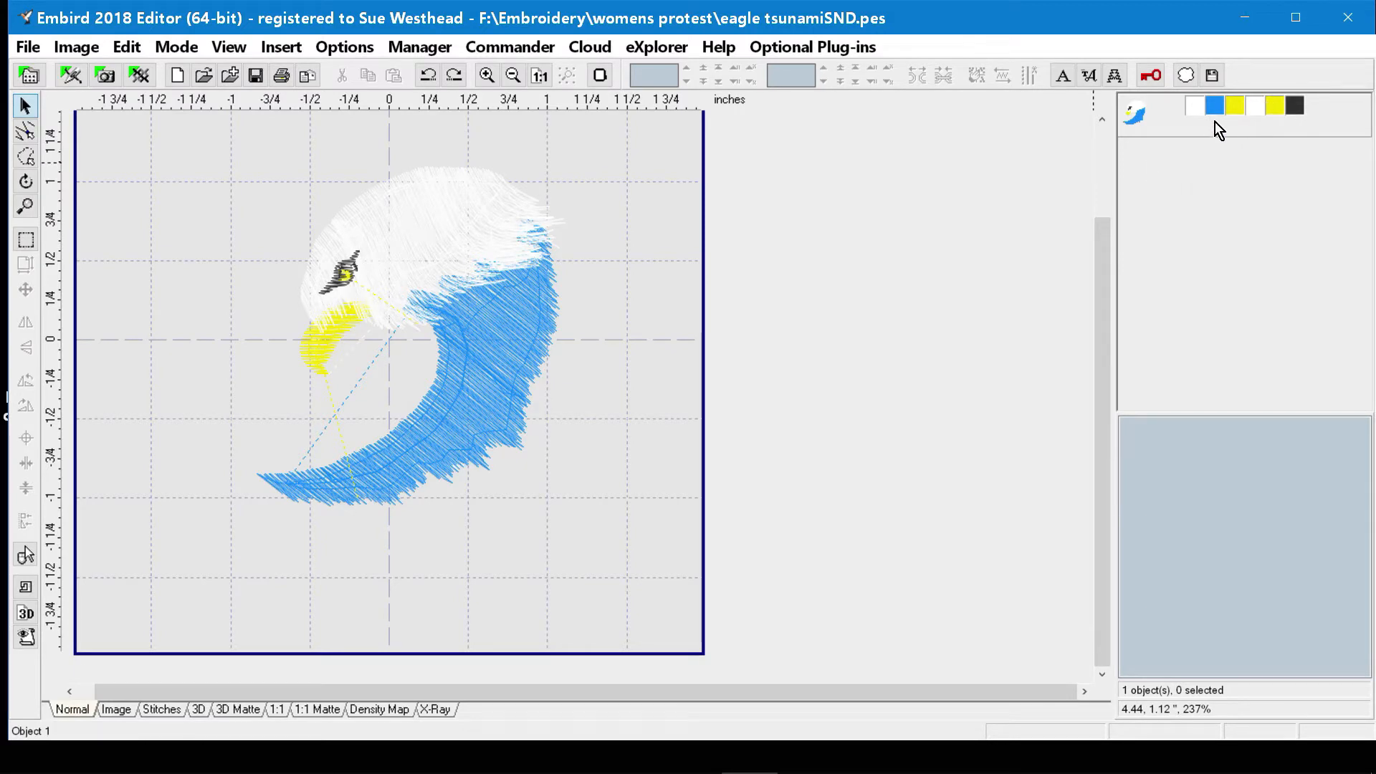
Hide both white, both yellow and the black colors of the eagle, leaving only the blue one shown.
click(1256, 109)
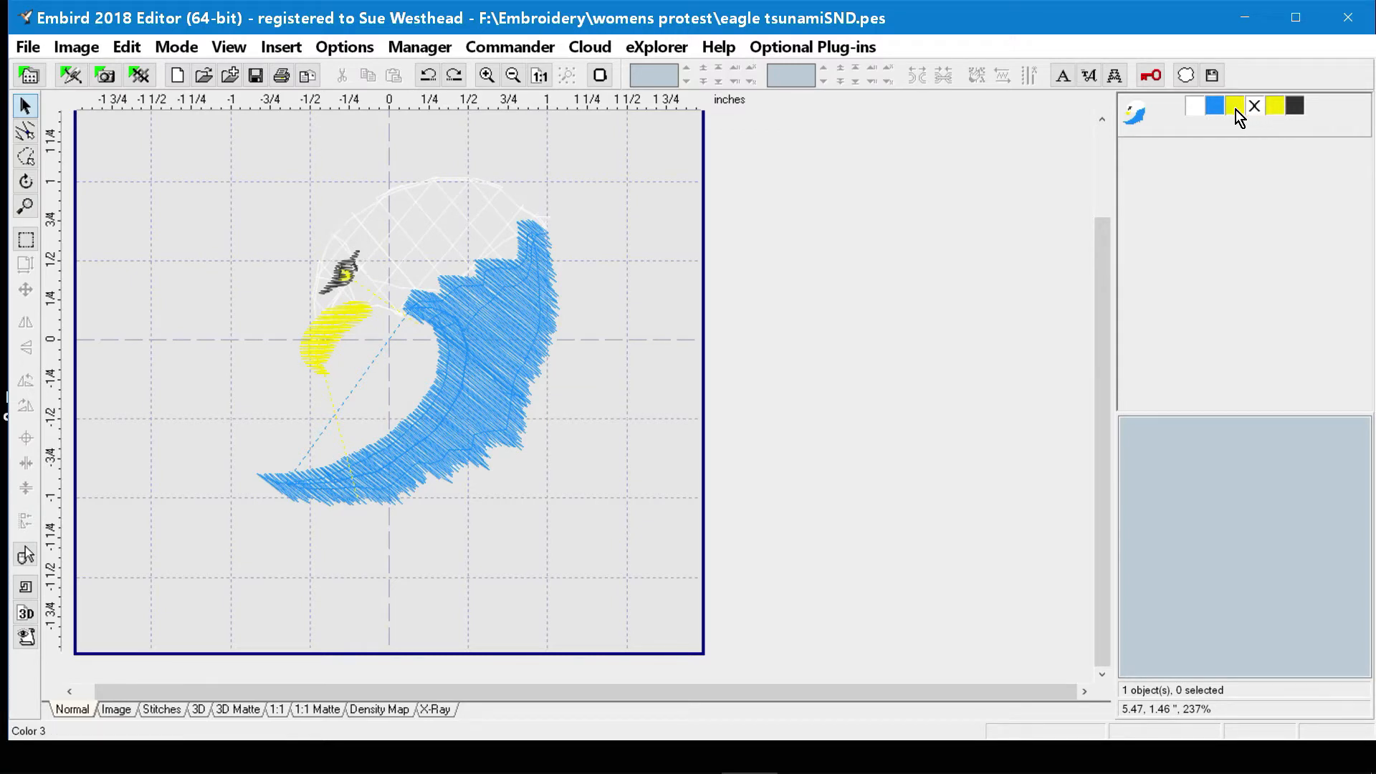
click(1236, 110)
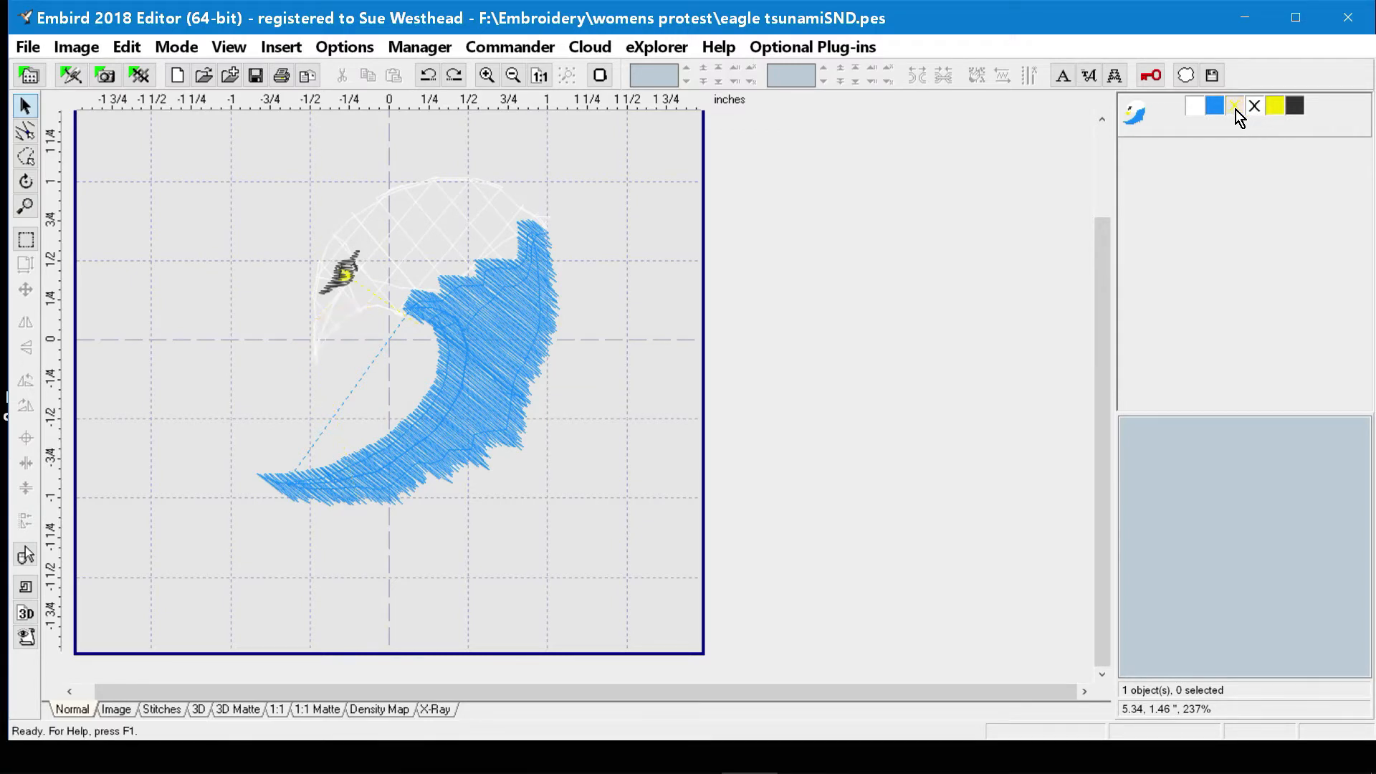
click(1280, 109)
click(1293, 109)
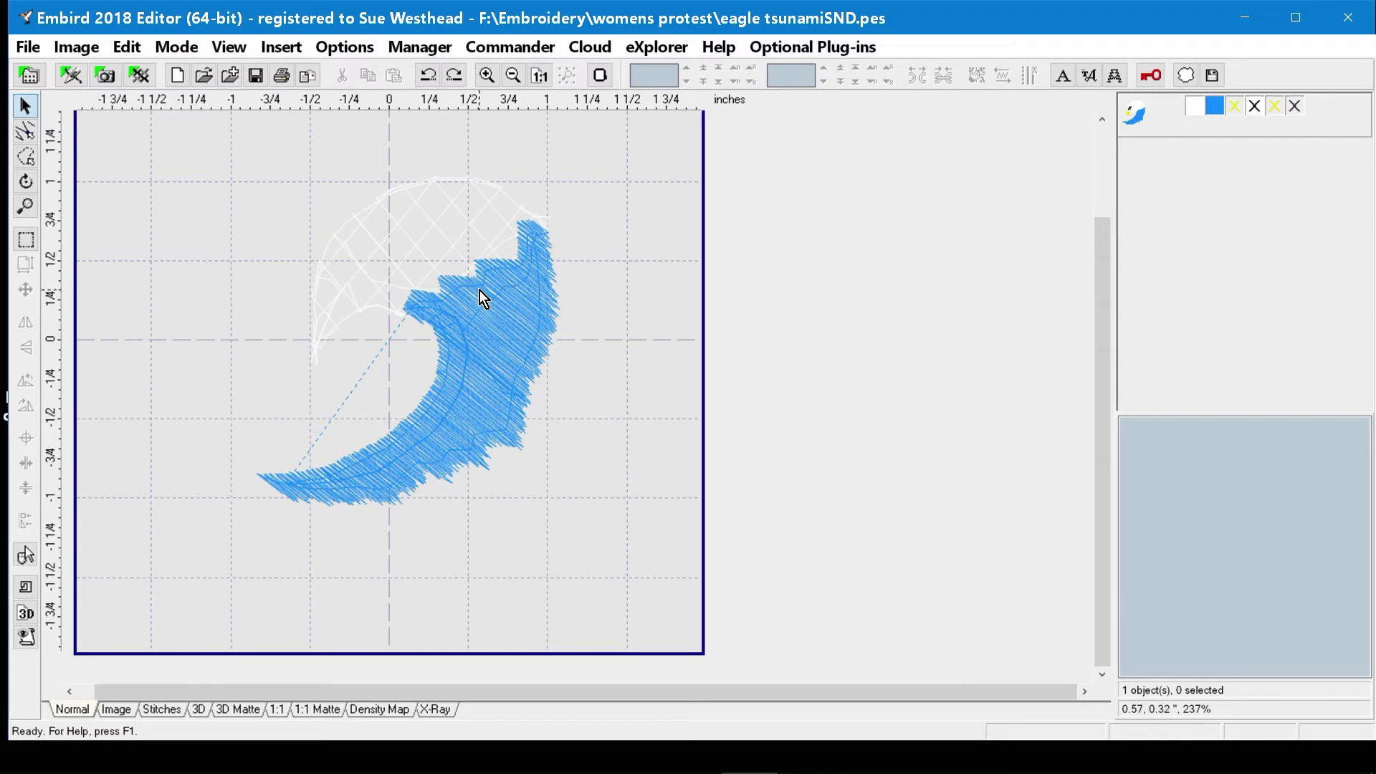
click(1200, 108)
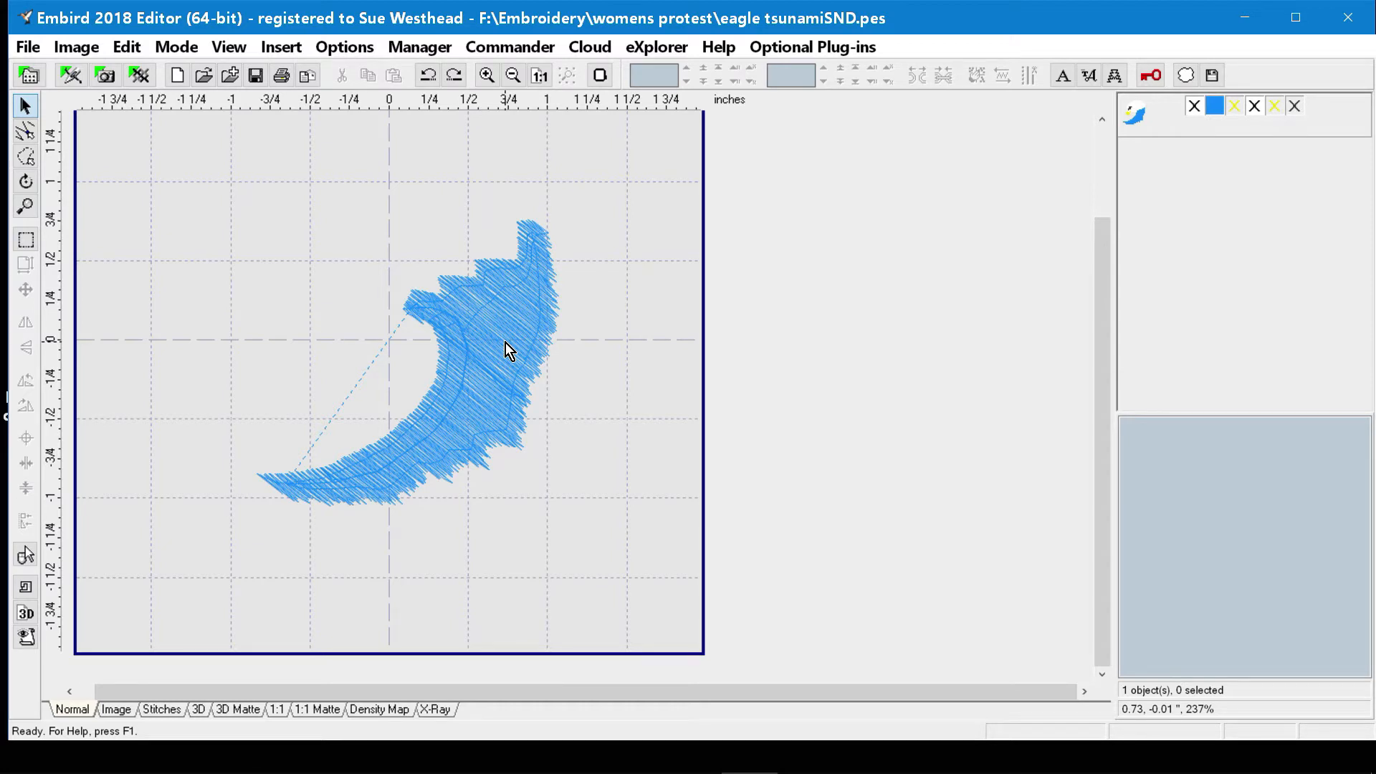
Enclose the blue tail tip's stitches in a polygon selection, split them off, and move the piece to the hoop's upper-left corner.
click(27, 160)
click(268, 412)
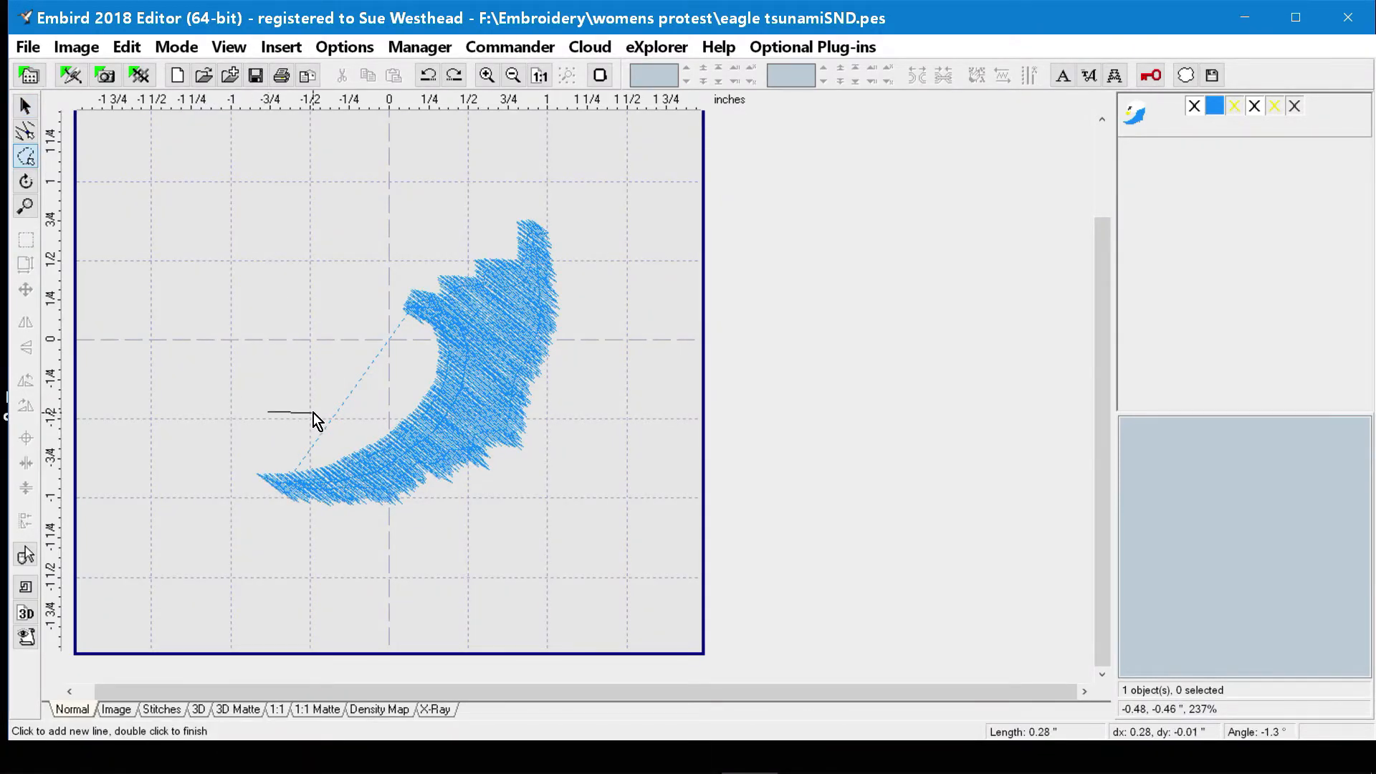
click(500, 531)
click(283, 600)
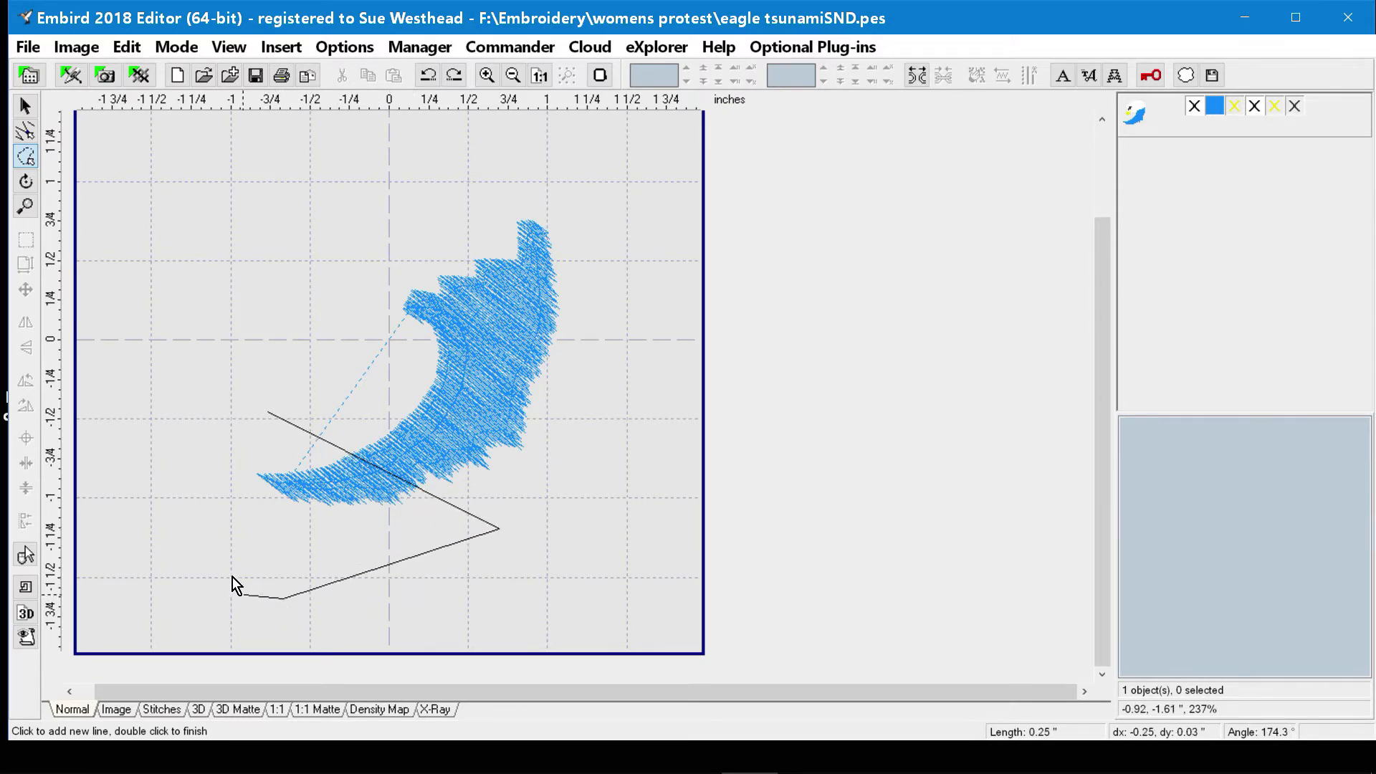
click(199, 491)
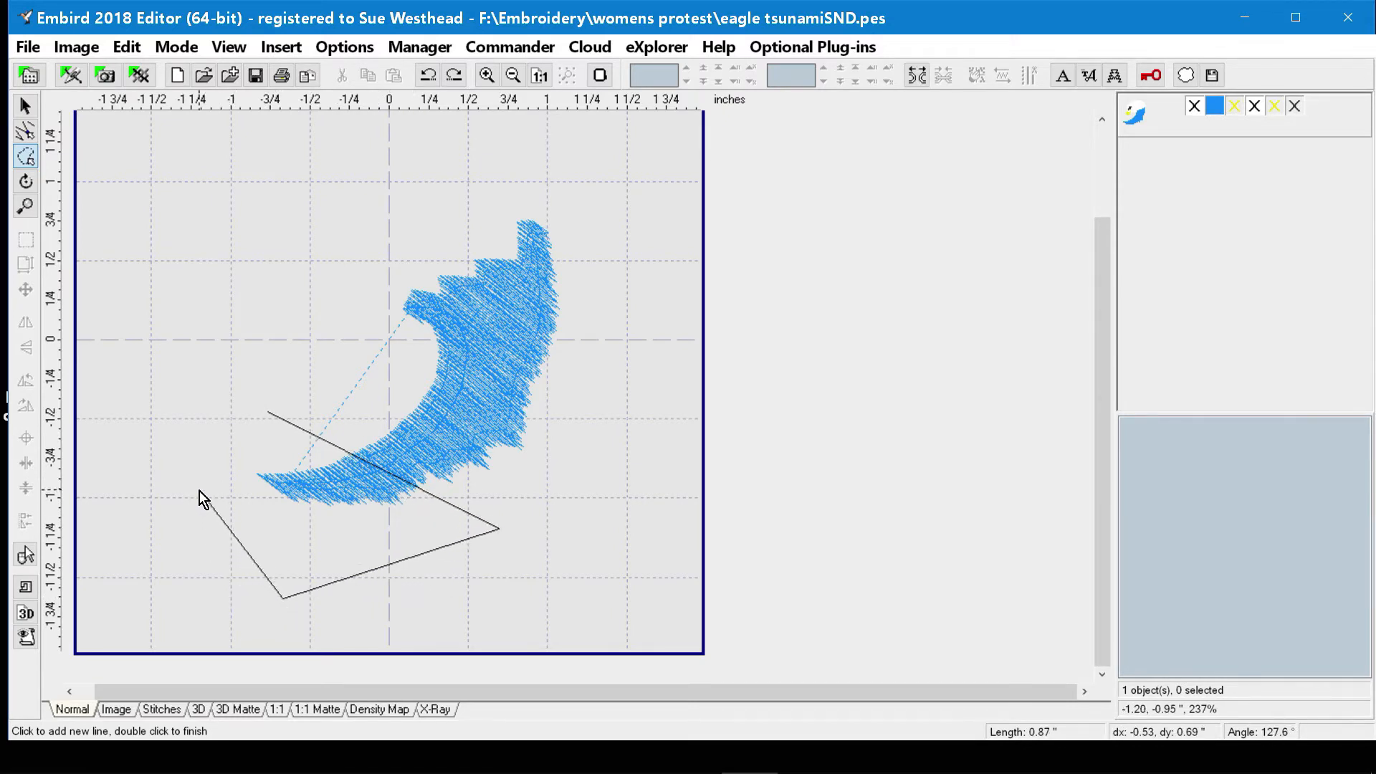
double_click(264, 418)
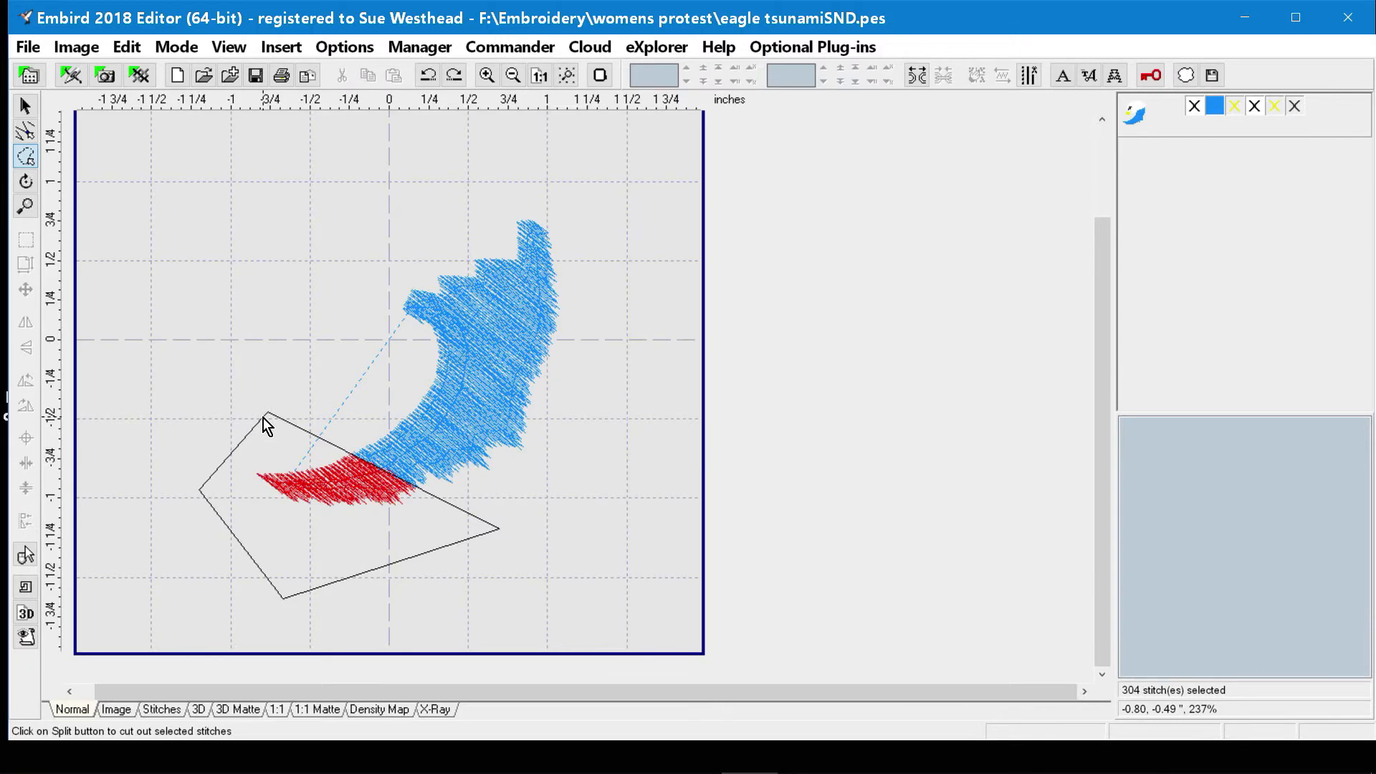
right_click(339, 488)
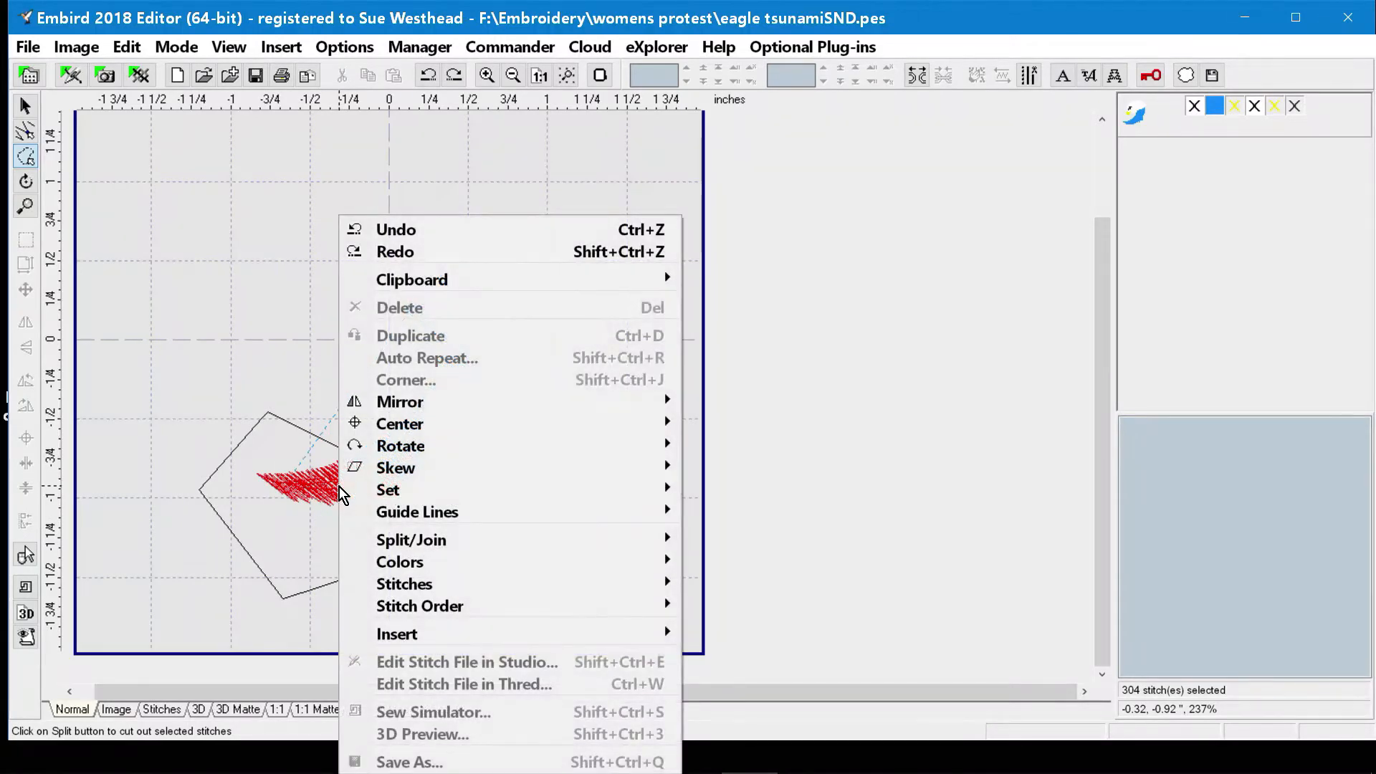
mouse_move(409, 544)
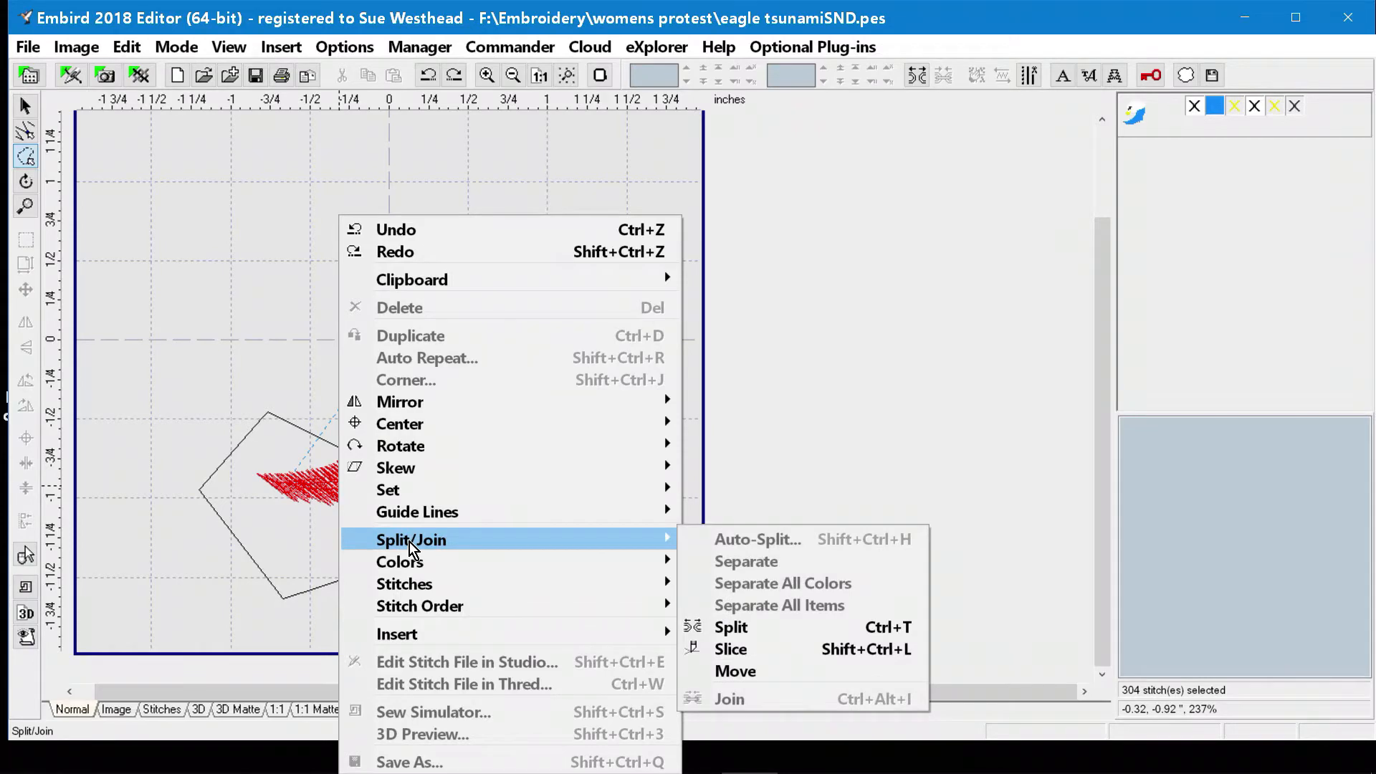
click(761, 634)
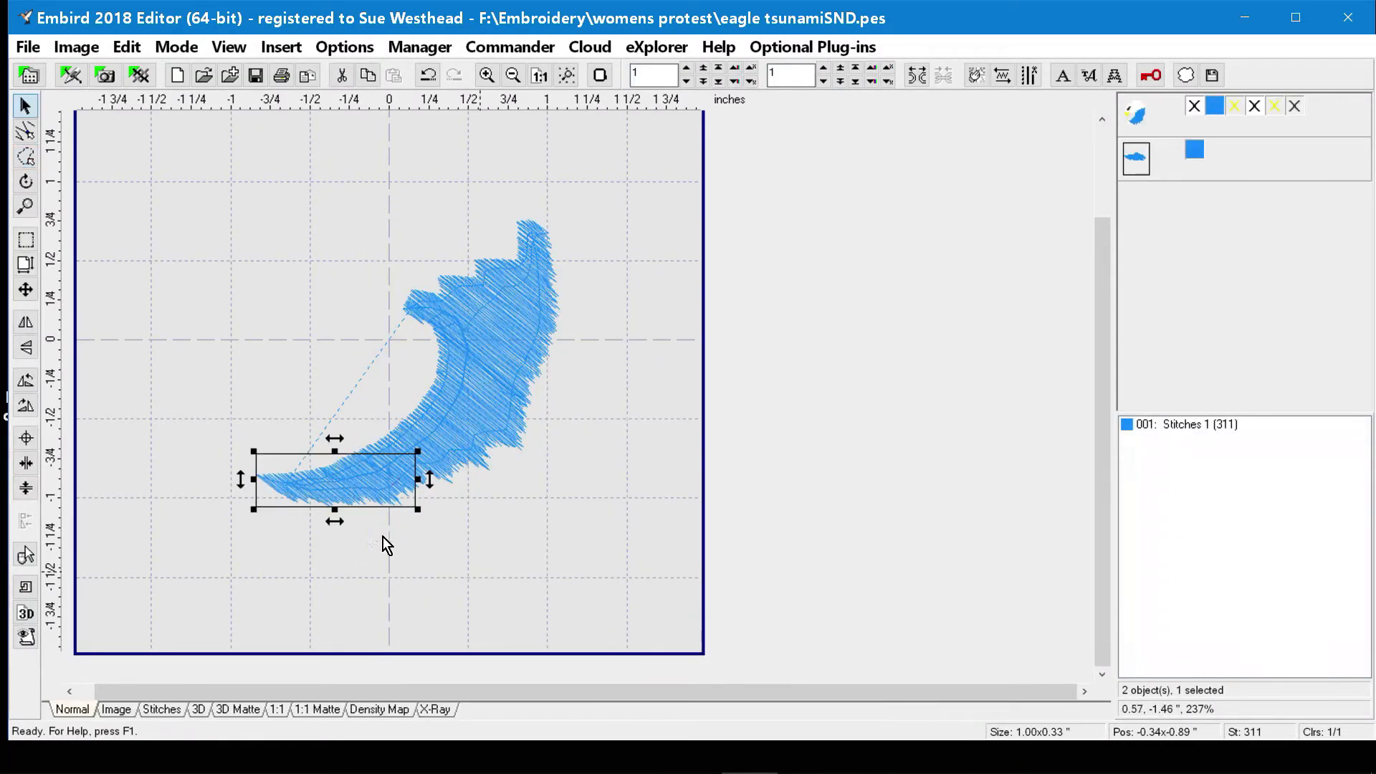
drag(357, 482, 232, 161)
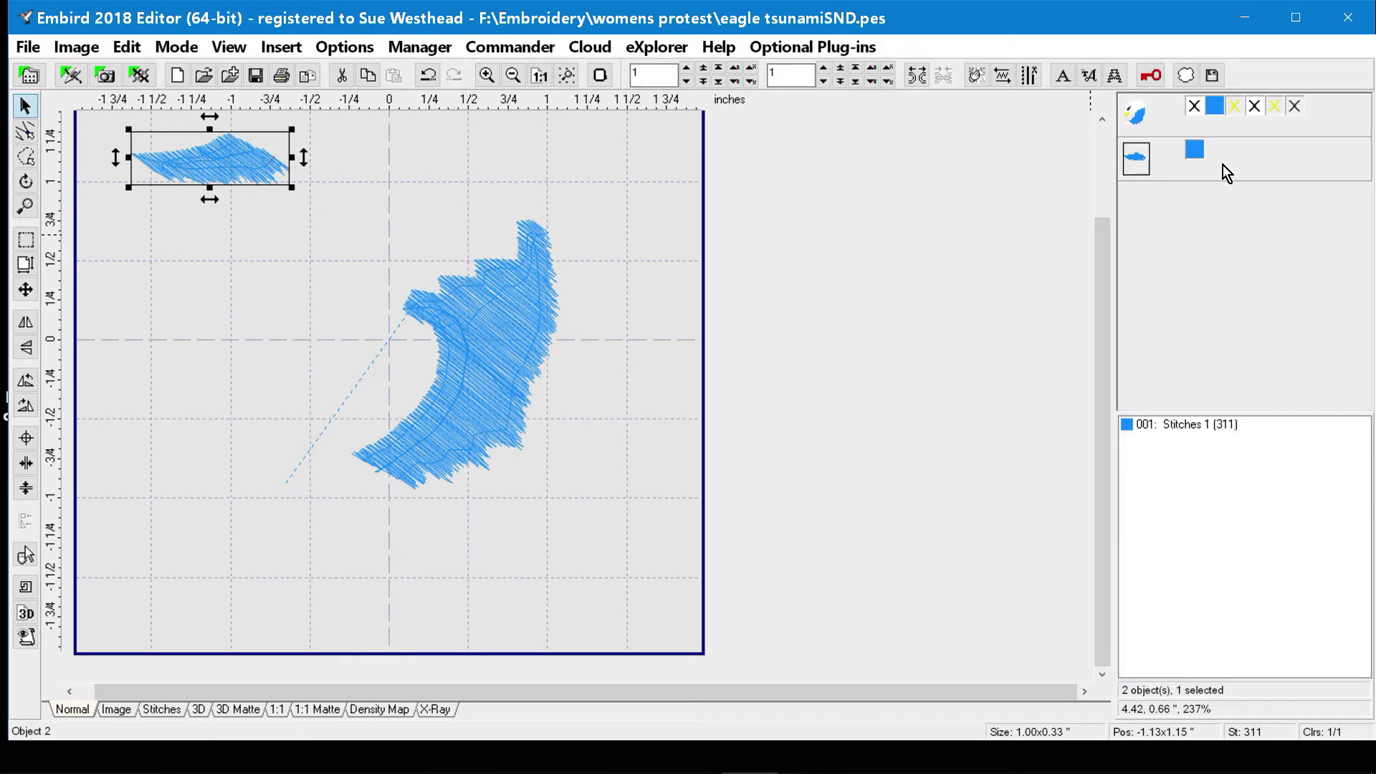
Show the eagle's hidden white, yellow and black colors again.
click(1194, 115)
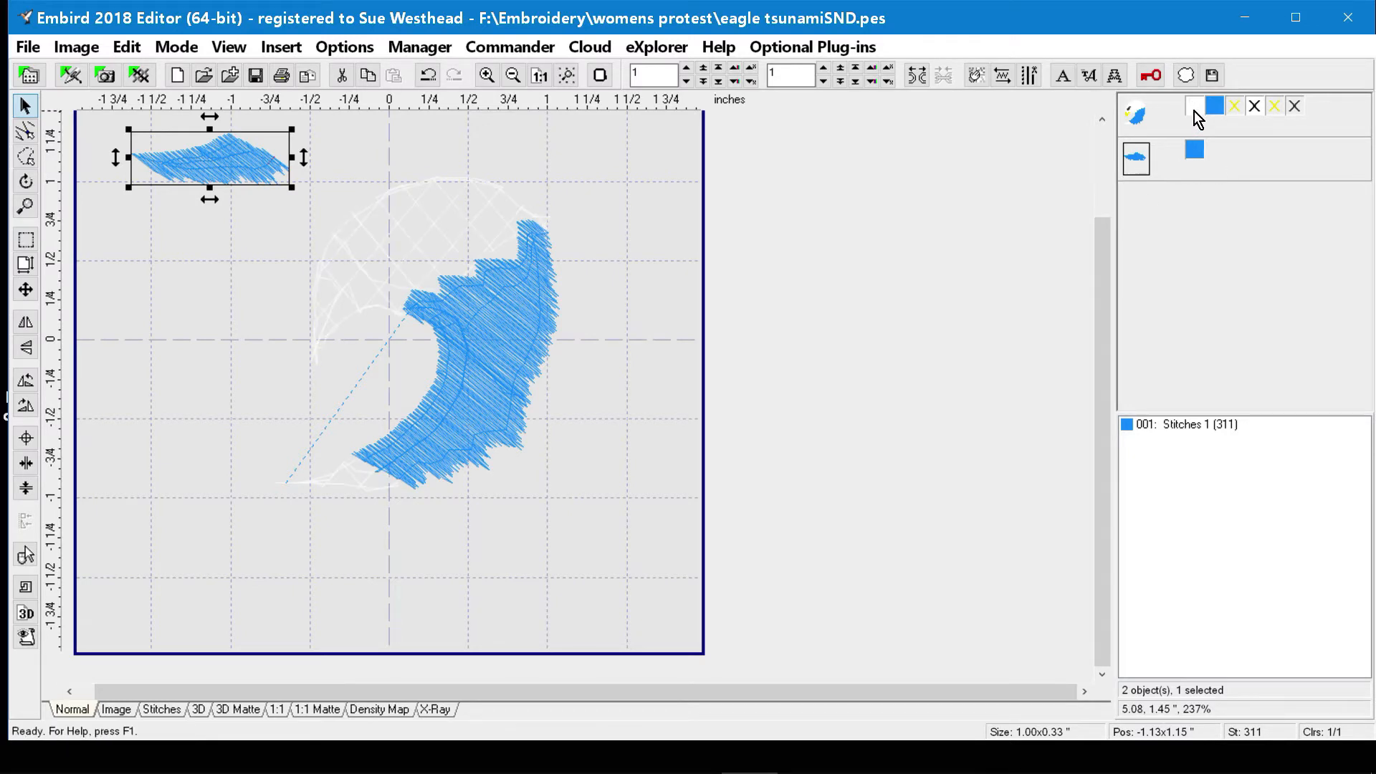
click(1236, 113)
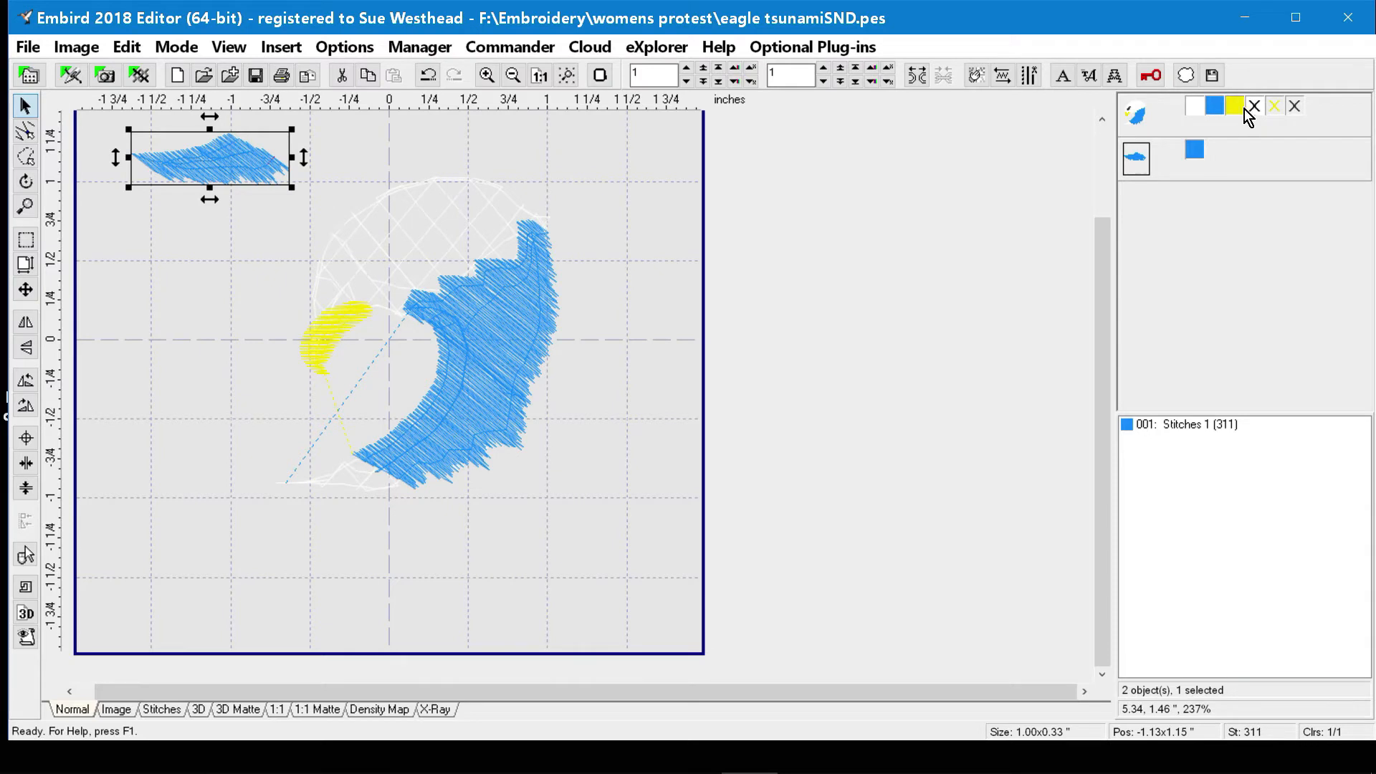
click(1256, 112)
click(1275, 109)
click(1294, 108)
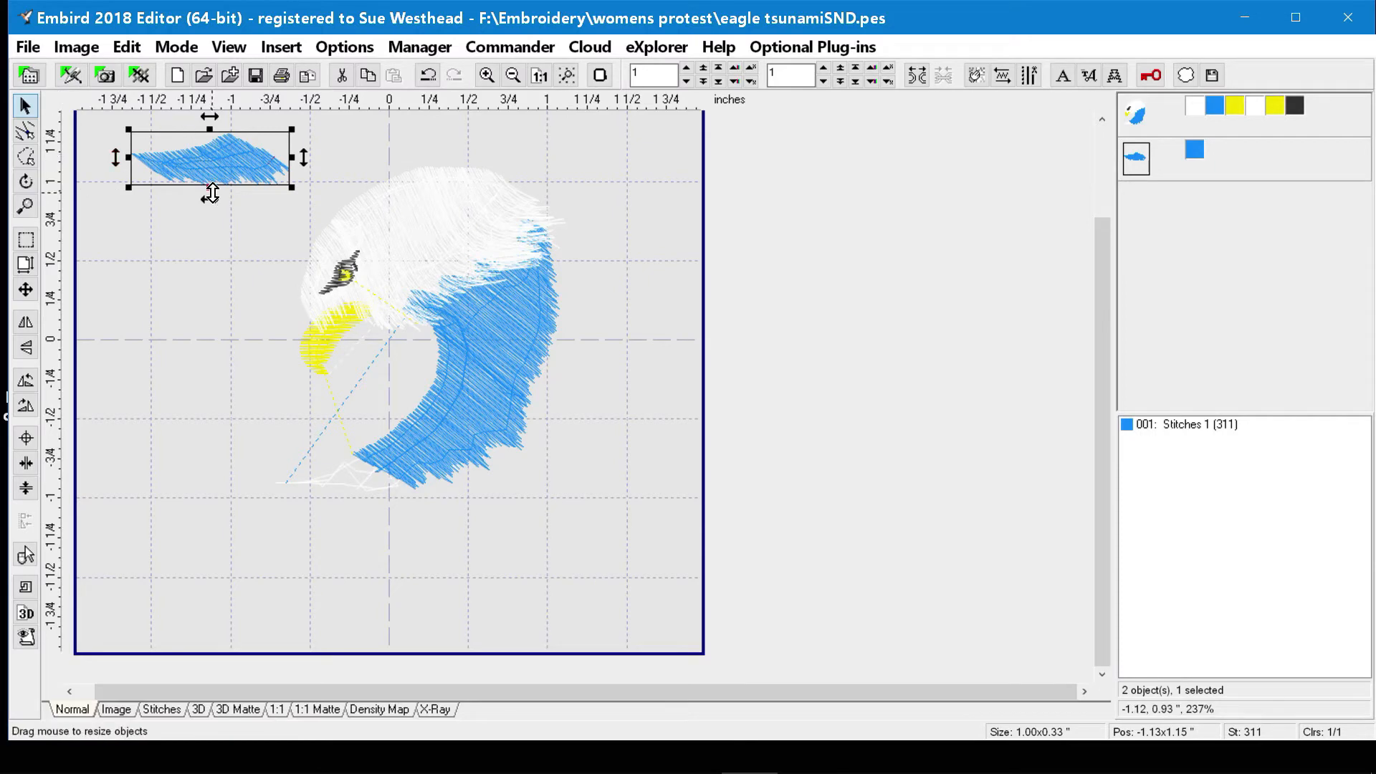
Undo the move and split of the blue tail piece, and redo the earlier edit that was undone along with them.
click(429, 84)
click(428, 84)
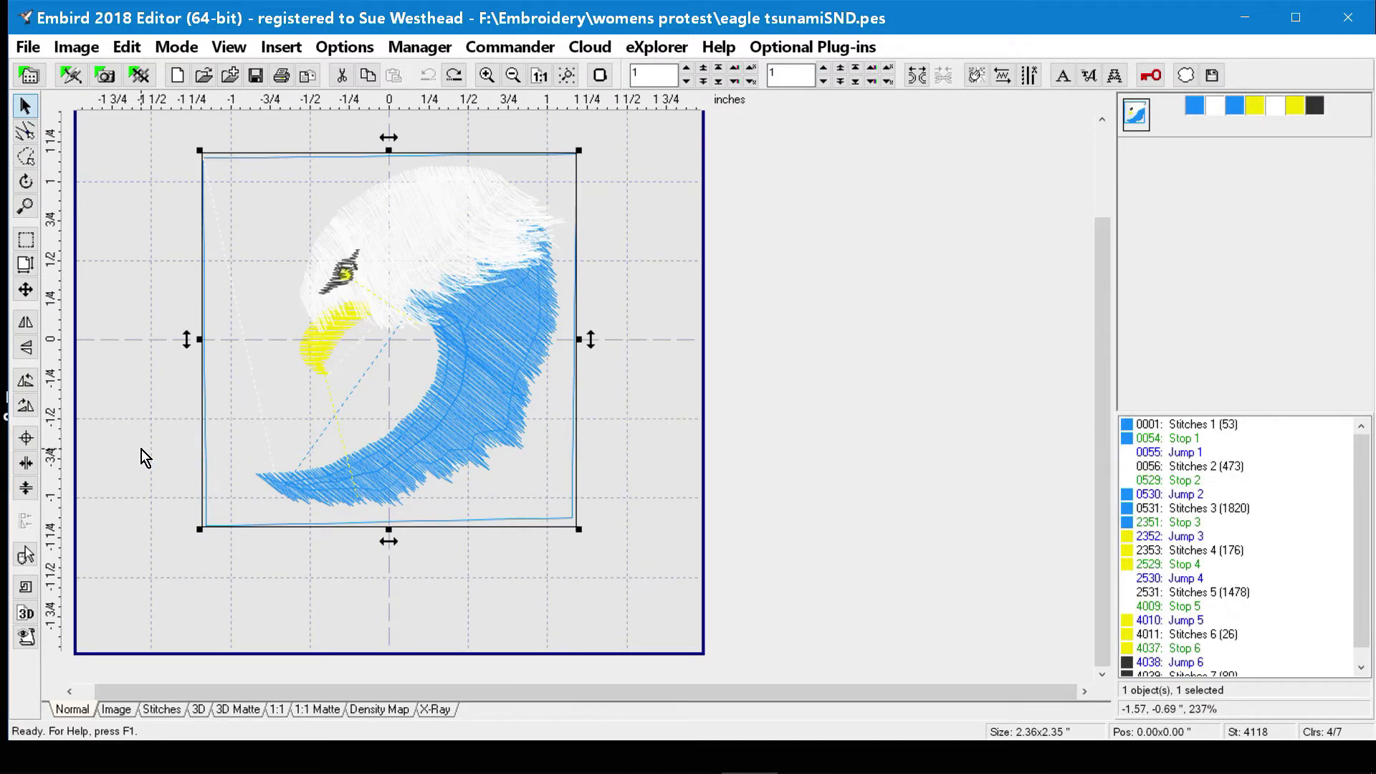
key(ctrl+y)
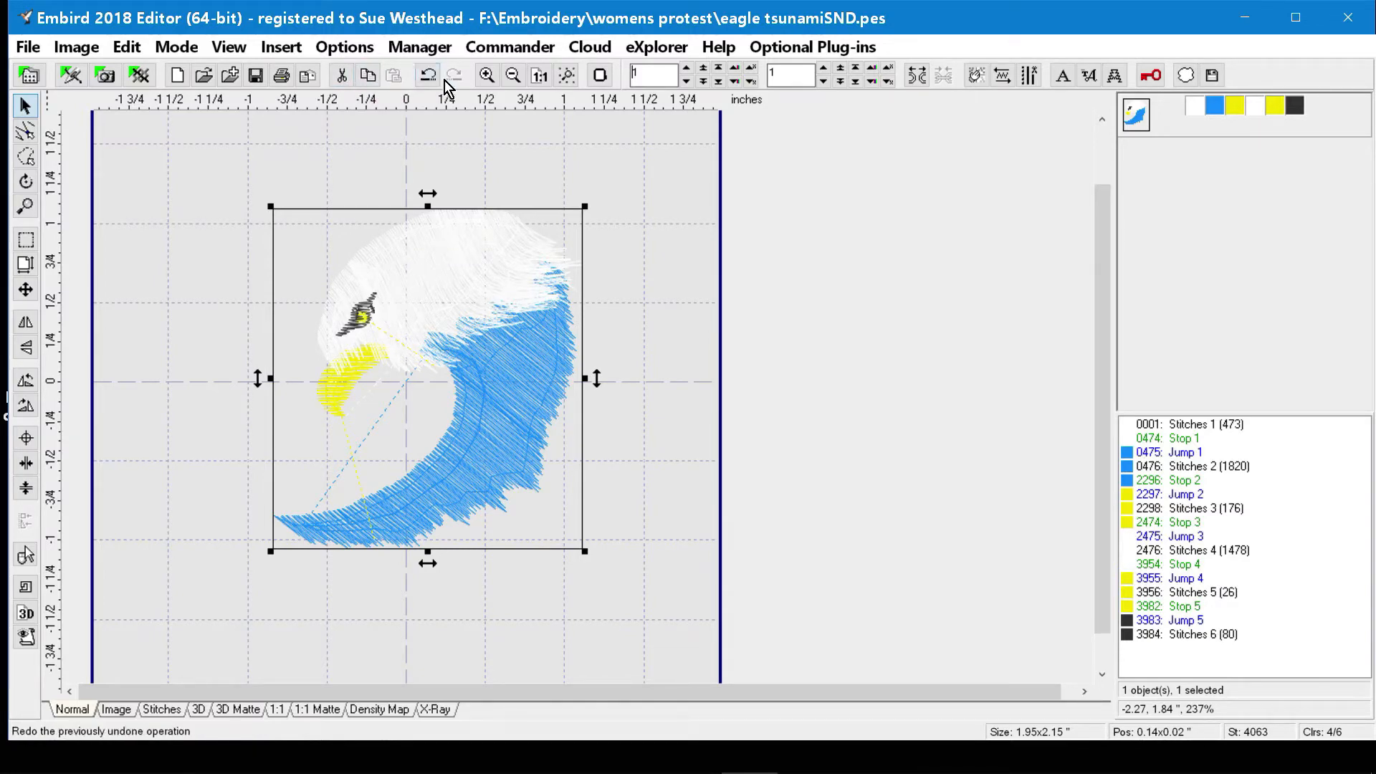
Zoom in and out on the eagle design, and fit it to the work area.
click(488, 75)
click(488, 75)
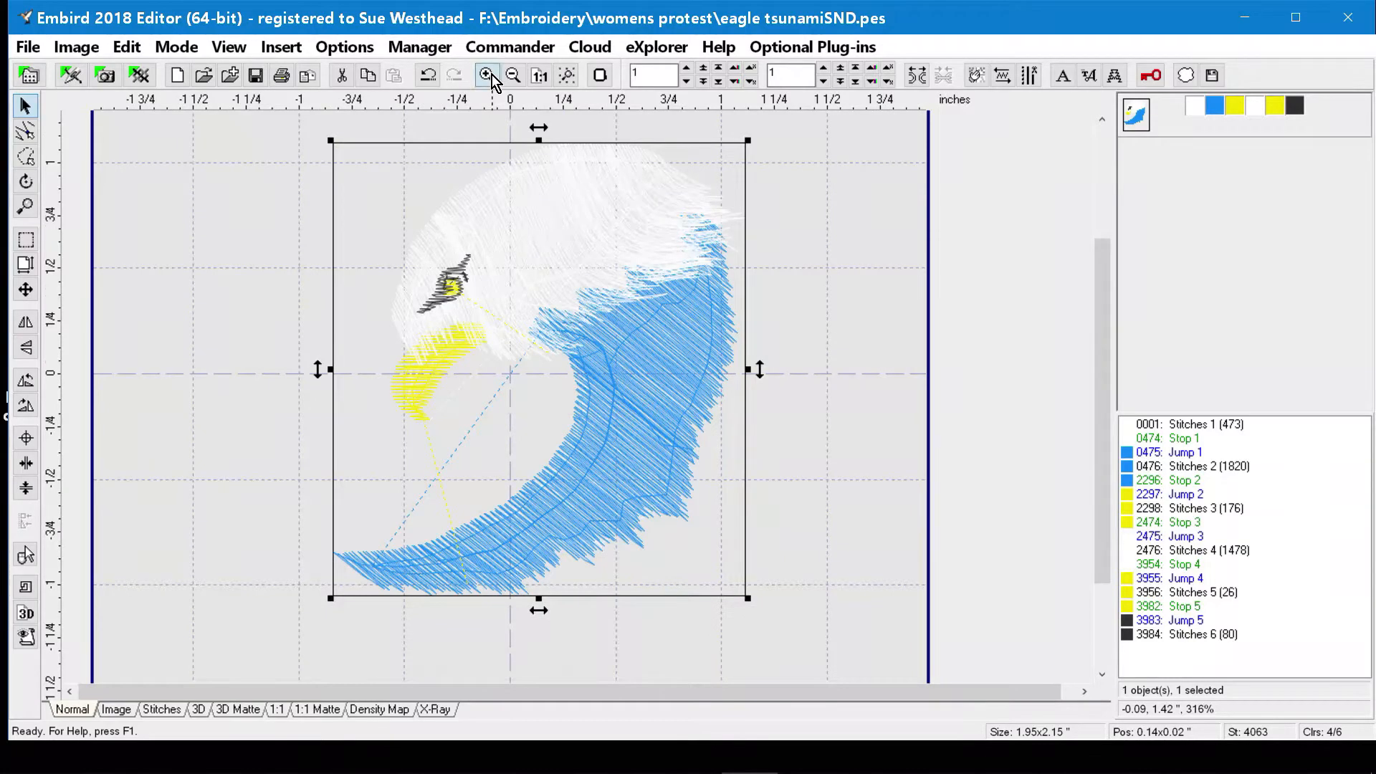
click(516, 79)
click(515, 78)
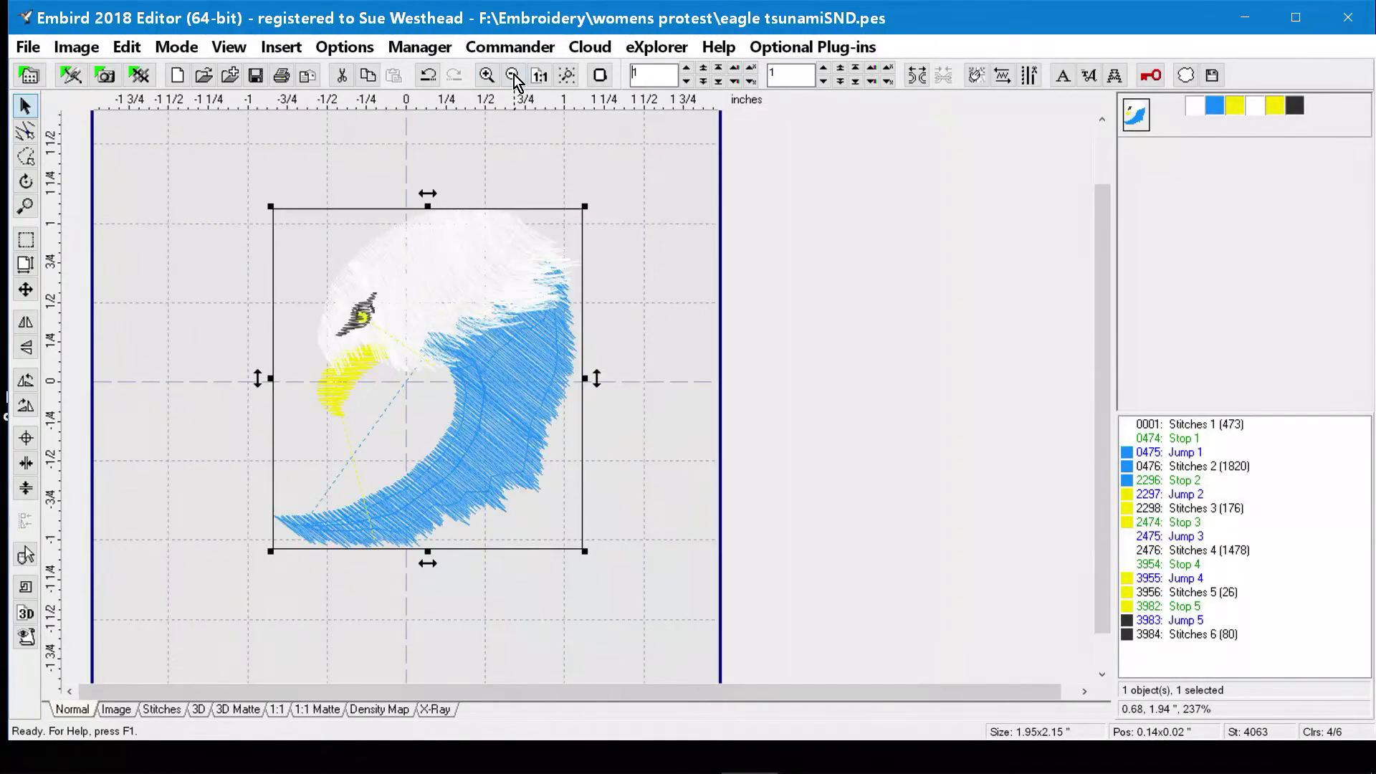
click(561, 79)
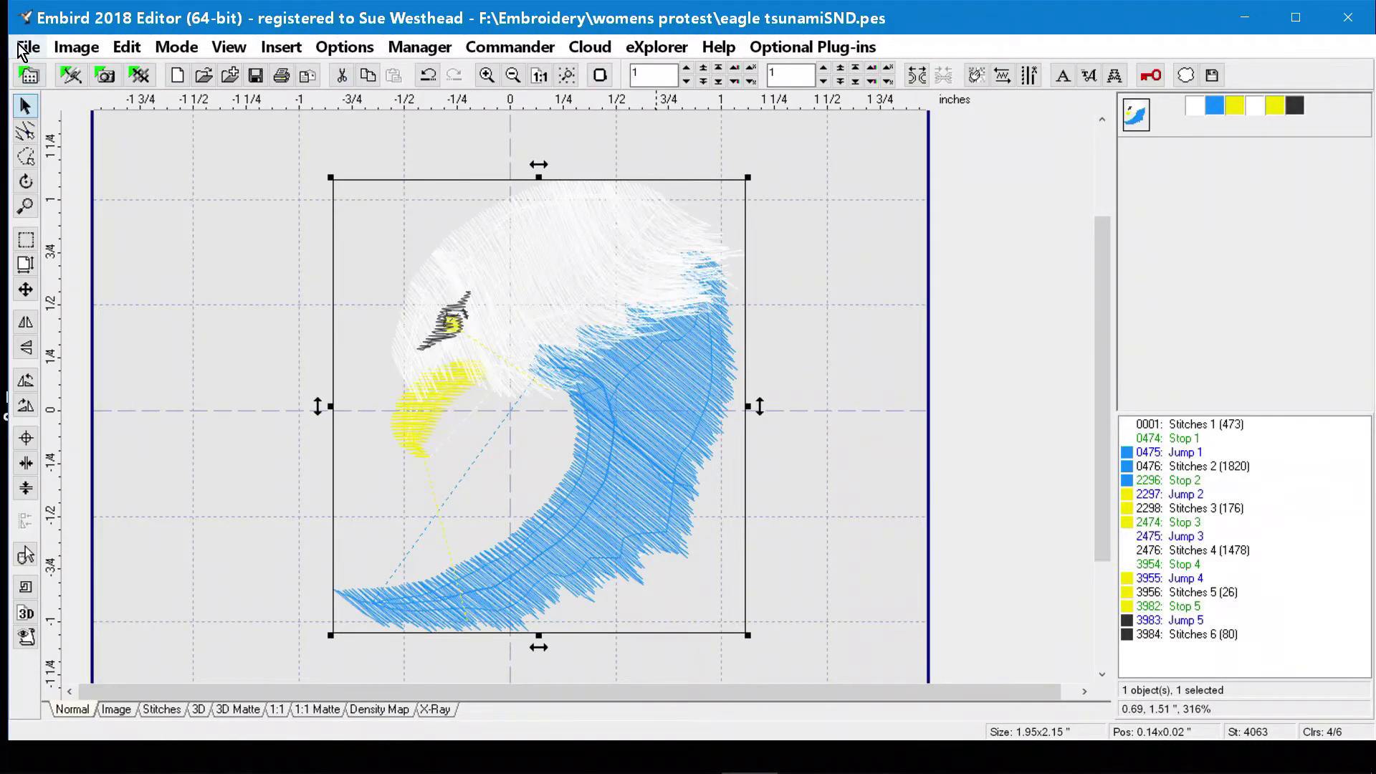
Duplicate the eagle design, and move the copy to the hoop's lower right and the original to its upper left.
click(132, 55)
mouse_move(165, 126)
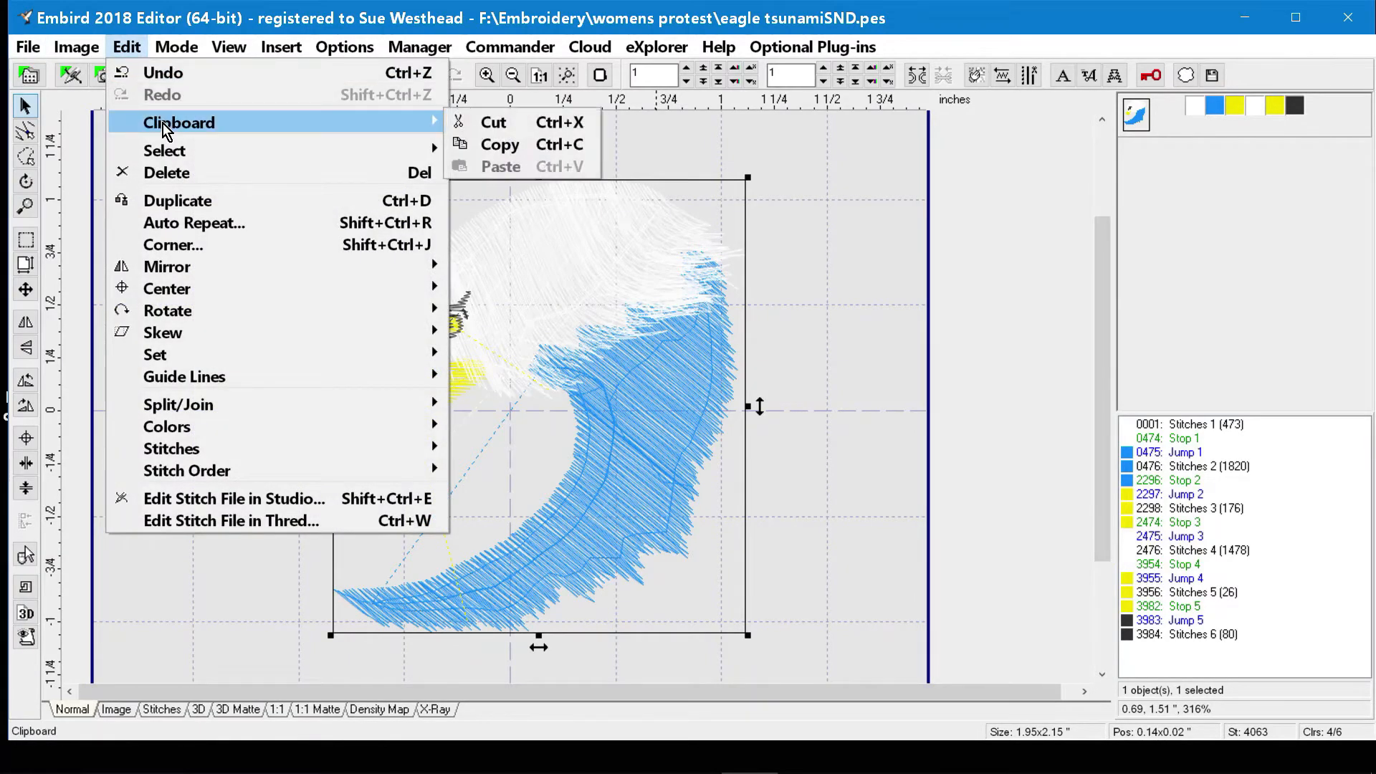
click(184, 204)
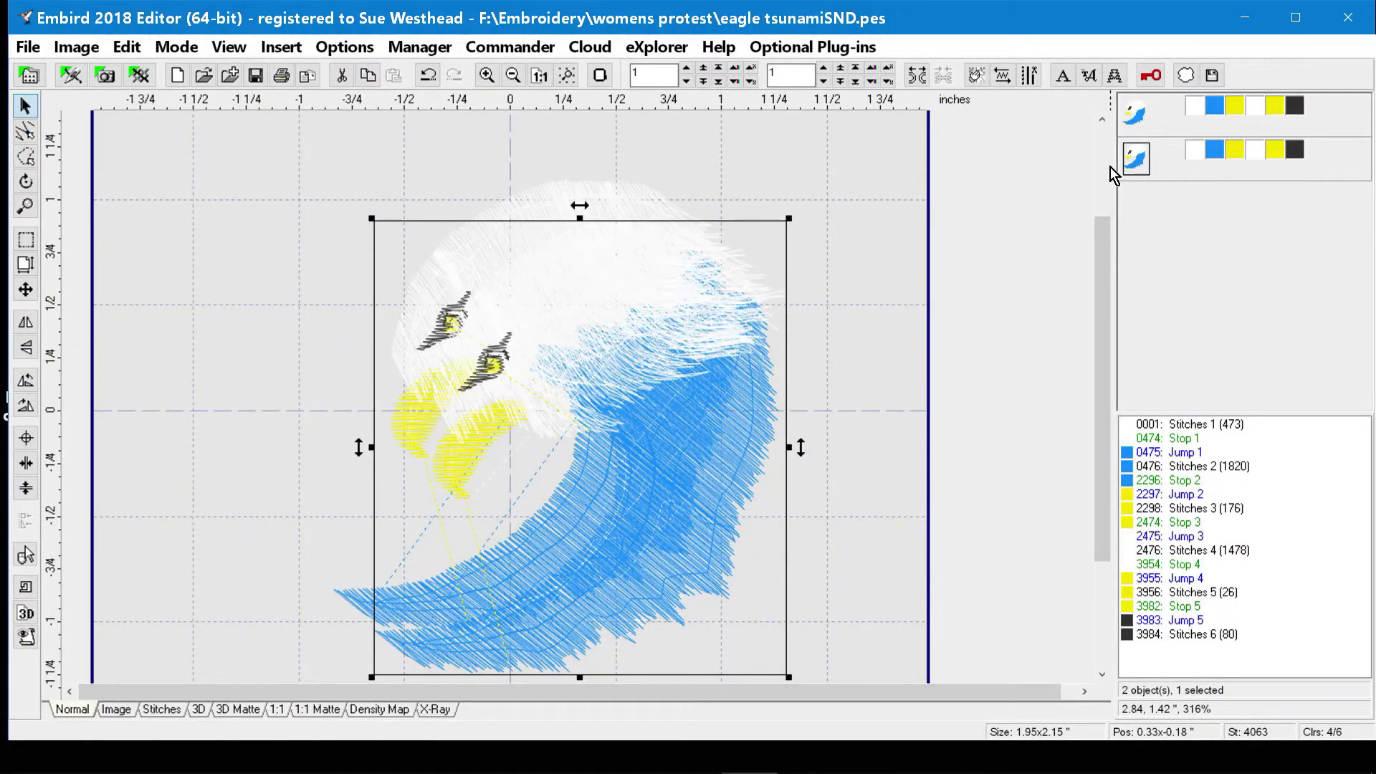
drag(590, 399, 663, 435)
drag(587, 204, 385, 169)
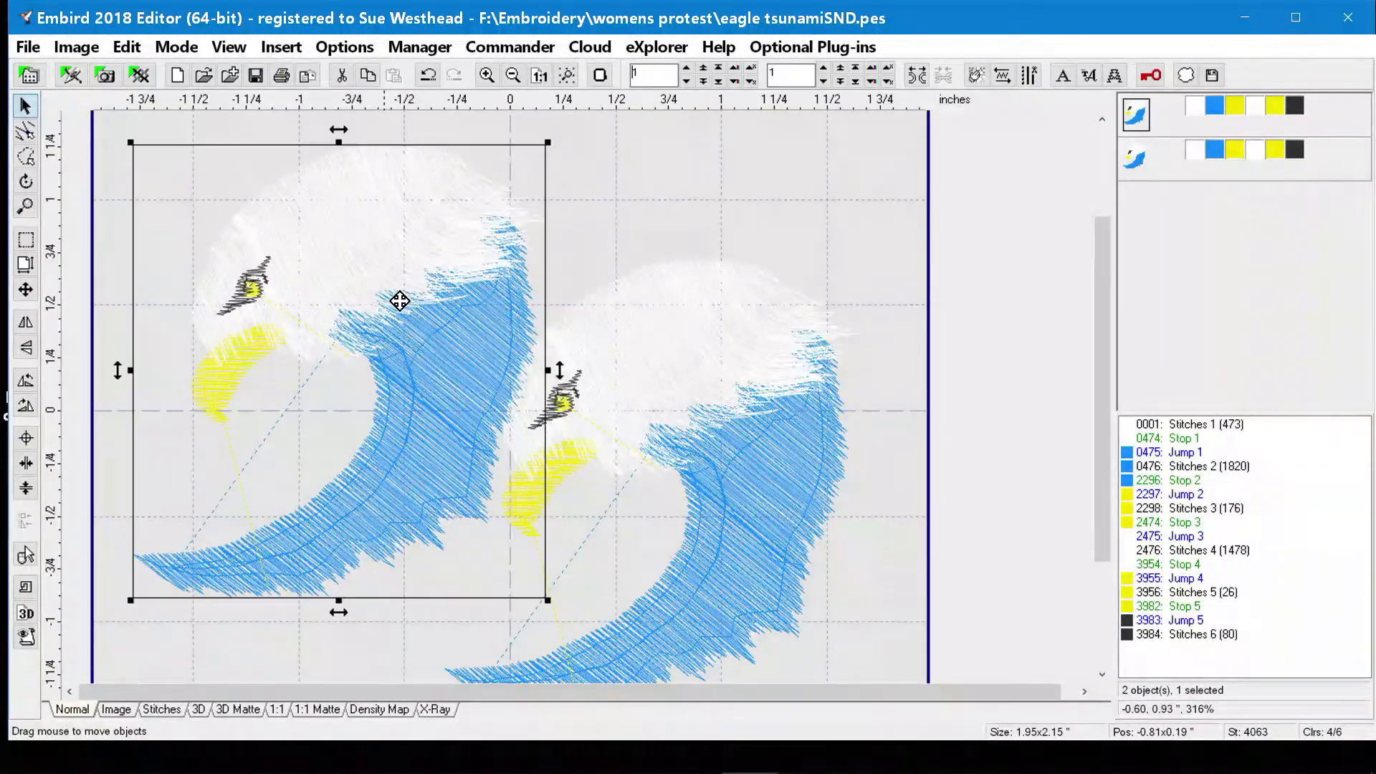
Undo both moves and the duplication of the eagle design.
click(429, 76)
click(428, 76)
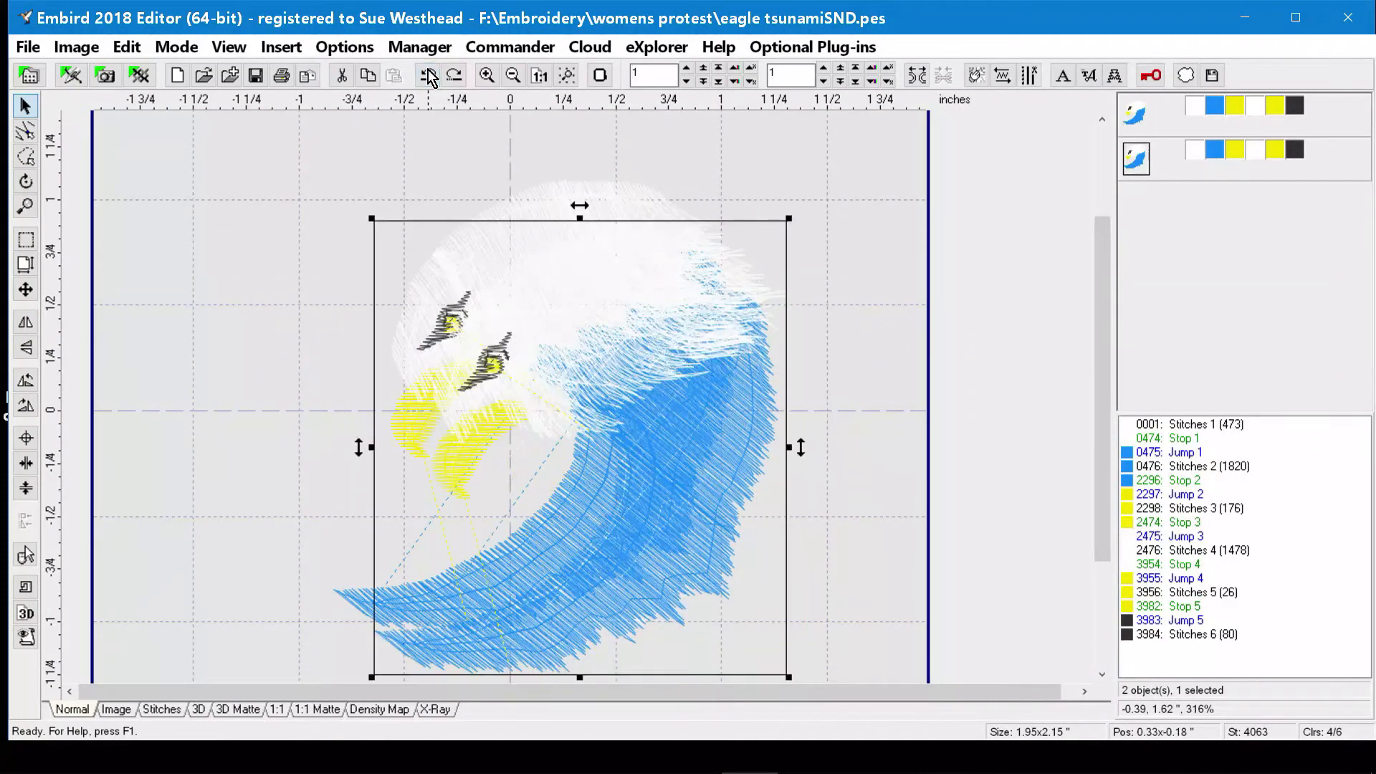
click(429, 76)
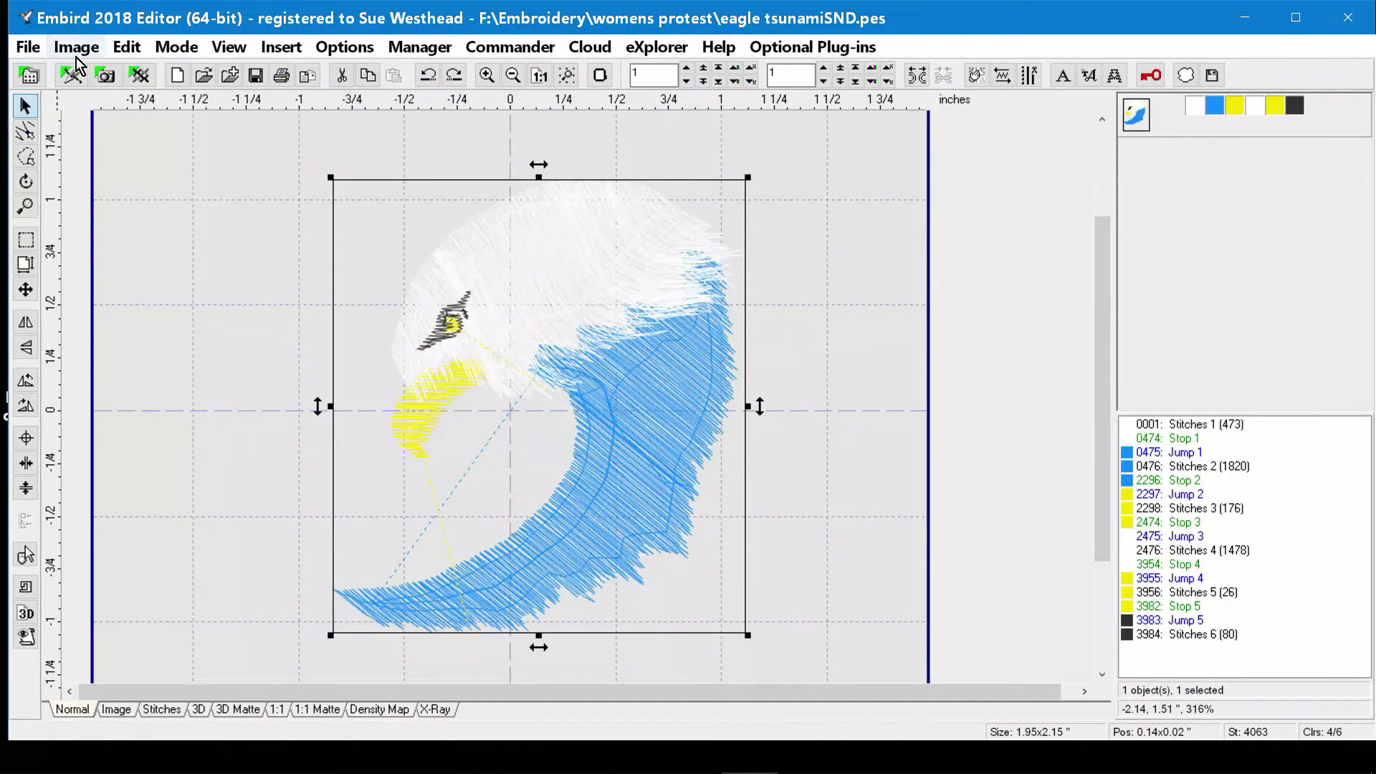
Place copies of the eagle in the hoop corners with the Mirror arrangement, view them in 3D, and undo the placement.
click(129, 49)
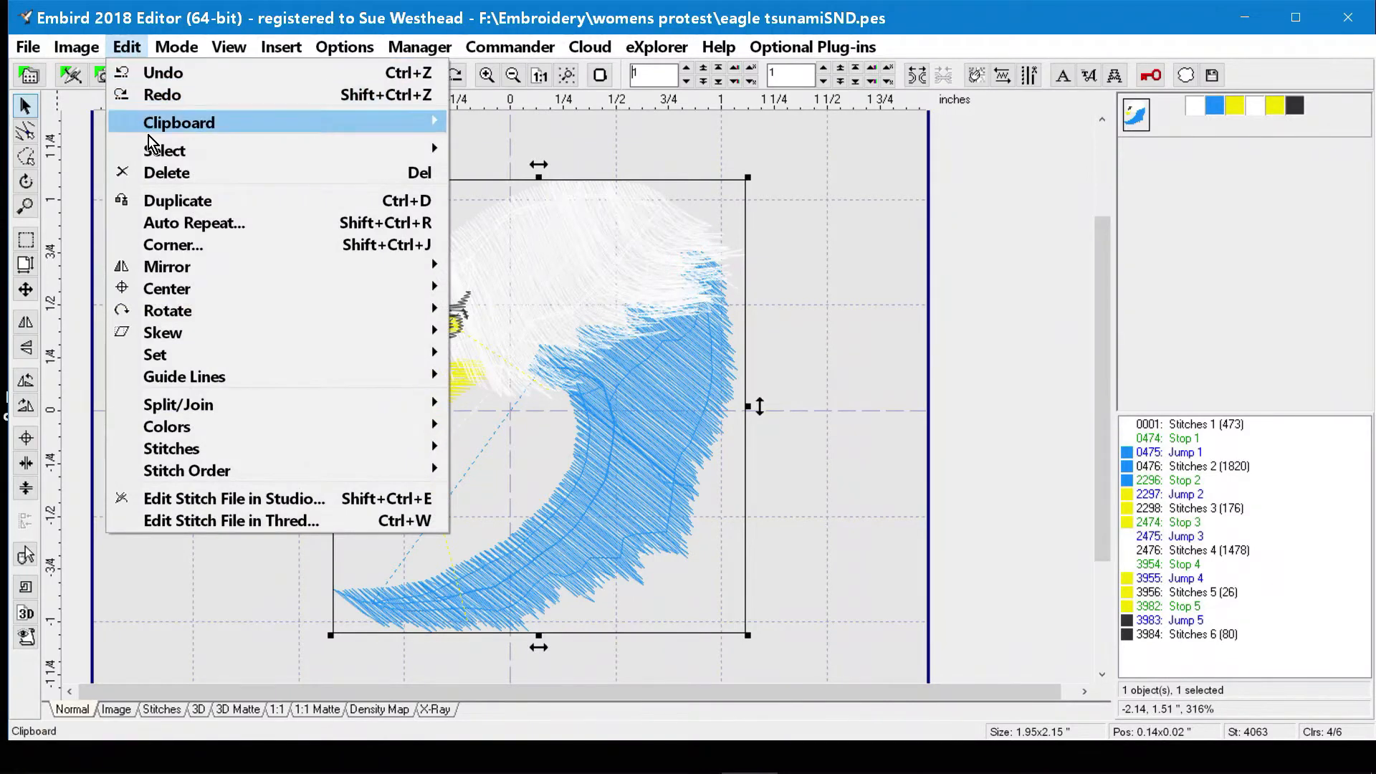
click(177, 251)
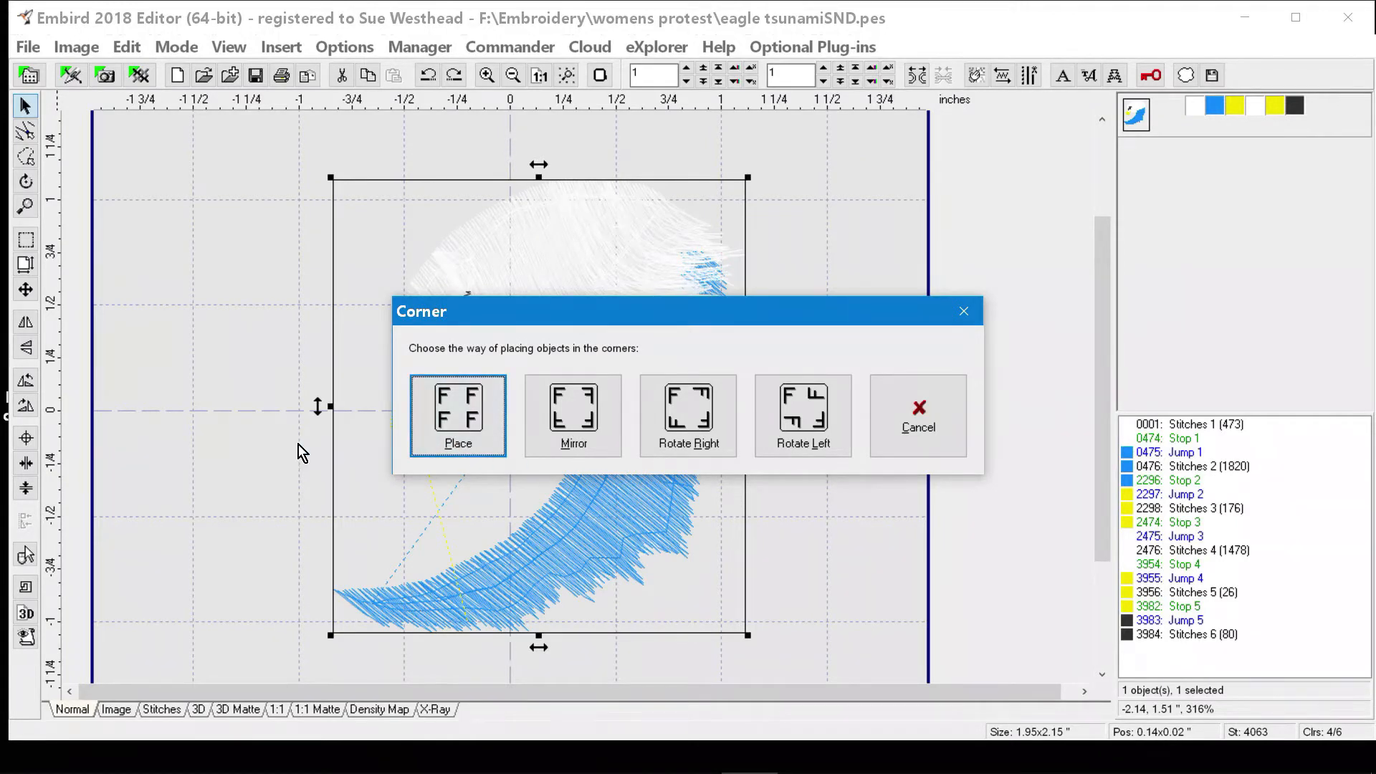
click(572, 422)
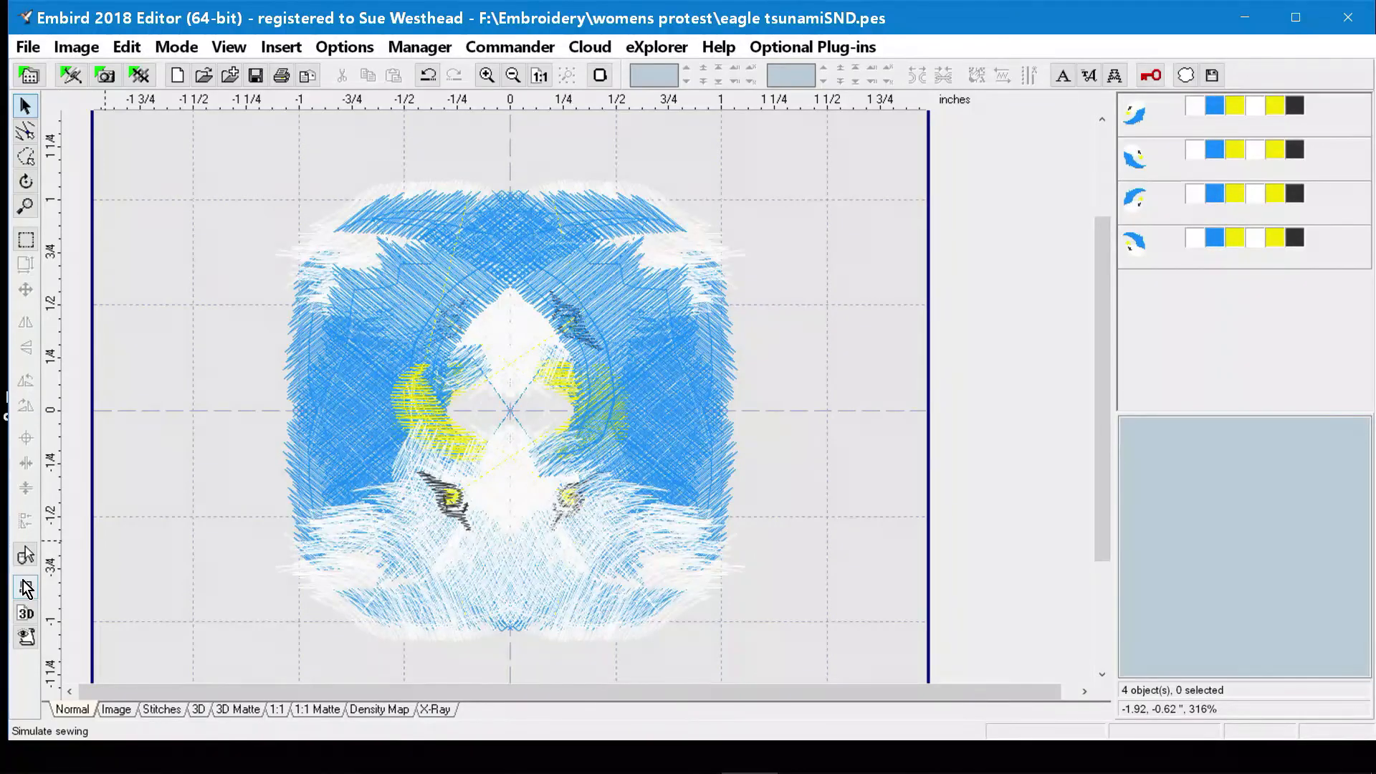
click(199, 710)
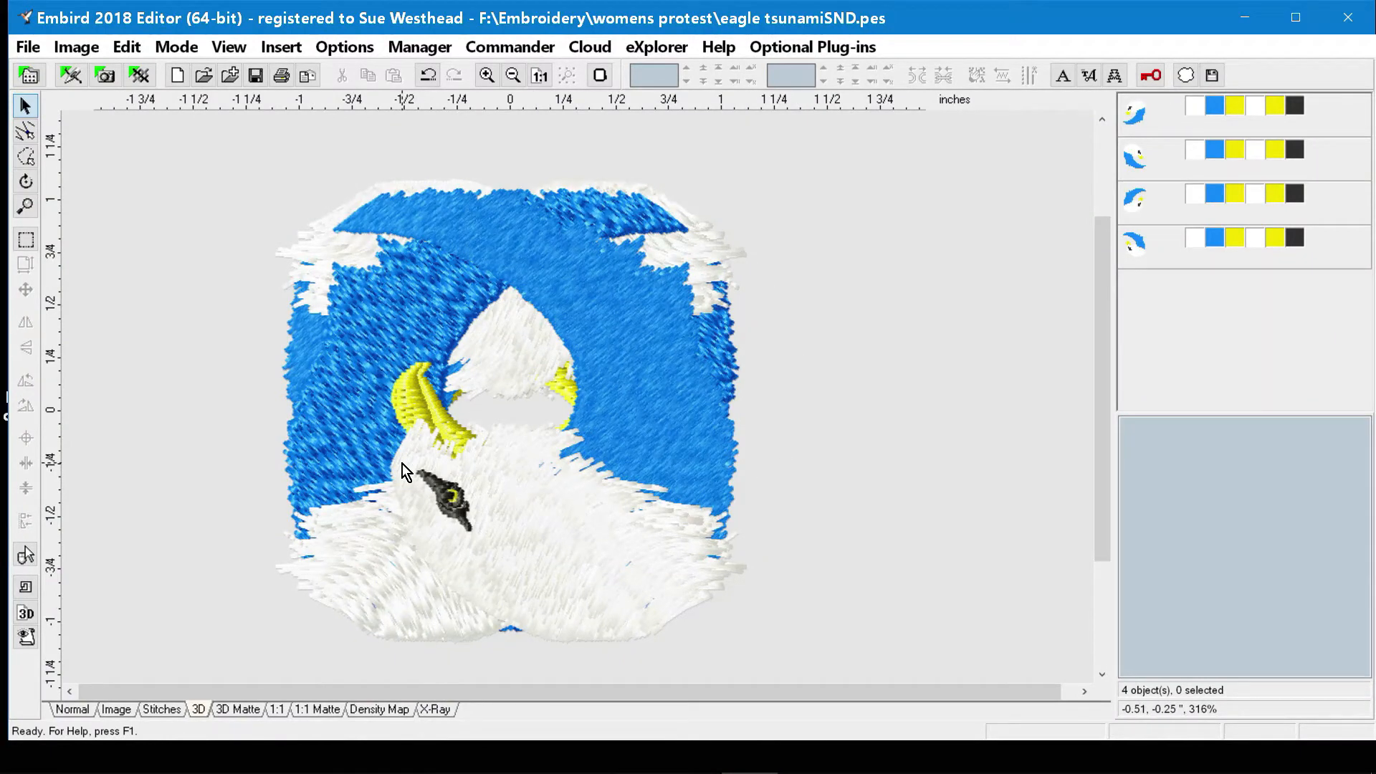
click(426, 78)
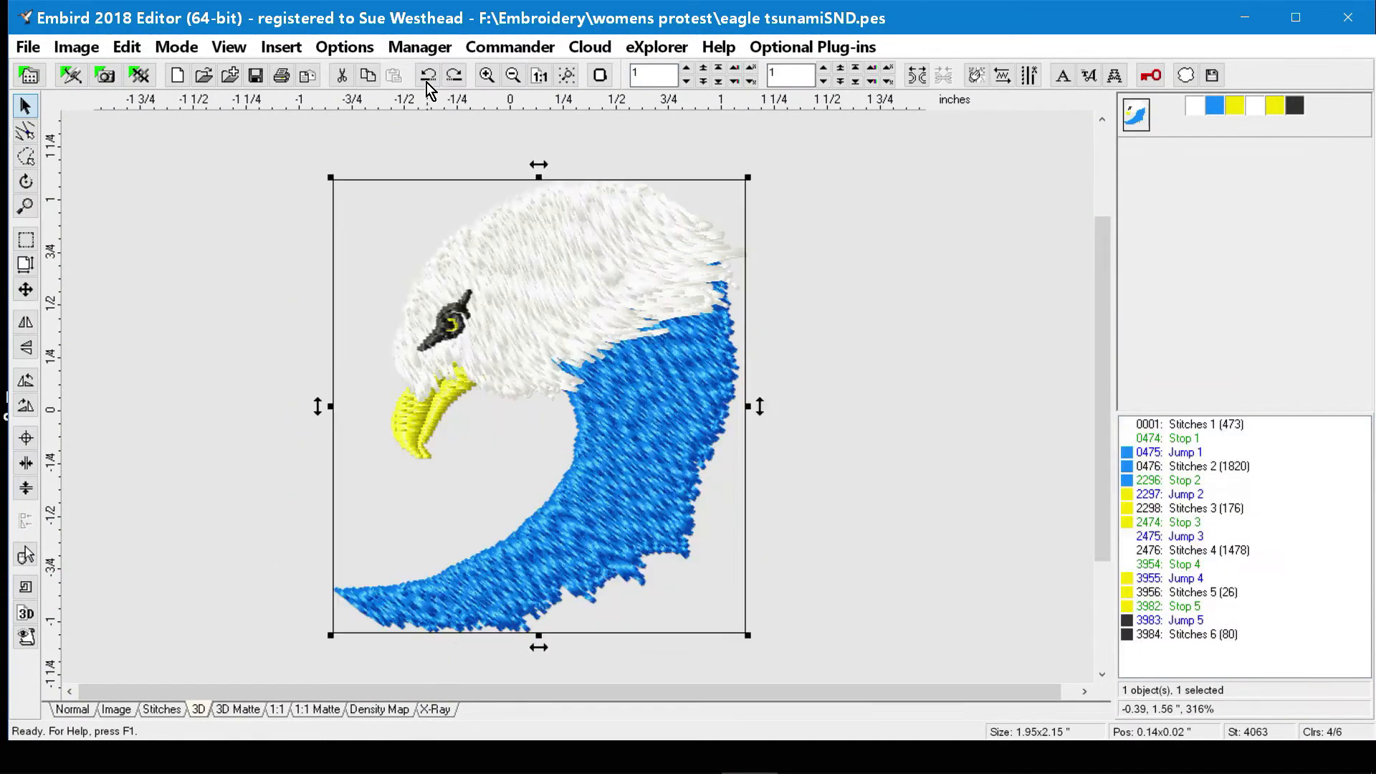
Place copies of the eagle in the hoop corners with Rotate Right, compare the Normal and 3D views, and undo the placement.
click(129, 48)
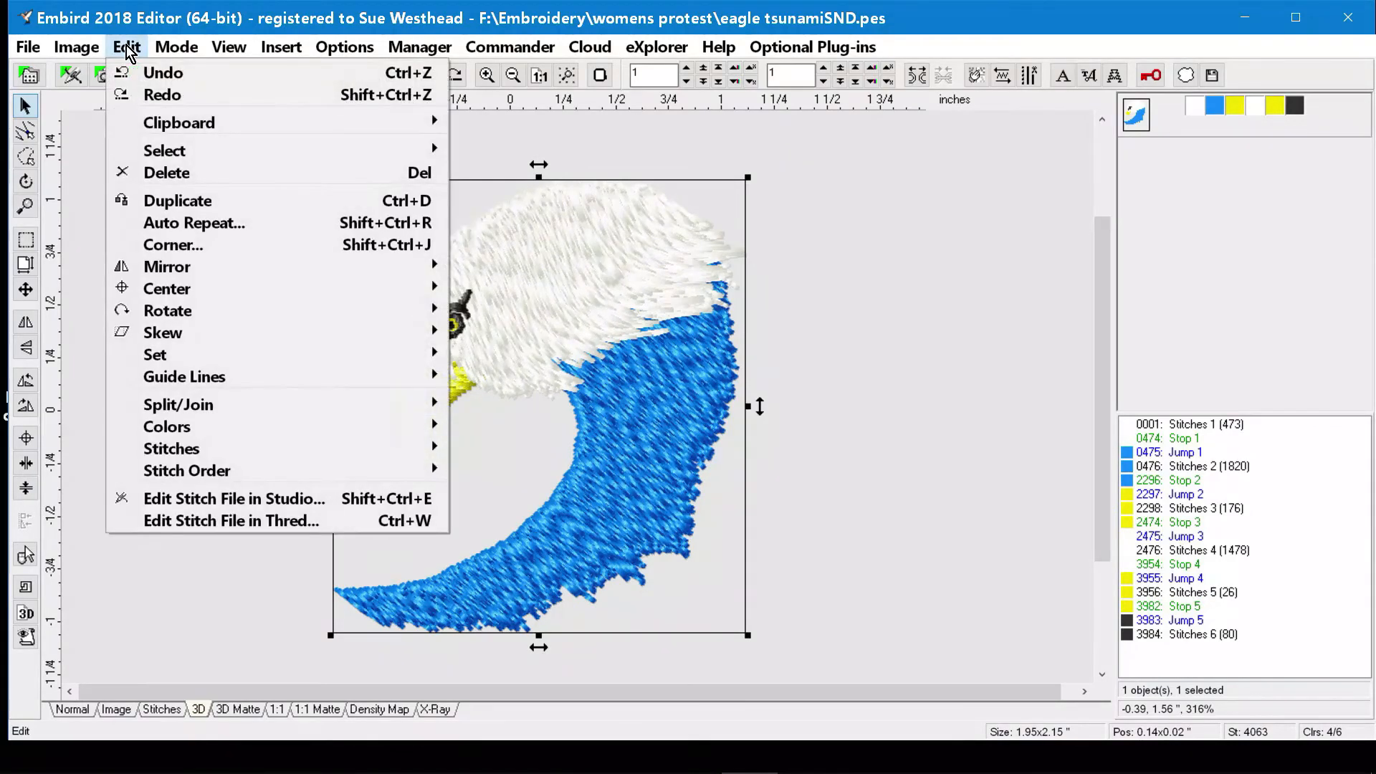
click(183, 246)
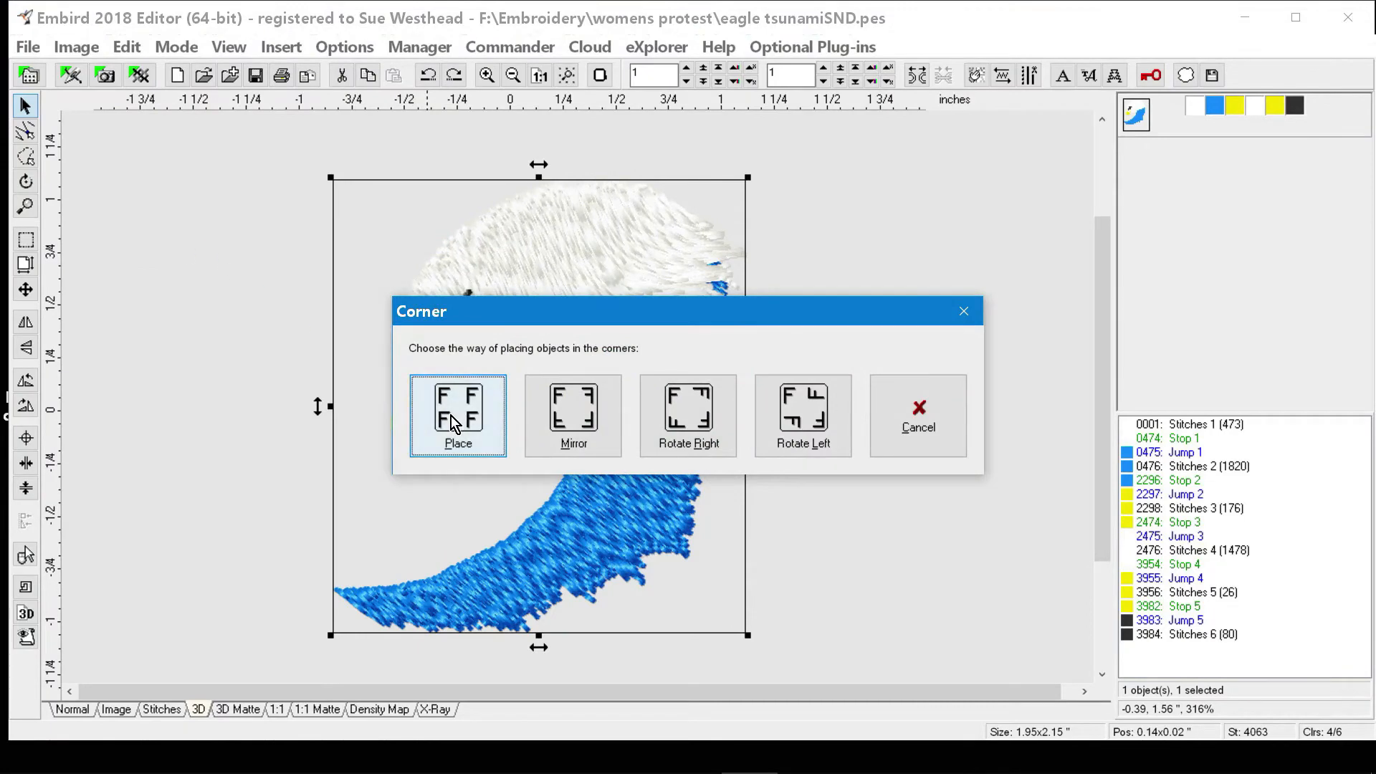
click(675, 426)
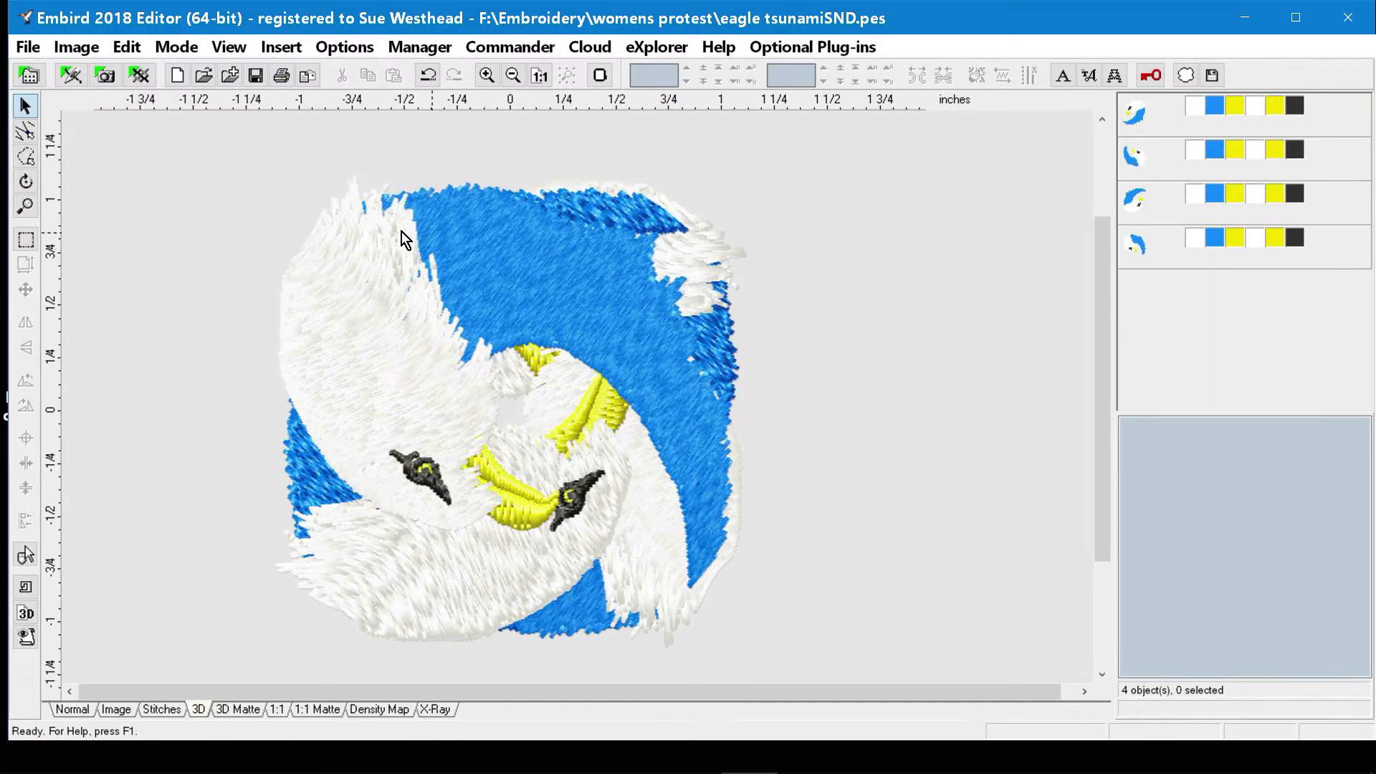
click(67, 714)
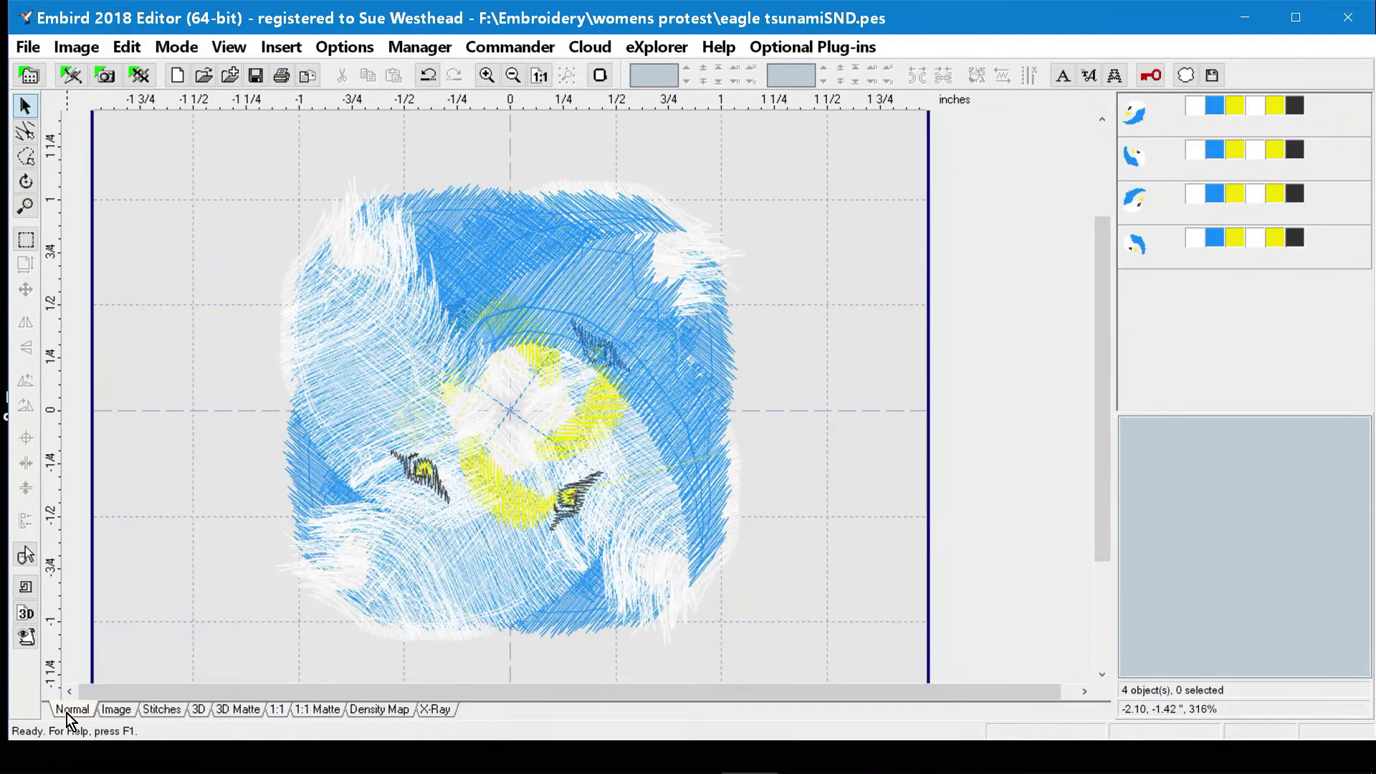
click(198, 709)
click(417, 73)
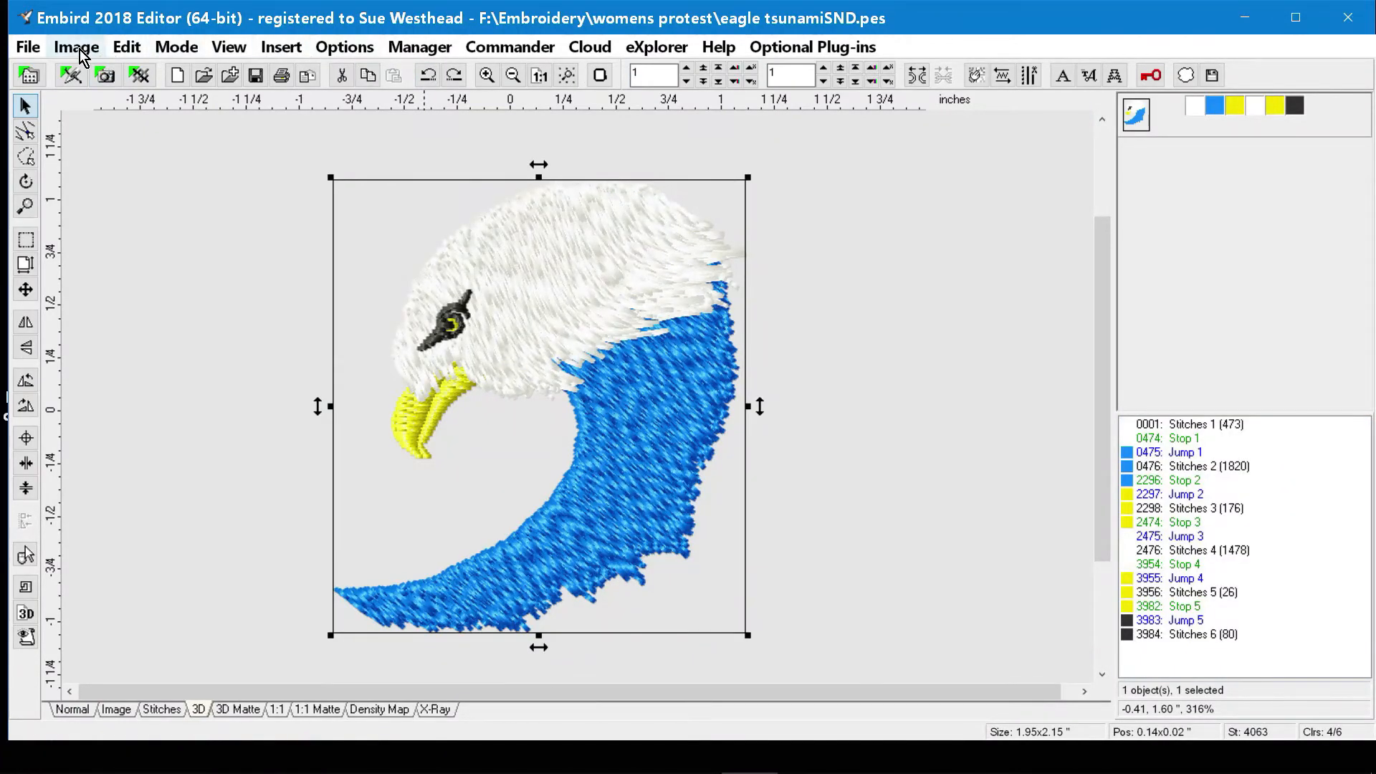
Mirror the eagle on the horizontal axis and on the vertical axis, and undo both mirrors.
click(134, 51)
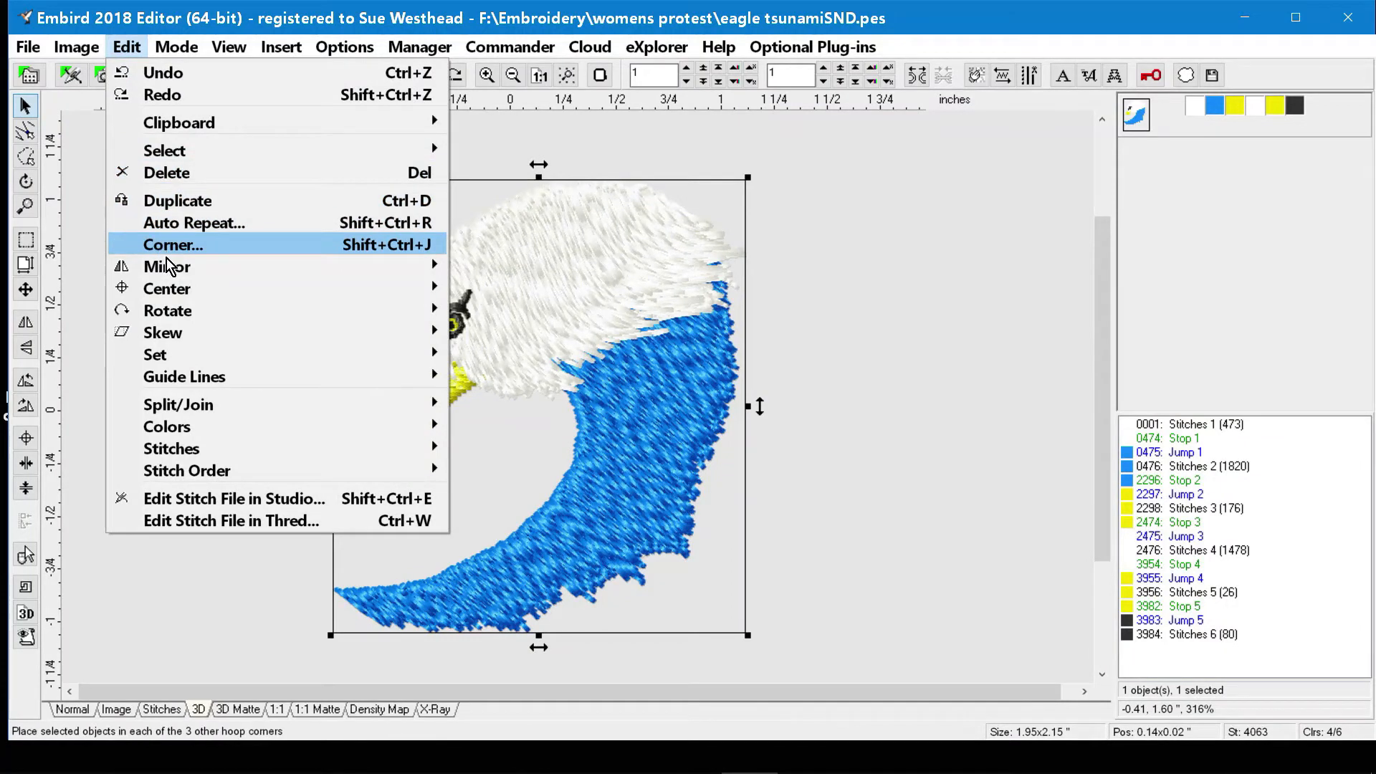
mouse_move(179, 294)
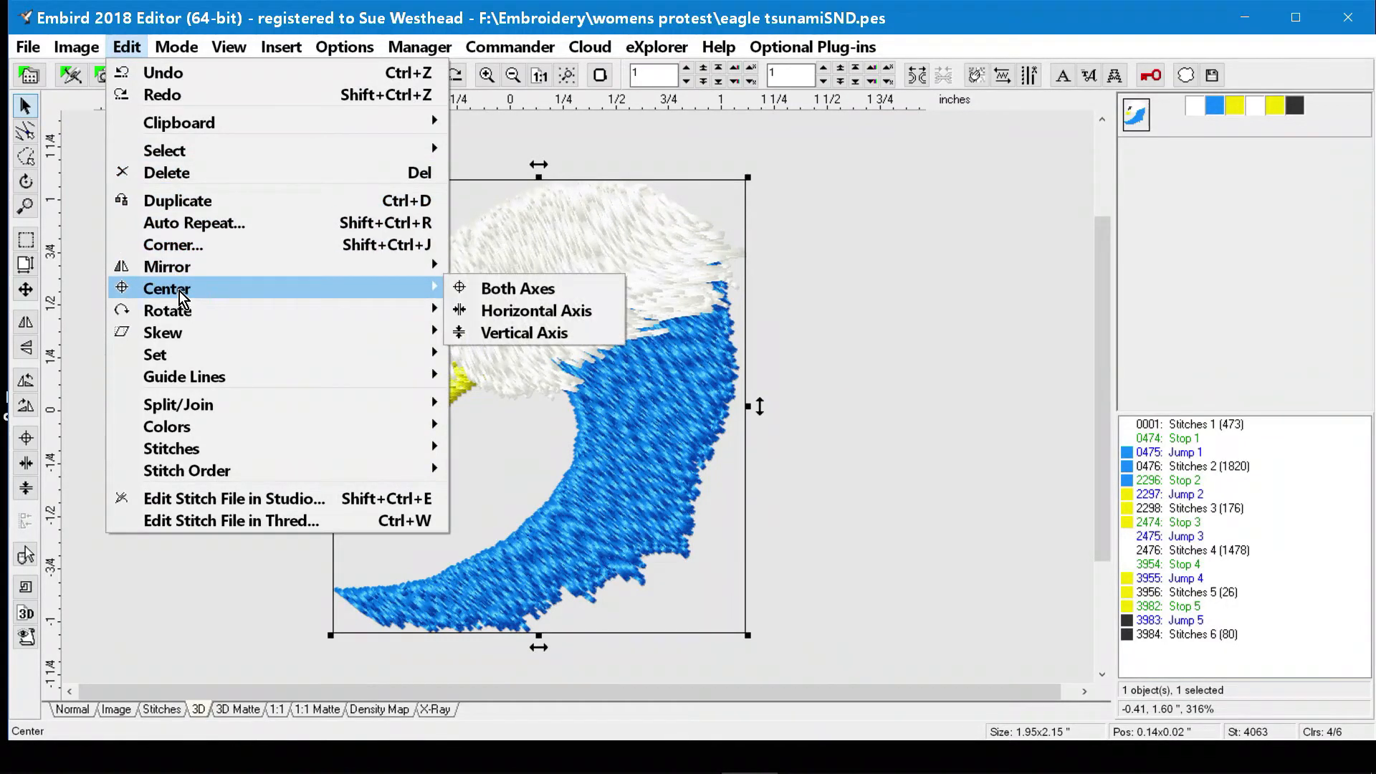
mouse_move(184, 270)
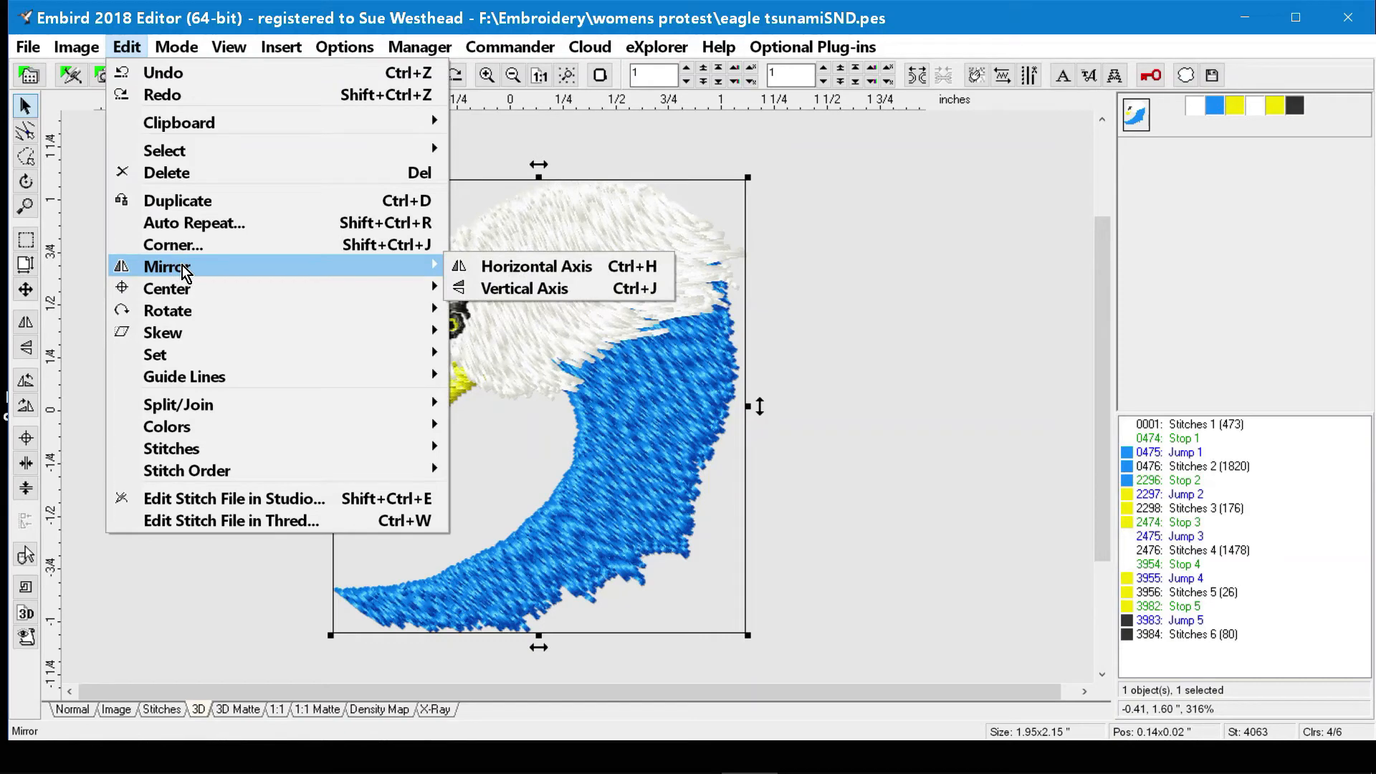
click(513, 270)
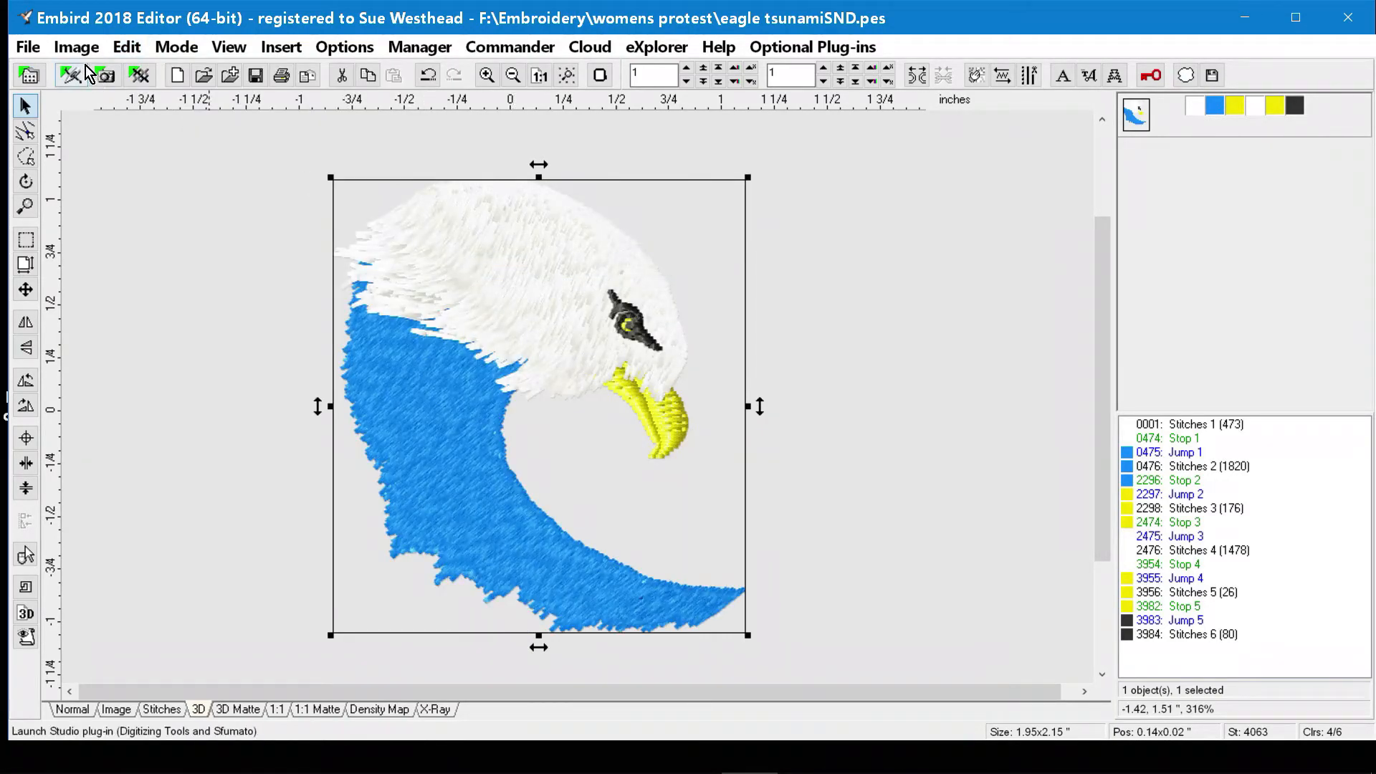
click(123, 56)
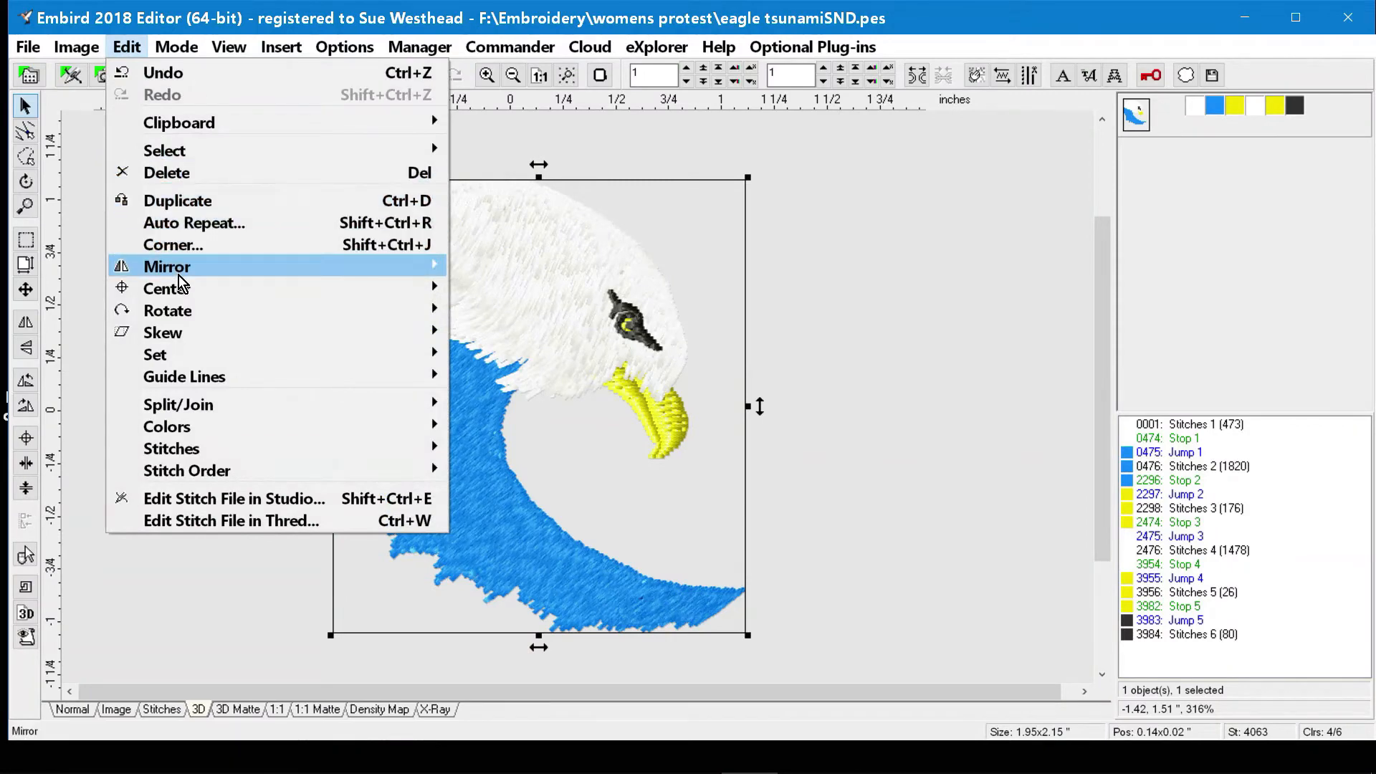
mouse_move(178, 276)
click(580, 285)
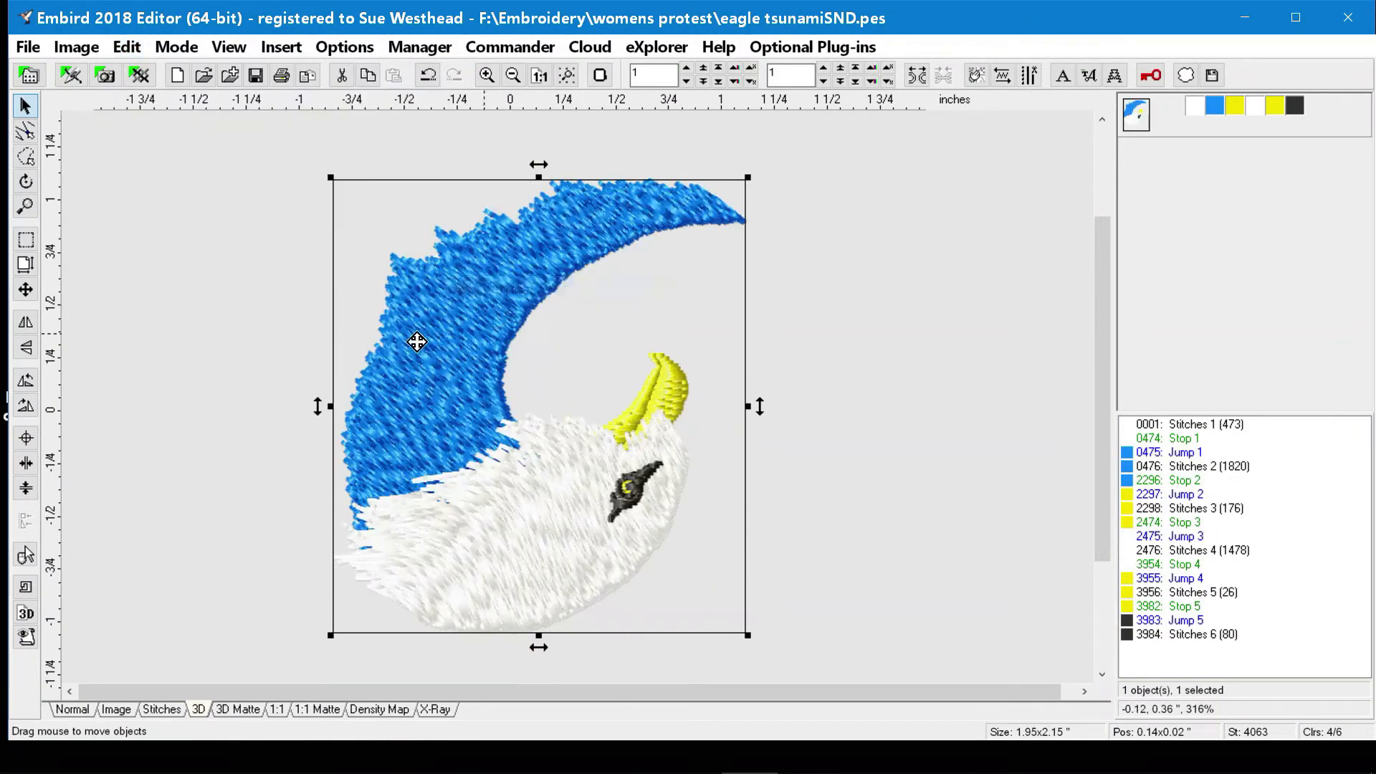
click(428, 76)
click(428, 75)
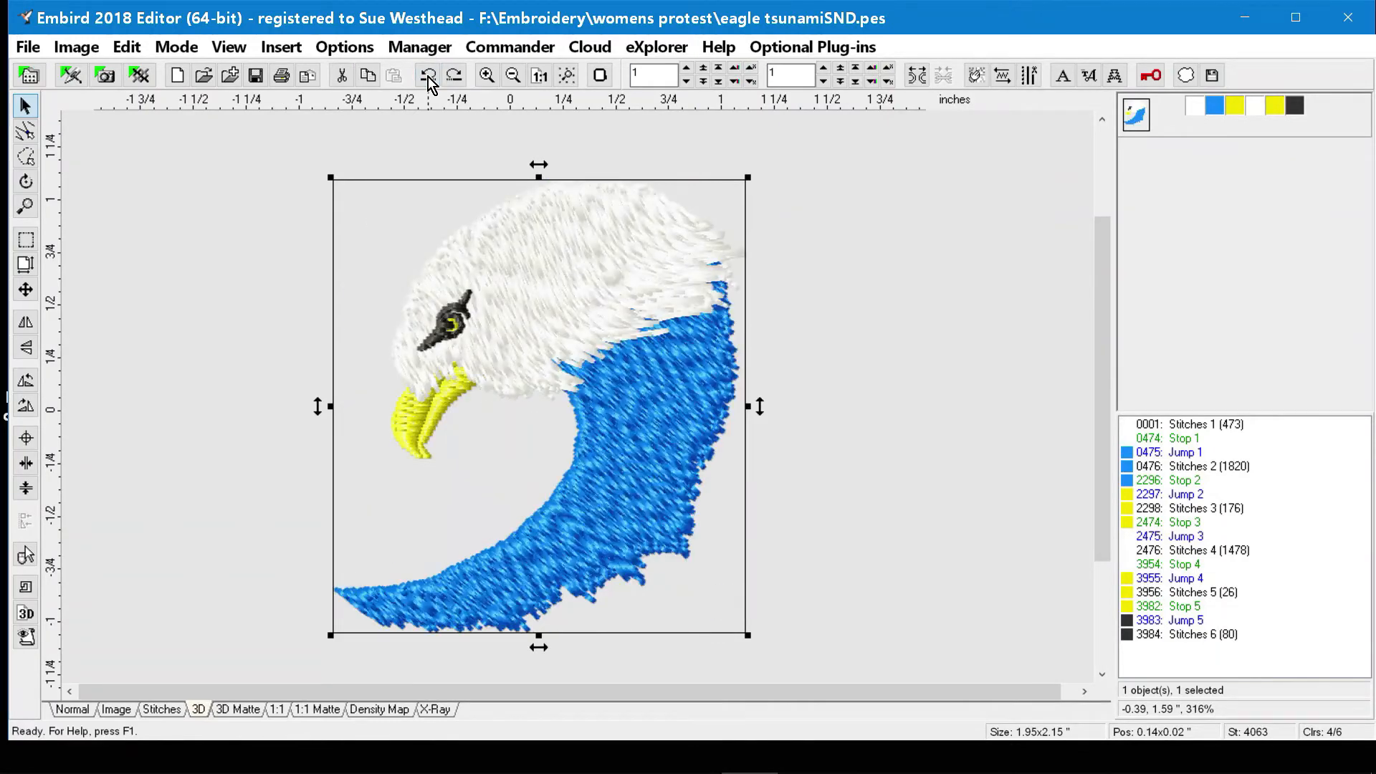
Apply a horizontal-axis skew with an angle of 0.0, and scale the eagle down to about 1.61 x 1.78 inches.
click(129, 51)
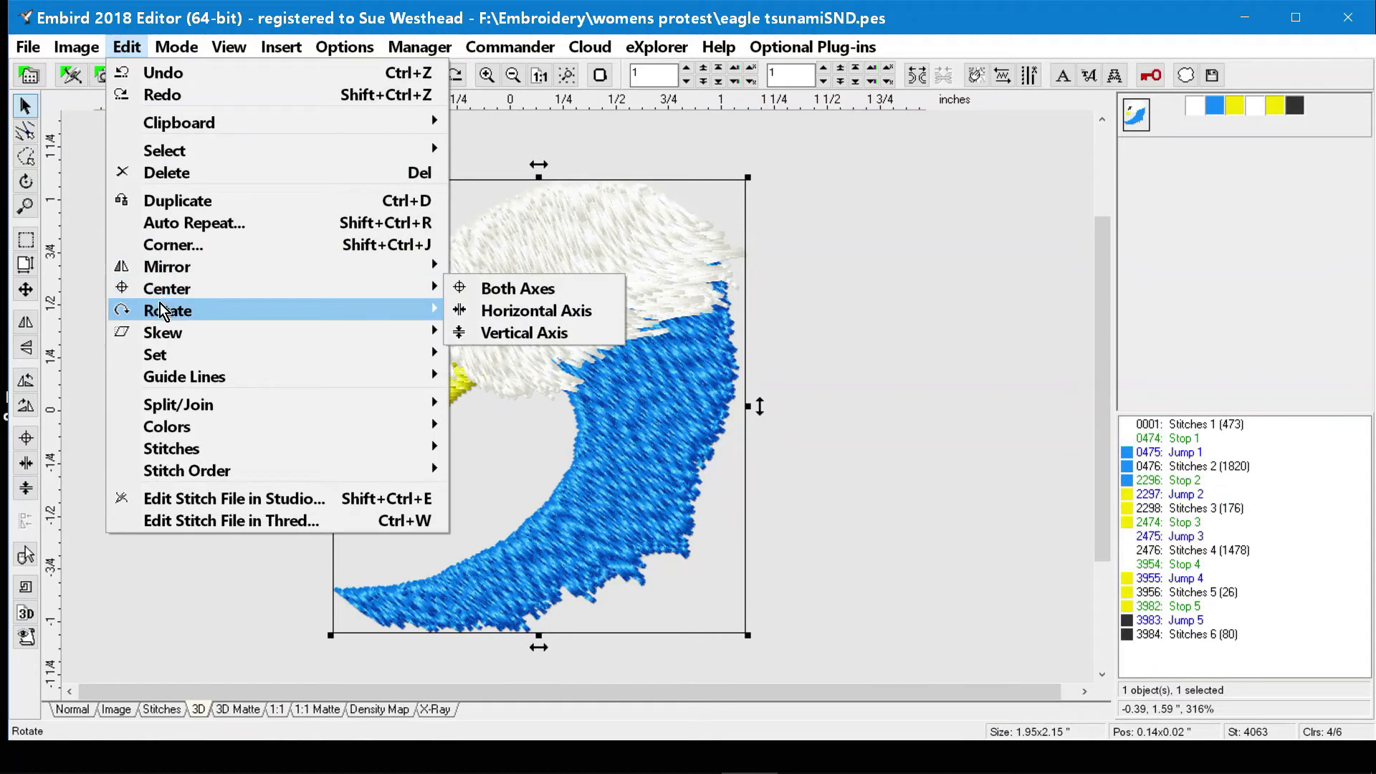
mouse_move(162, 309)
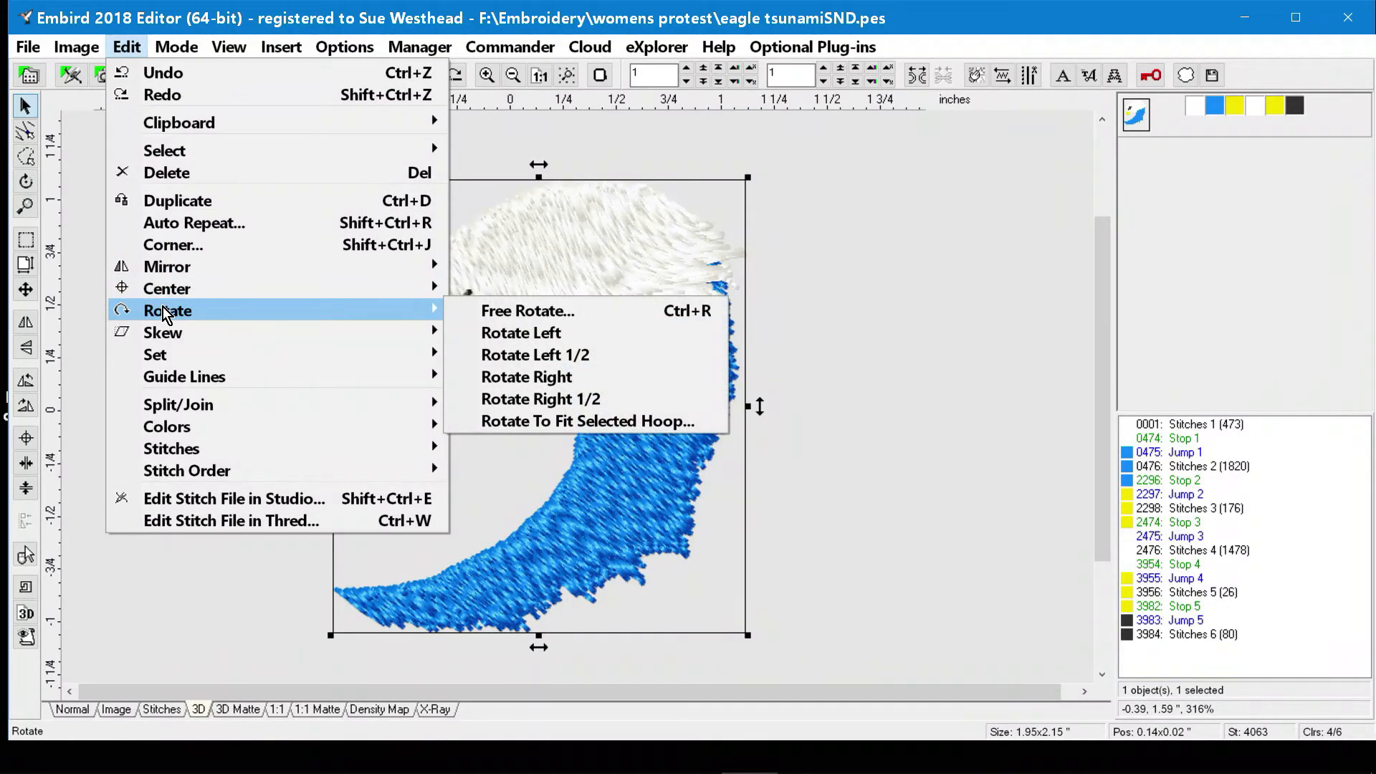
mouse_move(178, 332)
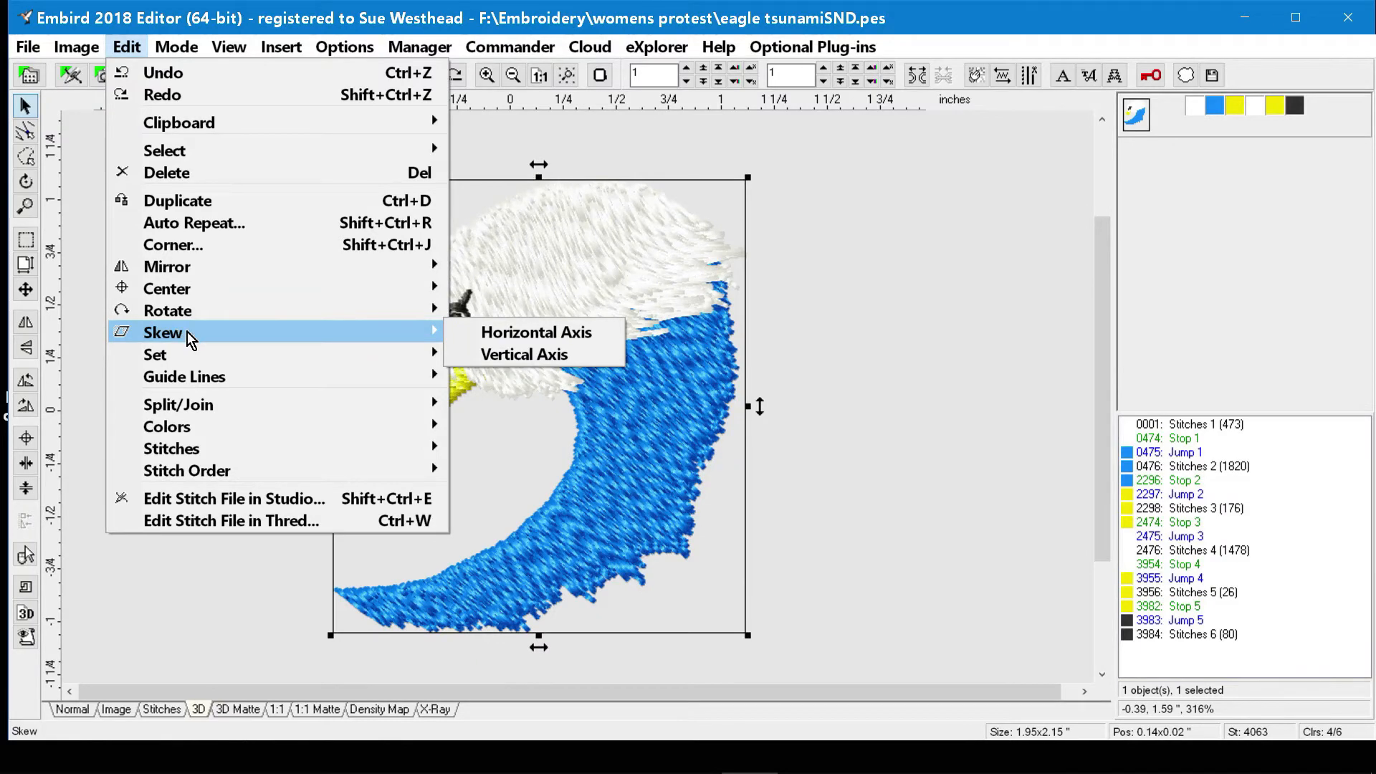
click(522, 331)
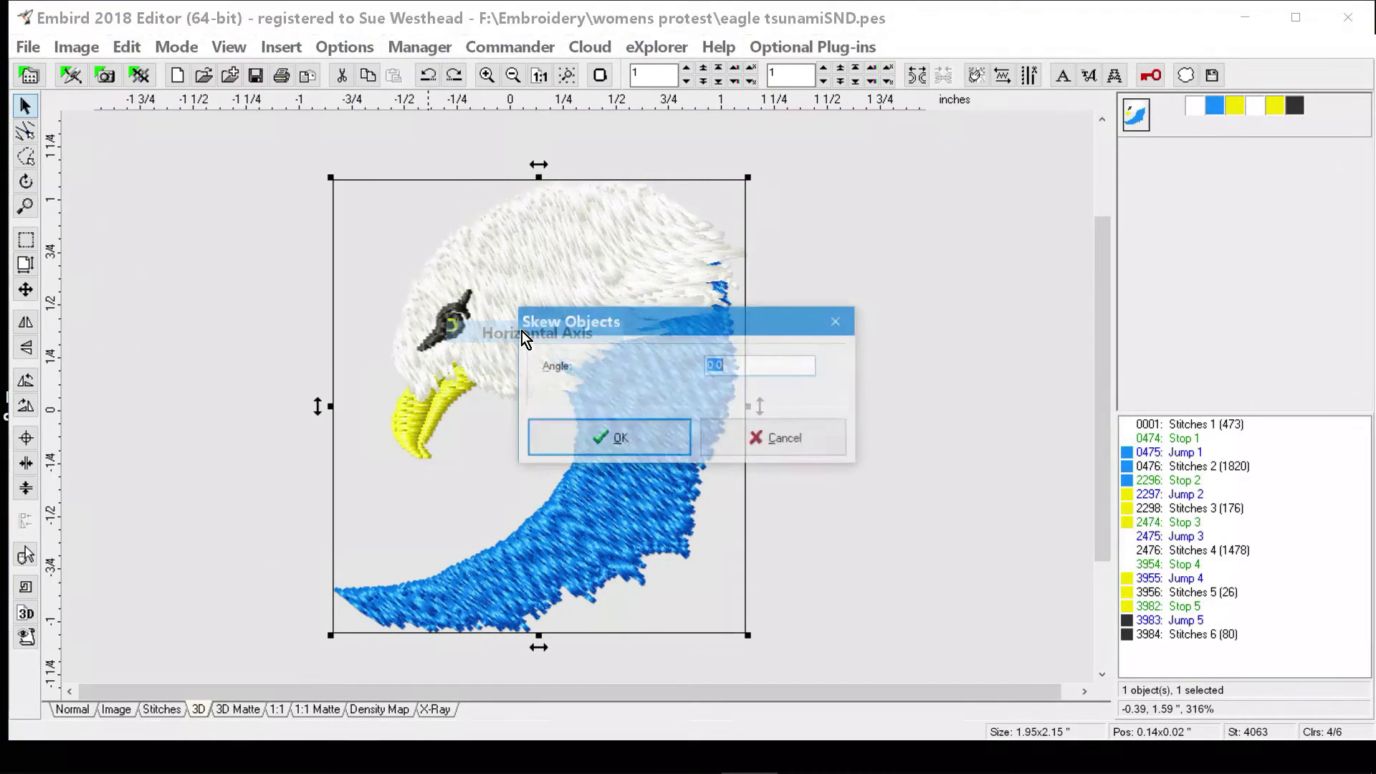
click(621, 449)
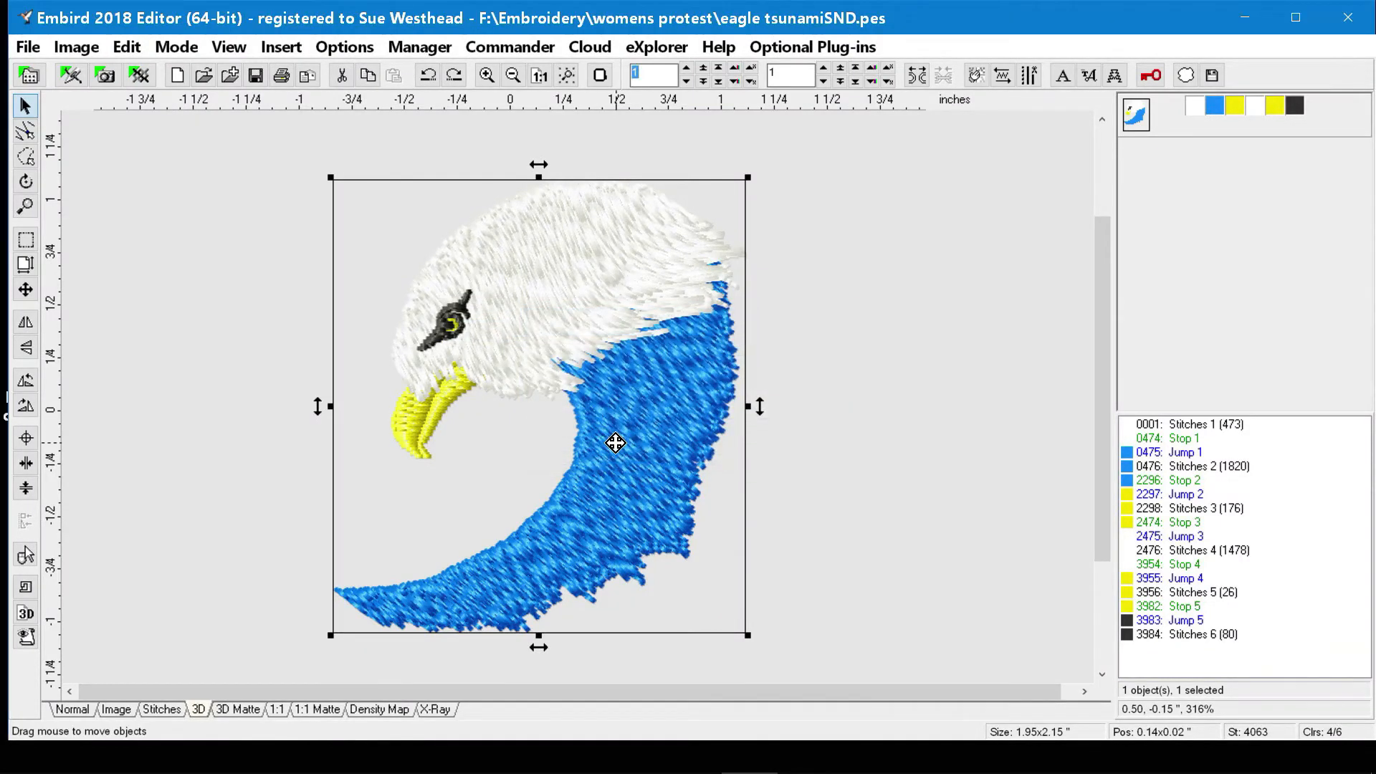
drag(751, 635, 660, 557)
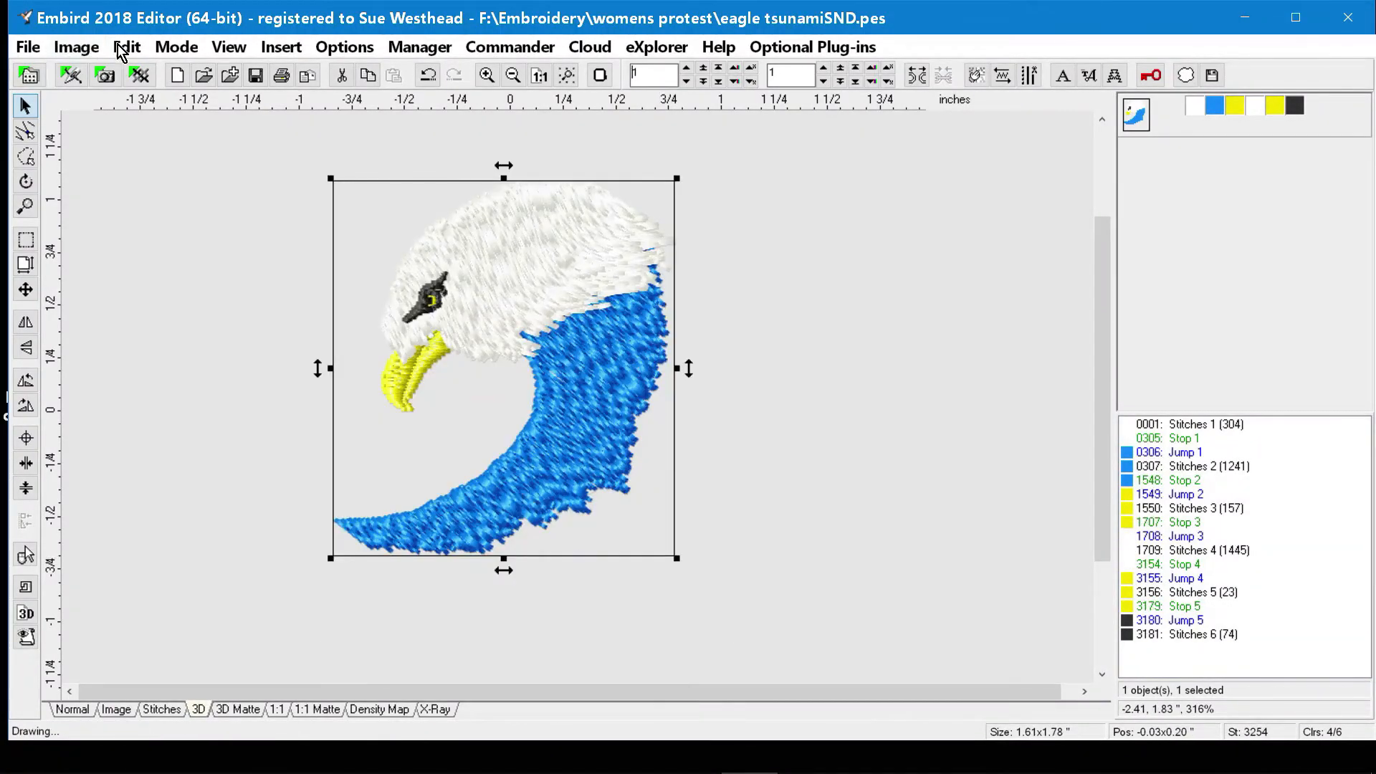
Start Set Envelope on the eagle, continuing past the density warning, and try Lines 2 edges before choosing Lines.
click(129, 49)
mouse_move(76, 48)
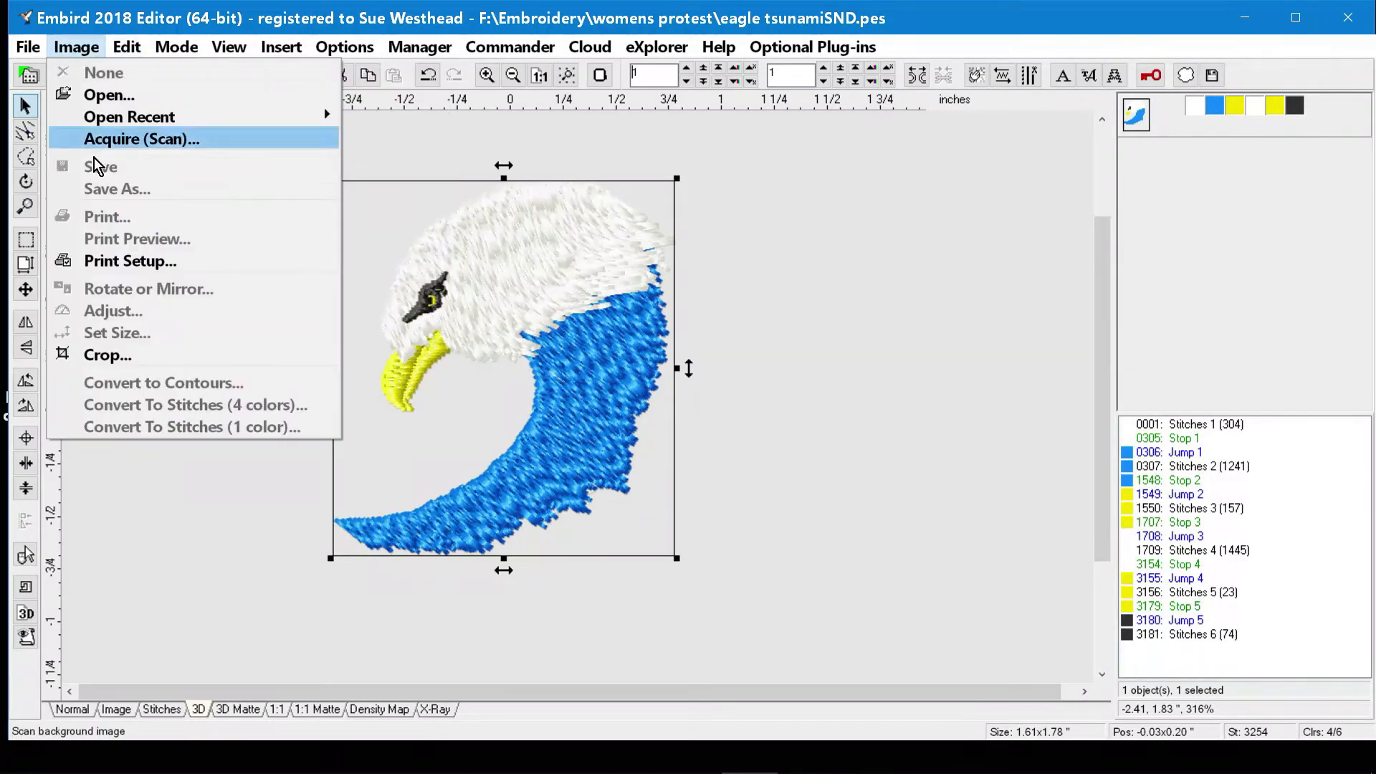
mouse_move(130, 45)
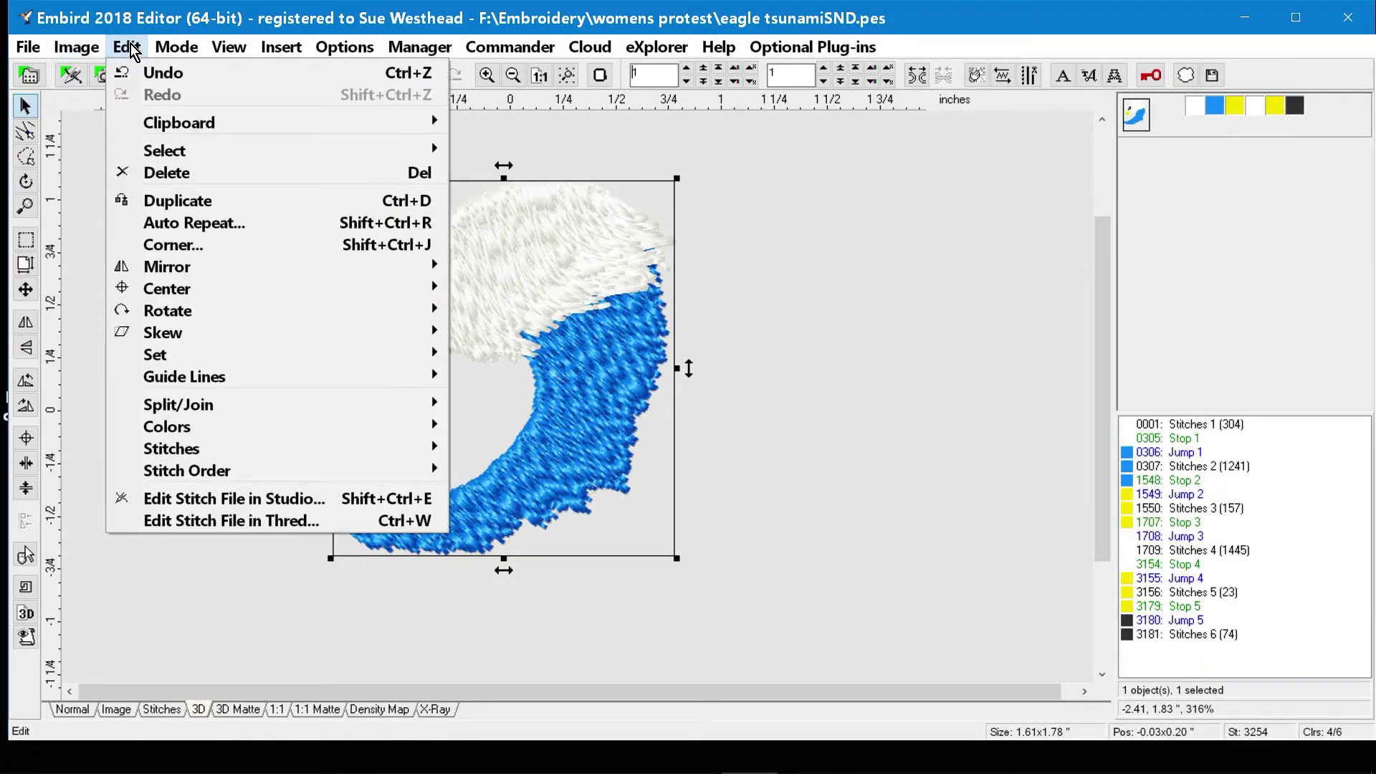
mouse_move(175, 355)
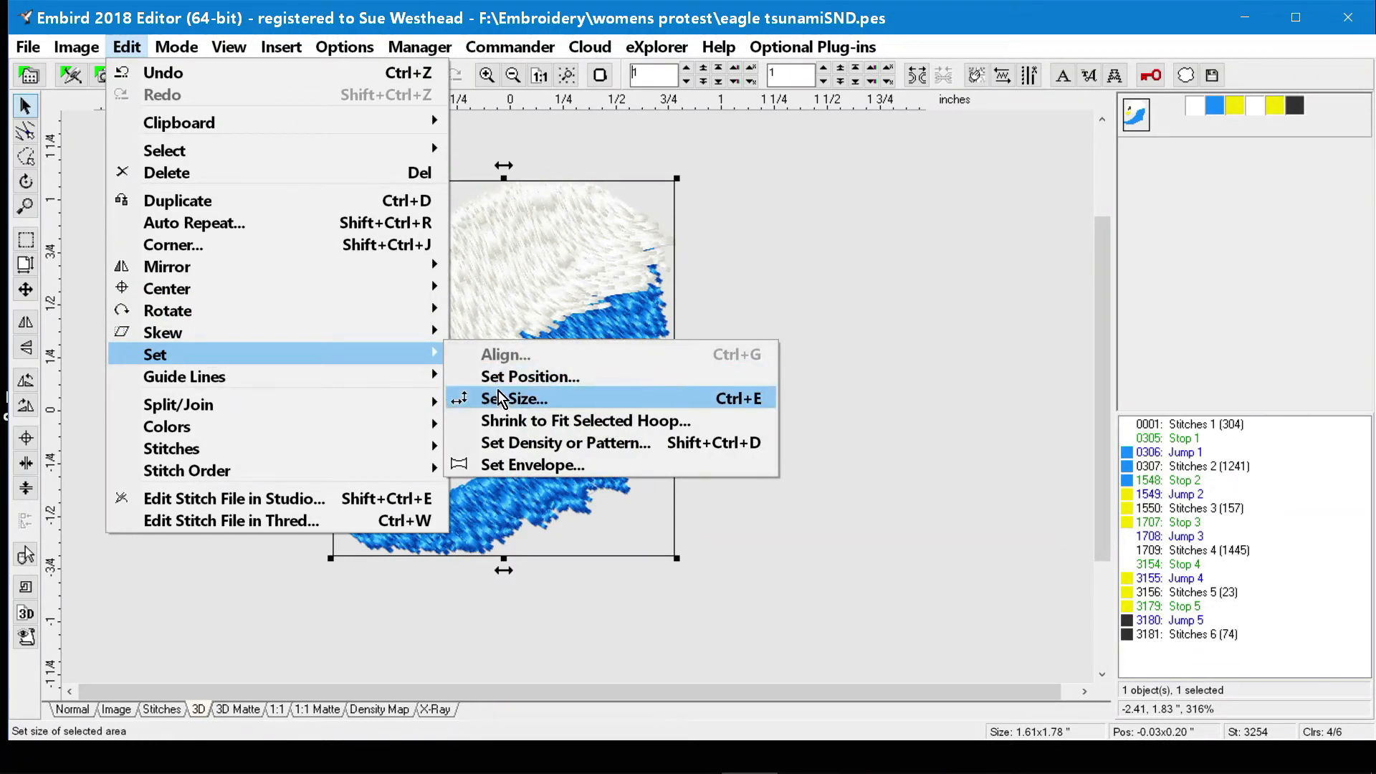
click(549, 466)
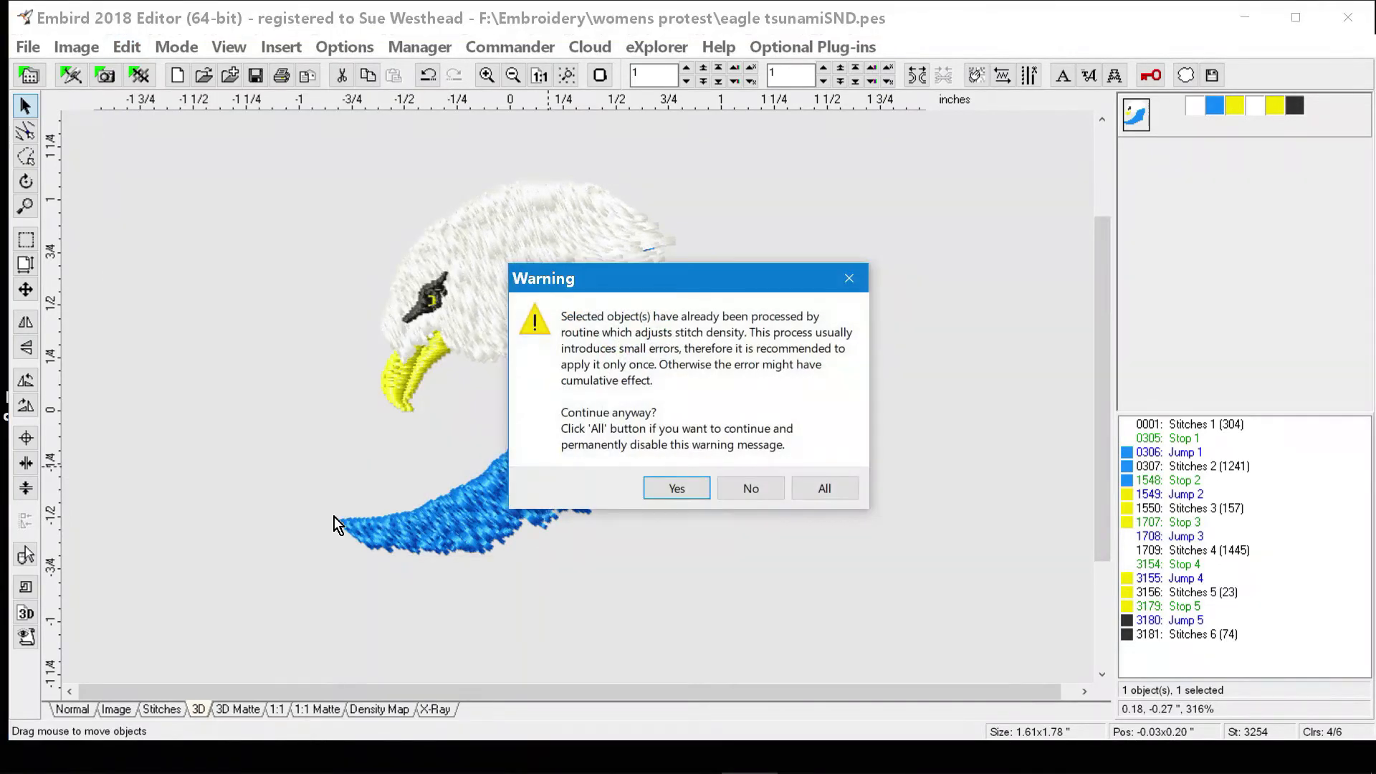
click(683, 491)
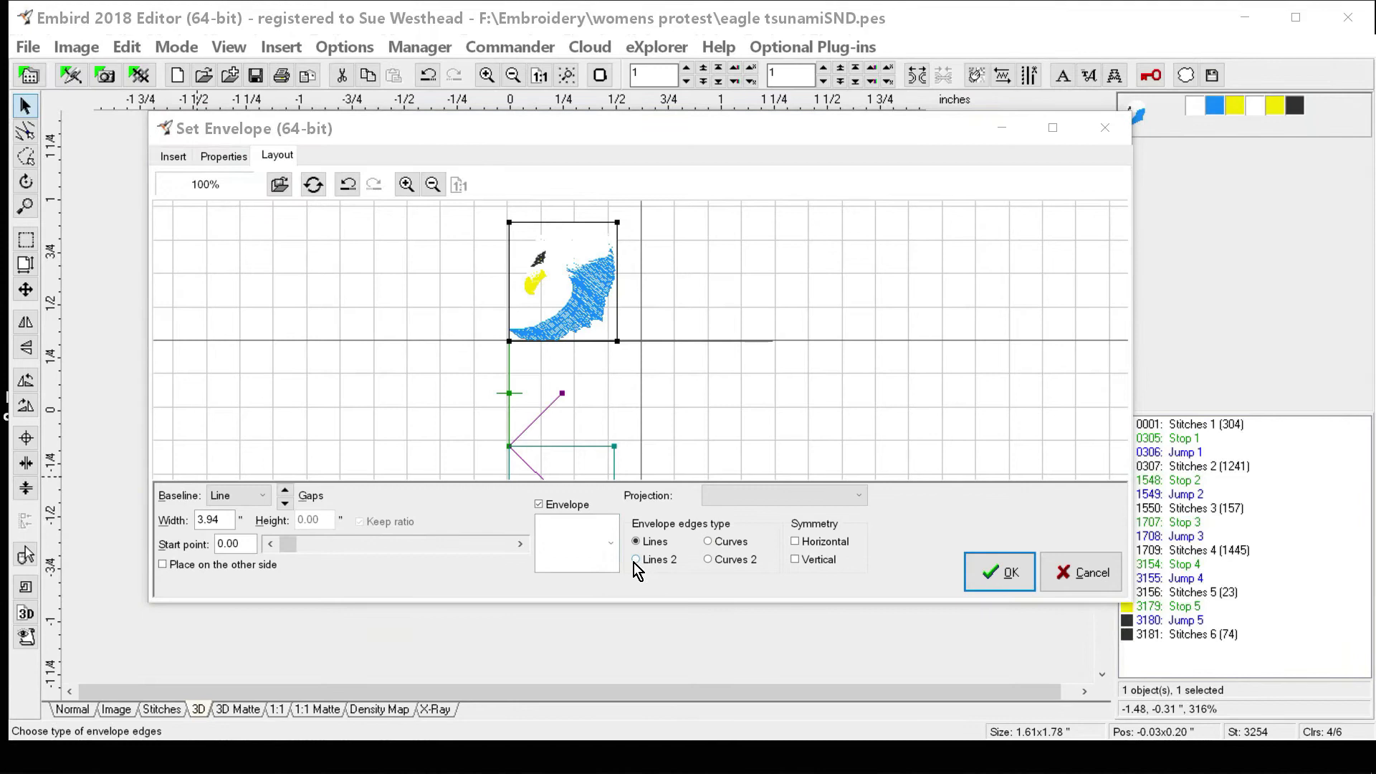
click(635, 560)
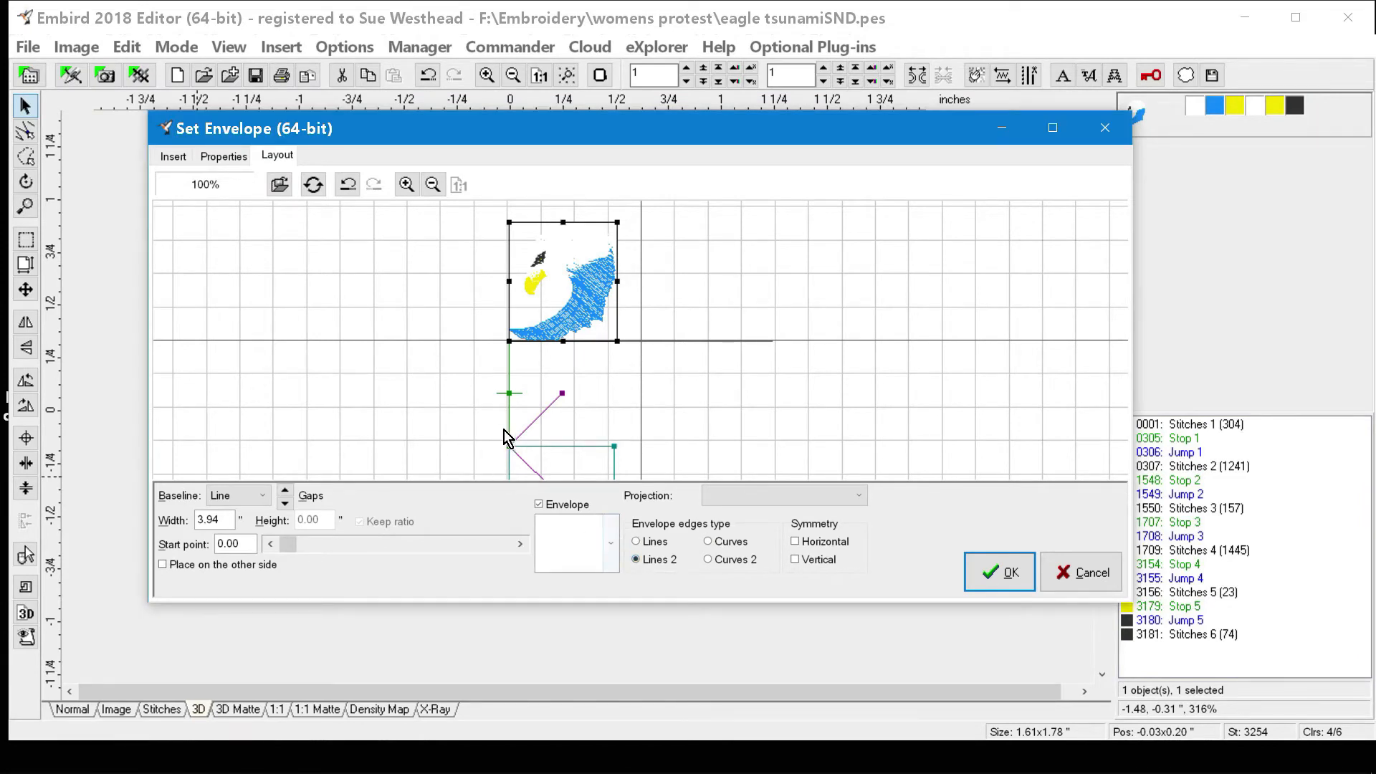
click(644, 546)
Pull the envelope's lower-right corner outward and its lower-left corner inward, apply the distortion to the eagle, and undo it.
drag(615, 348, 764, 450)
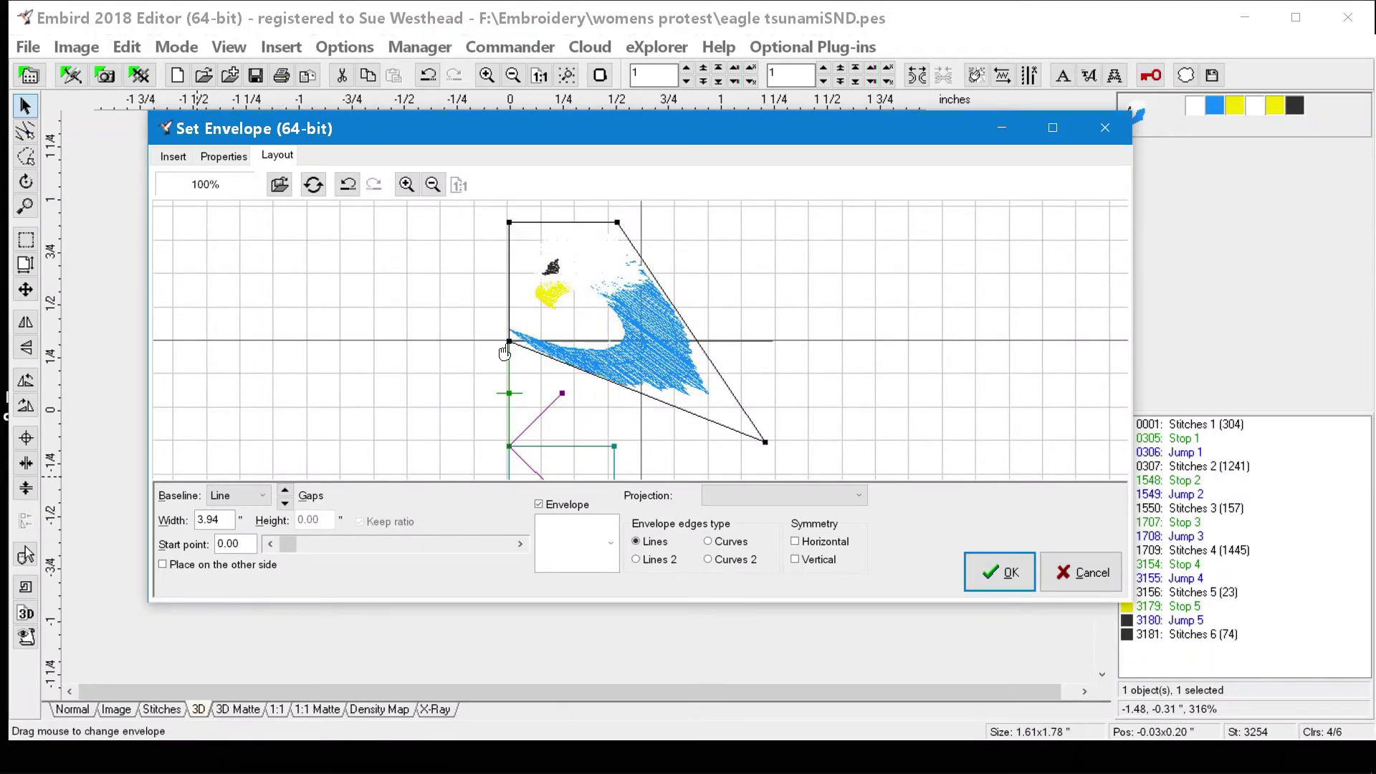
drag(504, 352, 530, 308)
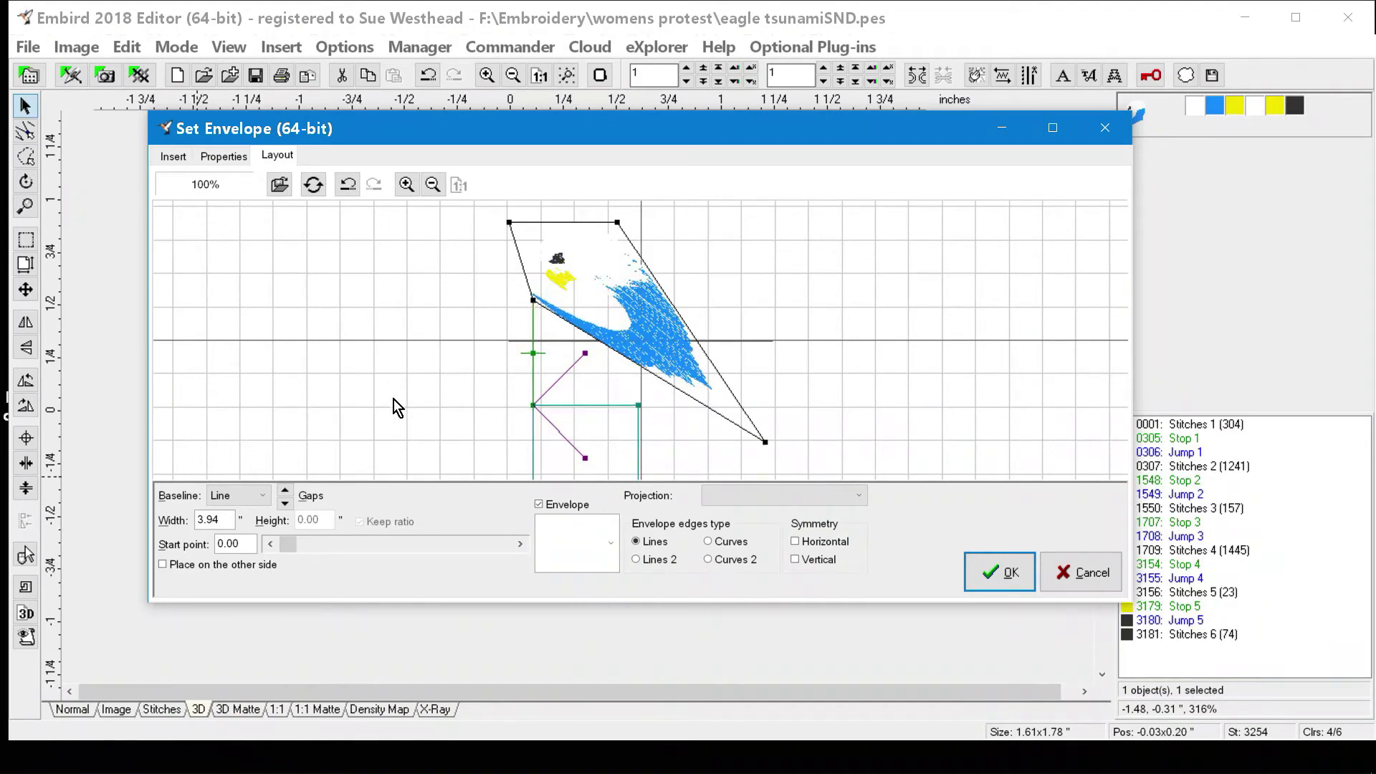
click(1008, 584)
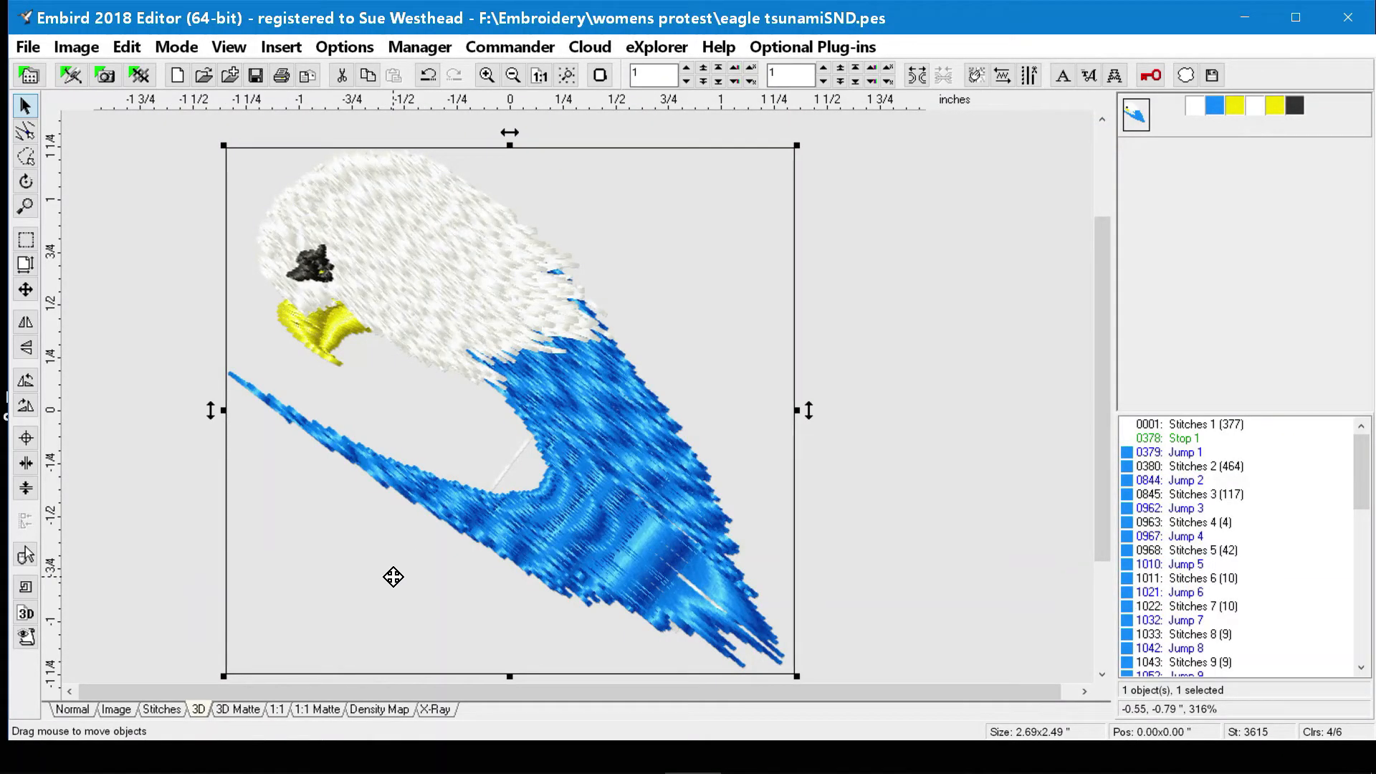
click(430, 78)
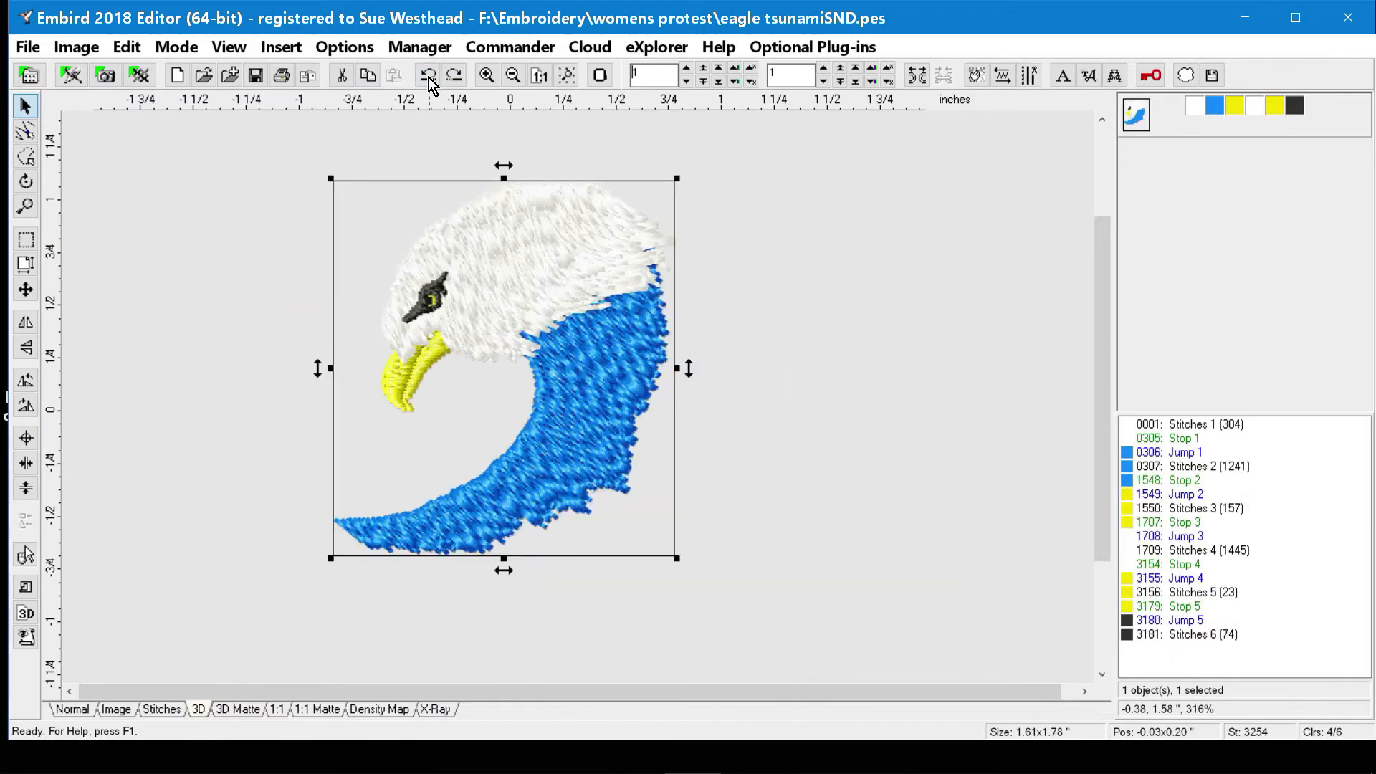
Review the editing commands for guide lines, splitting and joining, colors and stitches, deselect the eagle, and review the available modes.
click(126, 48)
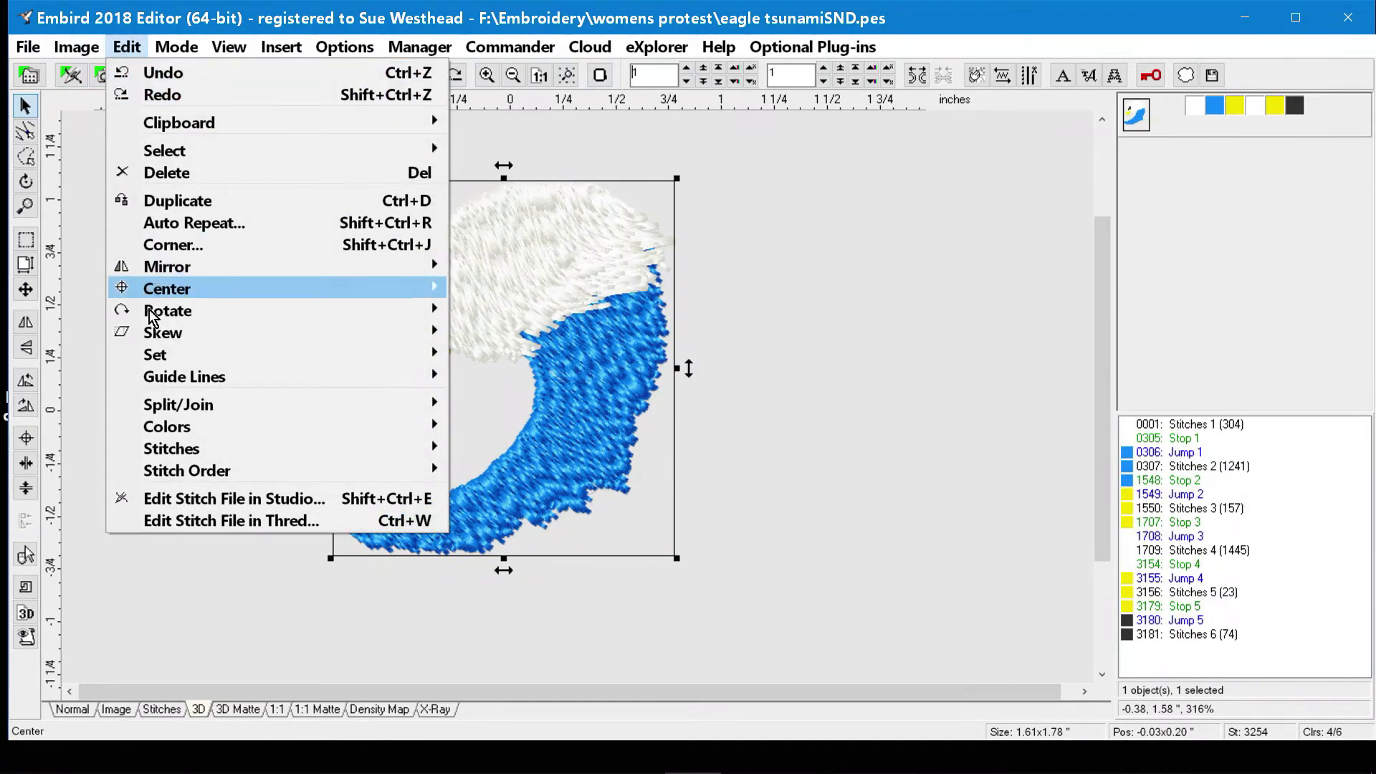
mouse_move(157, 377)
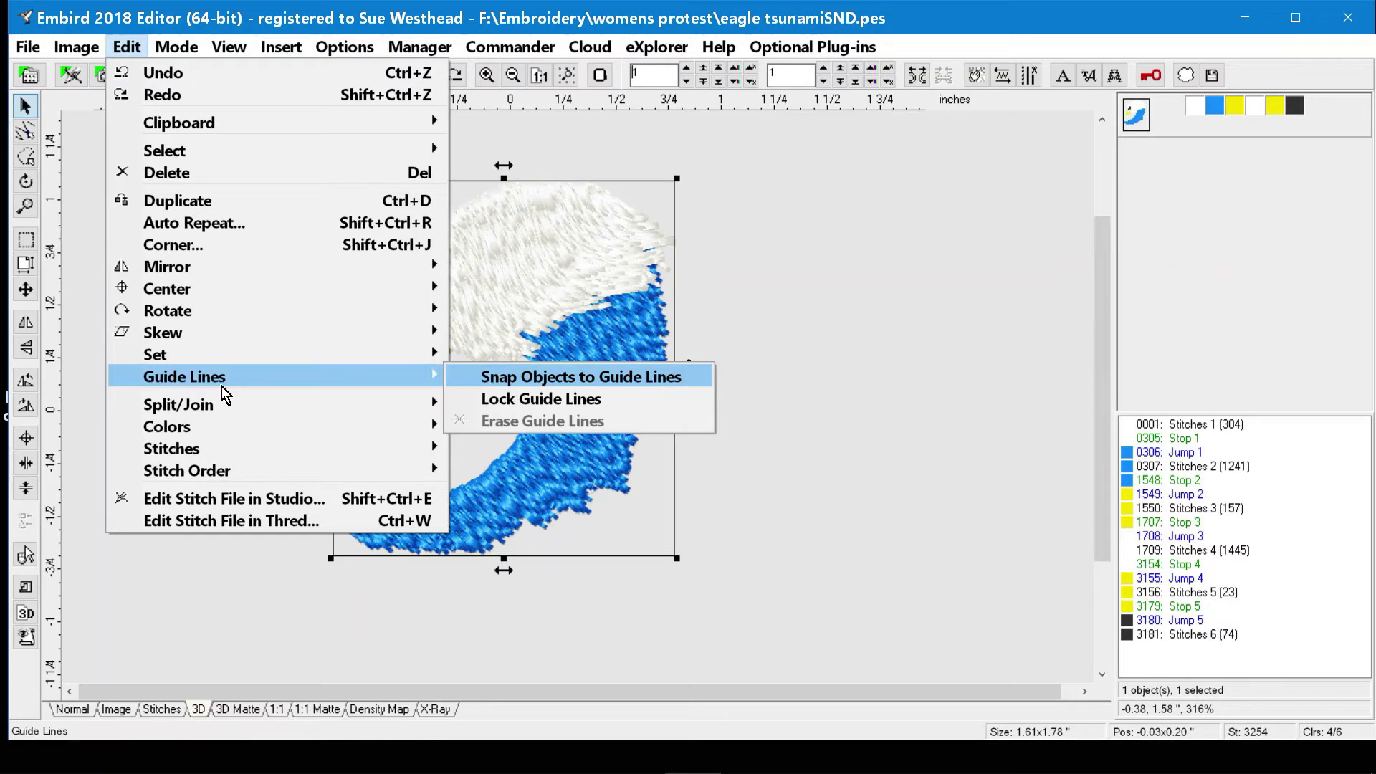
mouse_move(219, 387)
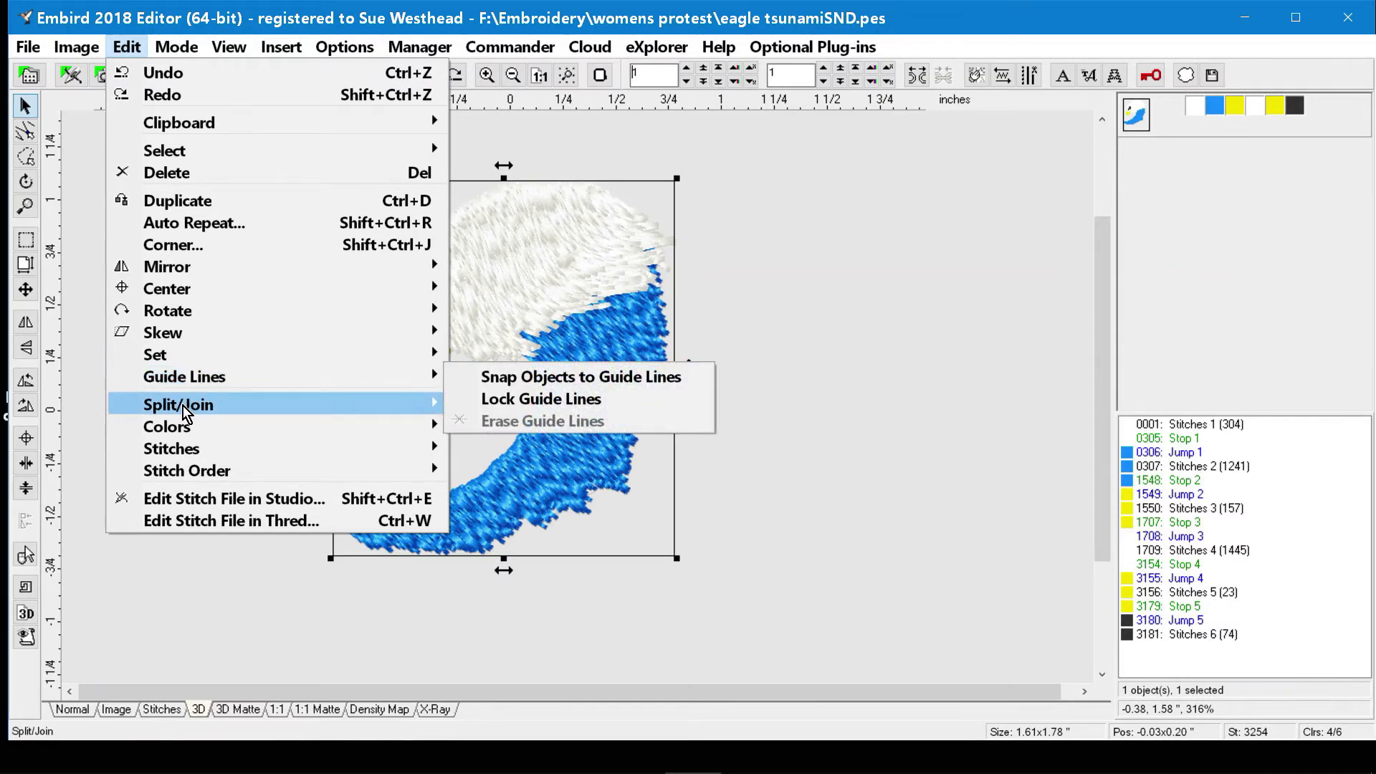
mouse_move(183, 405)
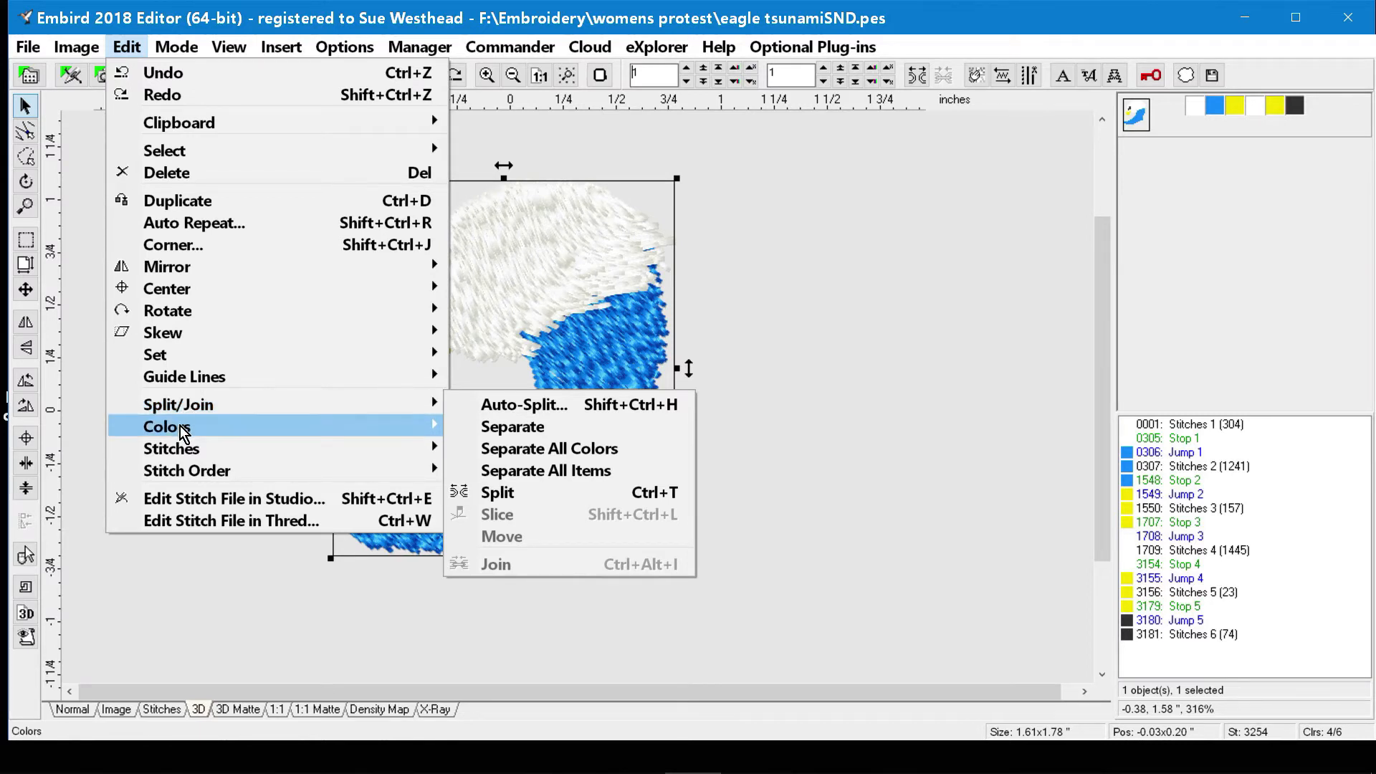
mouse_move(183, 430)
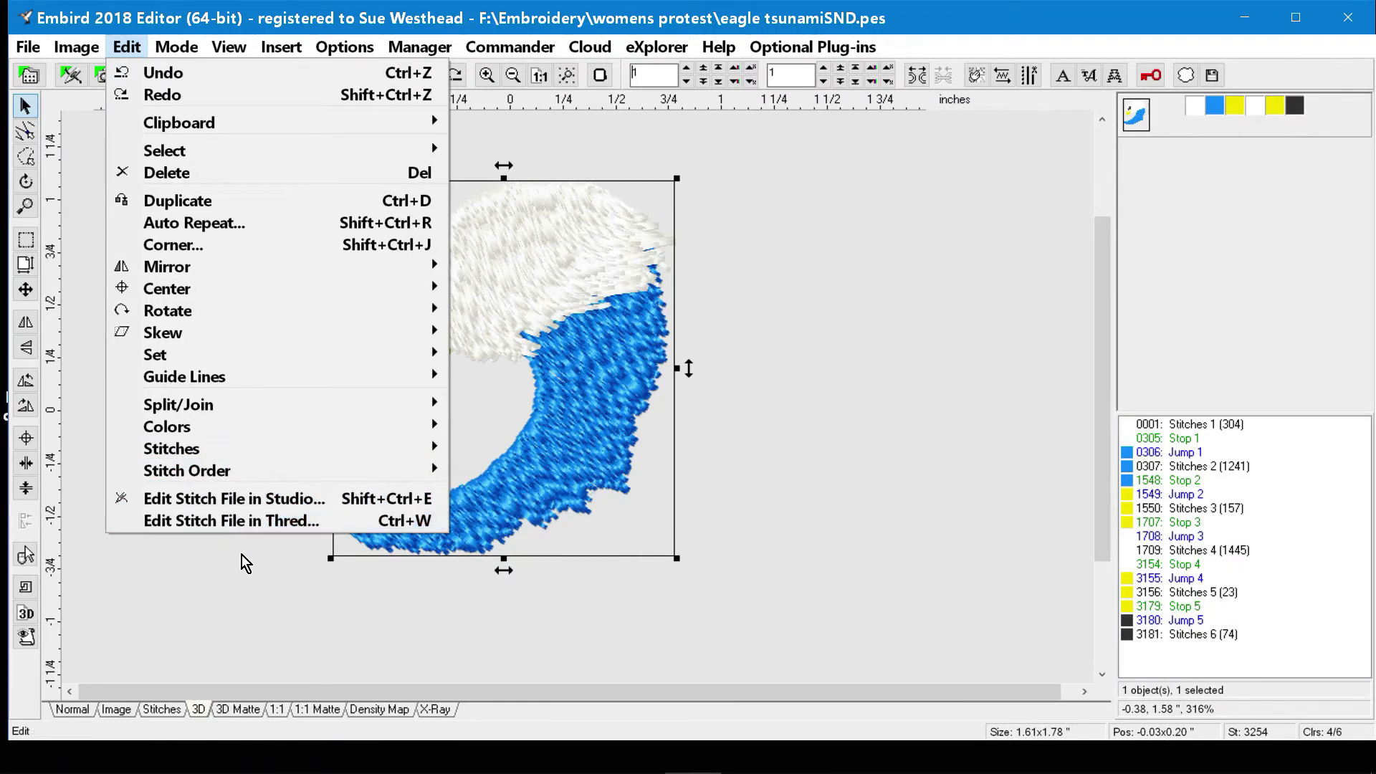
click(671, 147)
click(175, 46)
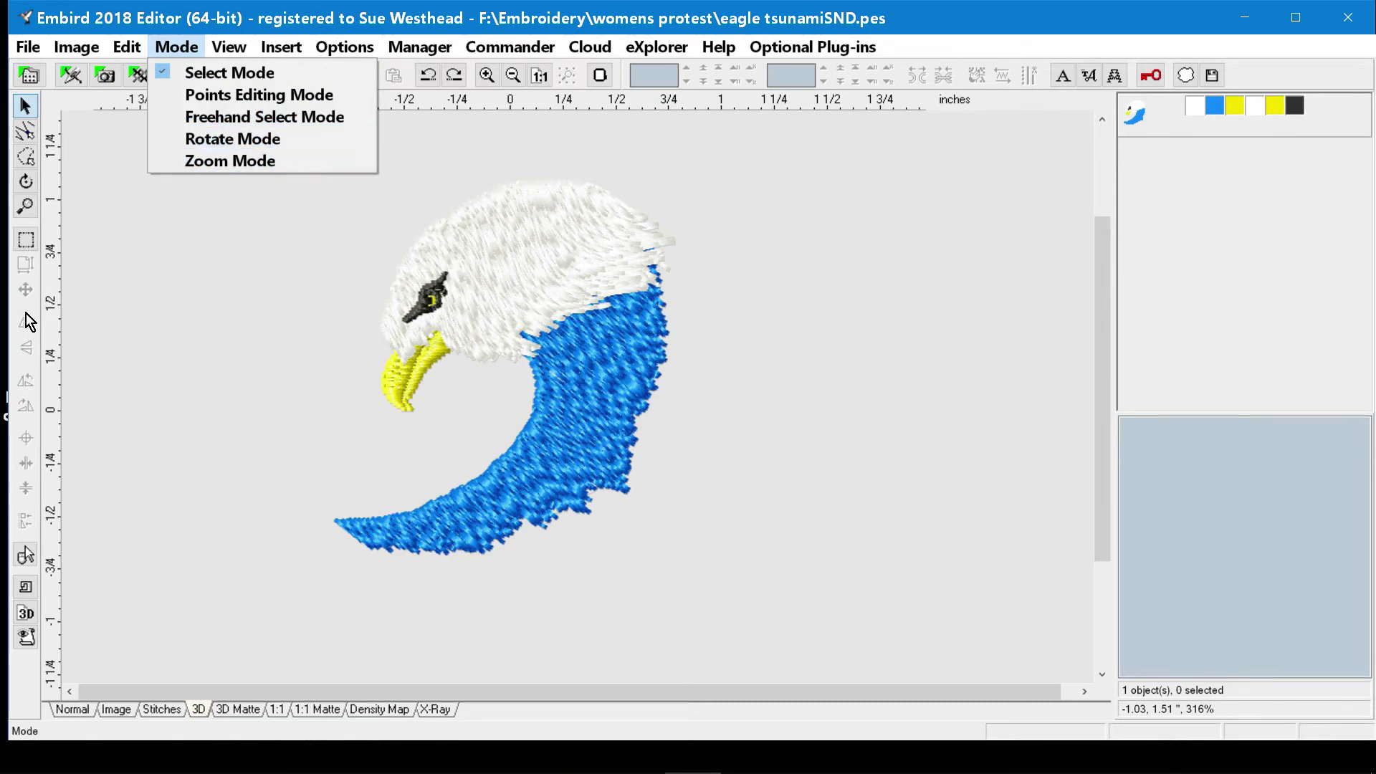
click(236, 328)
Watch the eagle stitch out in the Sew Simulator at an enlarged scale, raise the speed to 250 stitches per second, and close it.
click(227, 48)
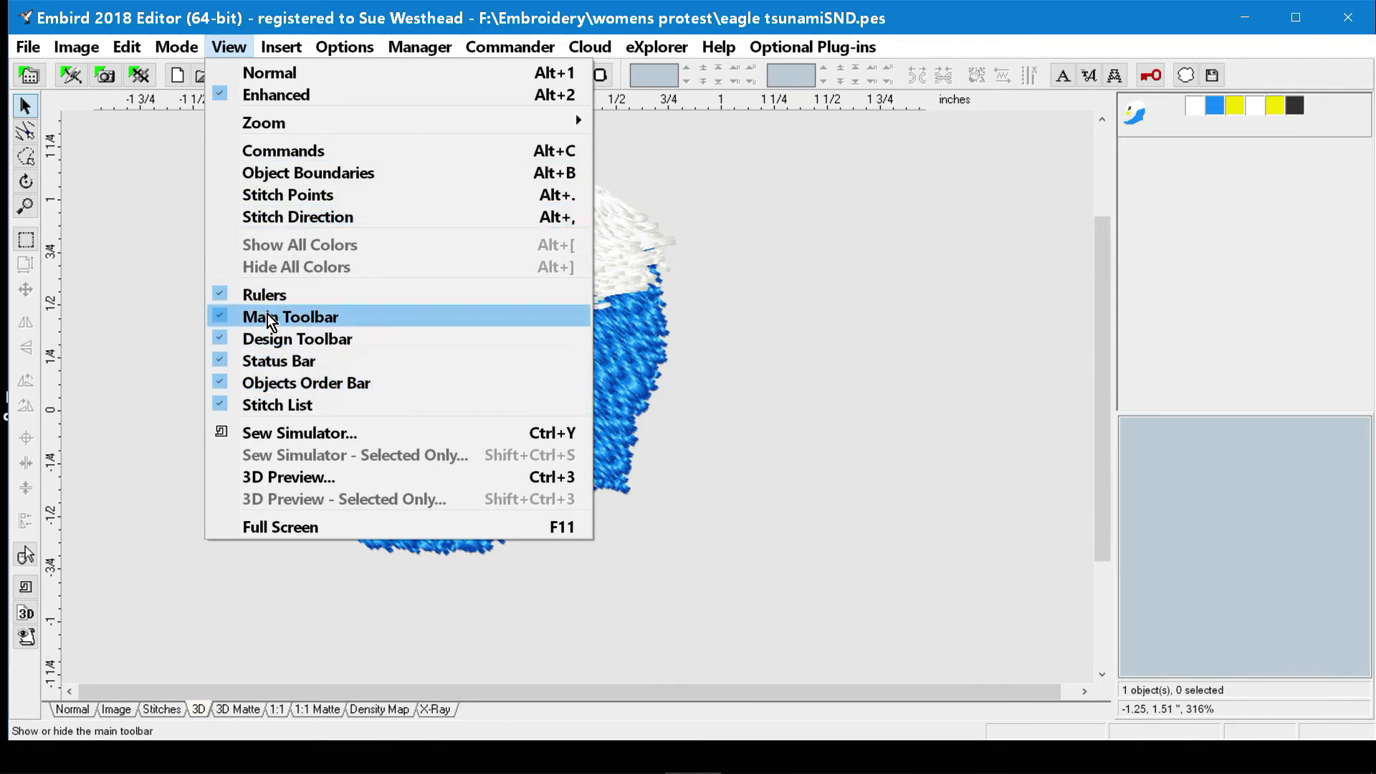
click(276, 439)
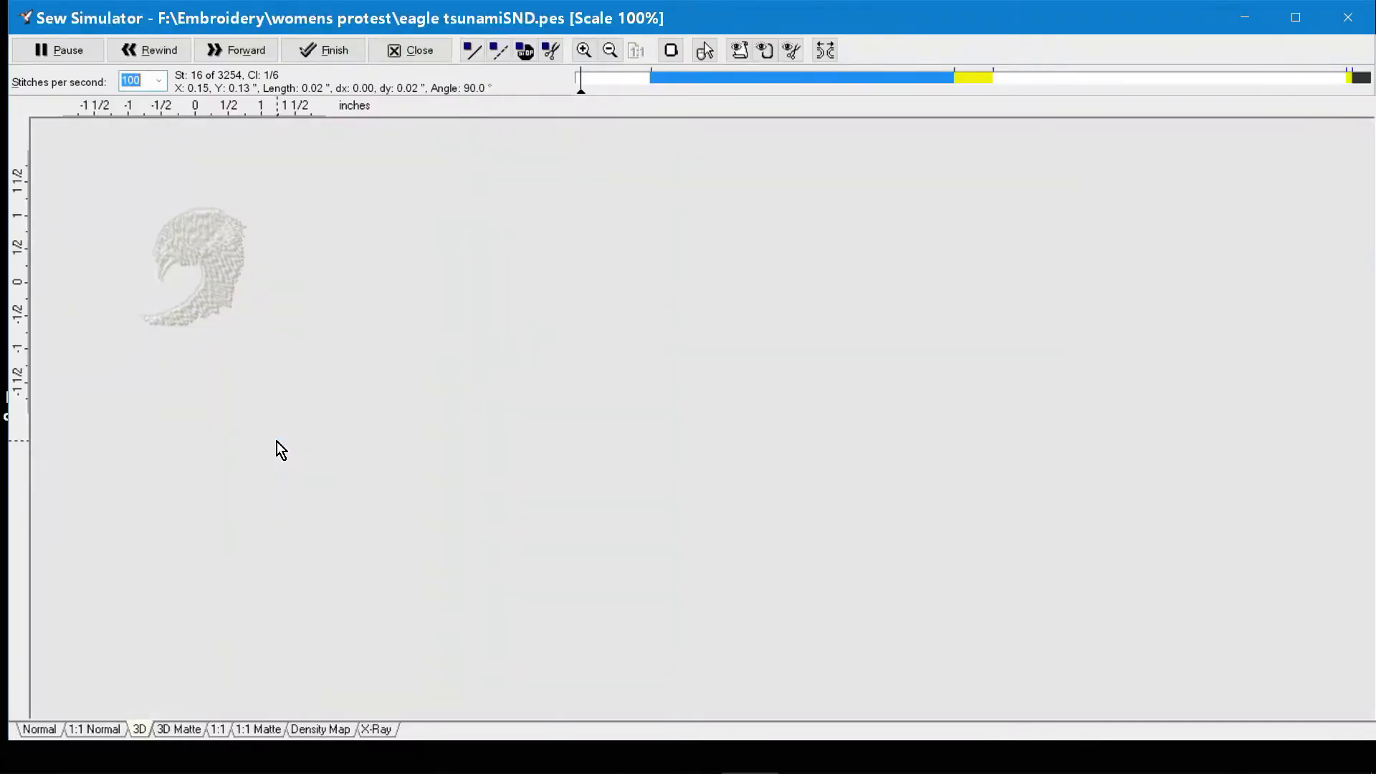
scroll(335, 402, up, 4)
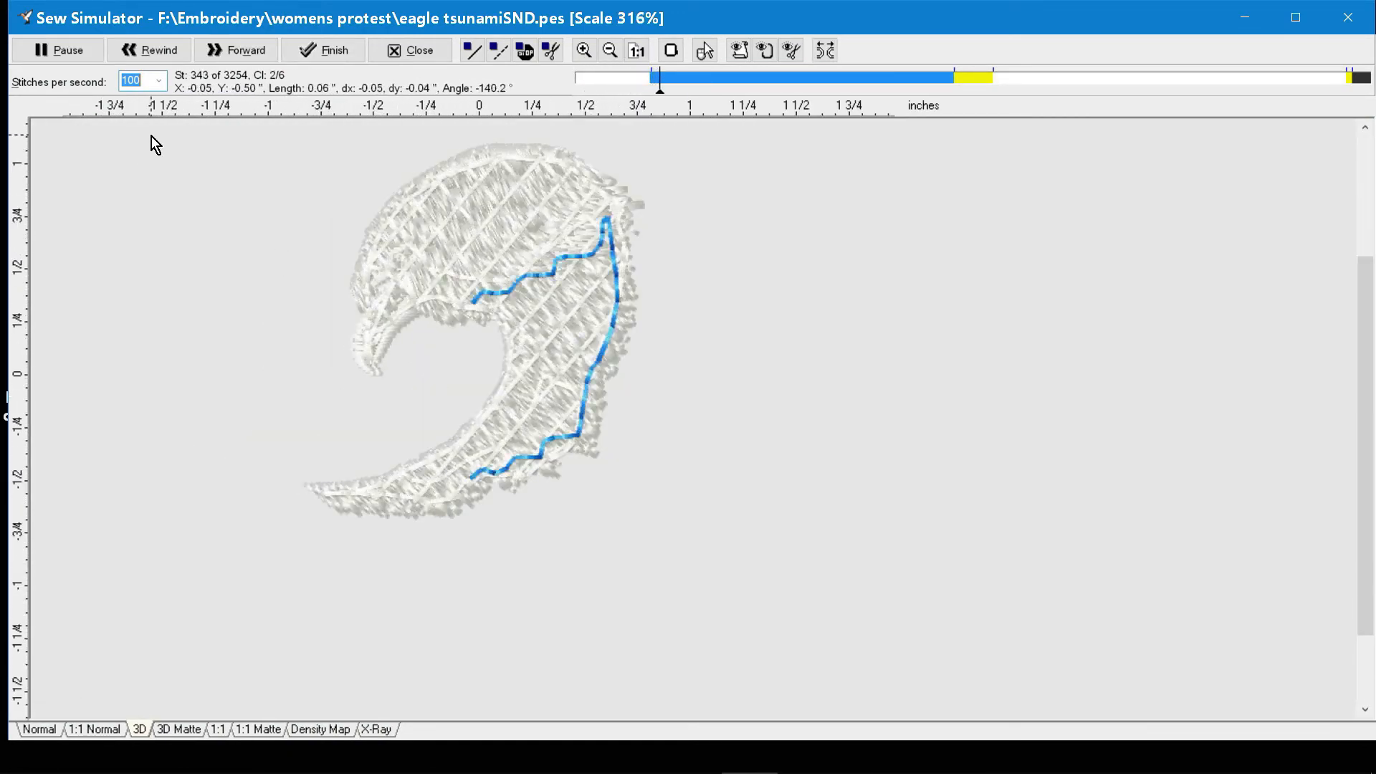
click(160, 80)
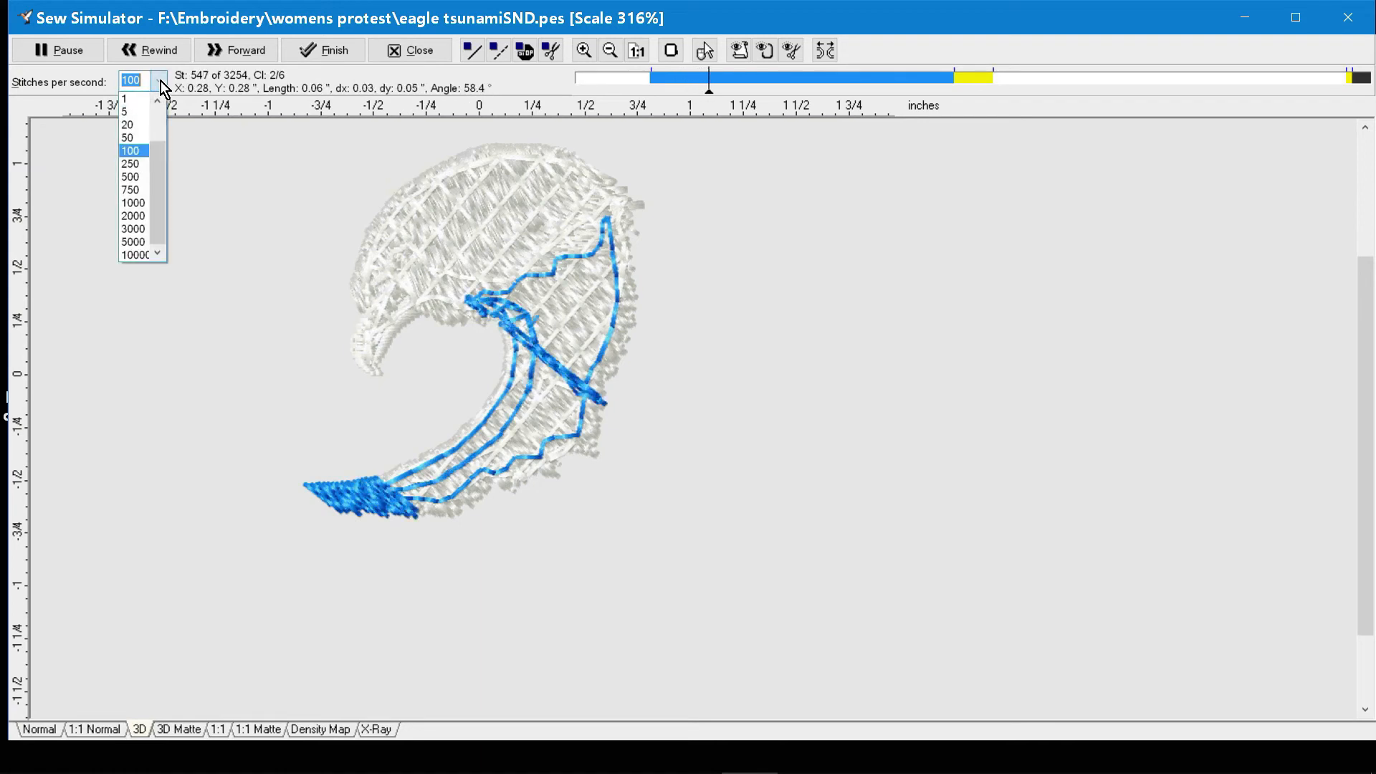
click(131, 164)
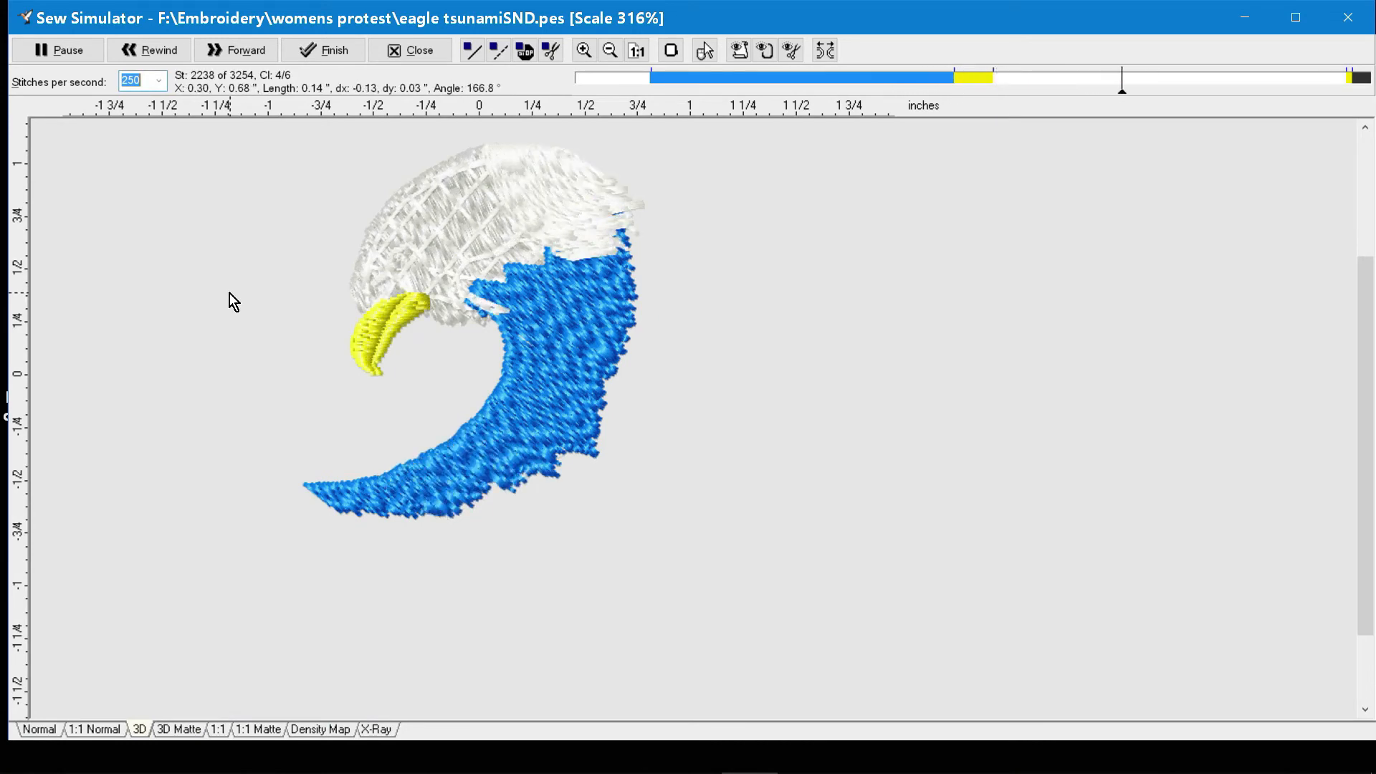
click(410, 51)
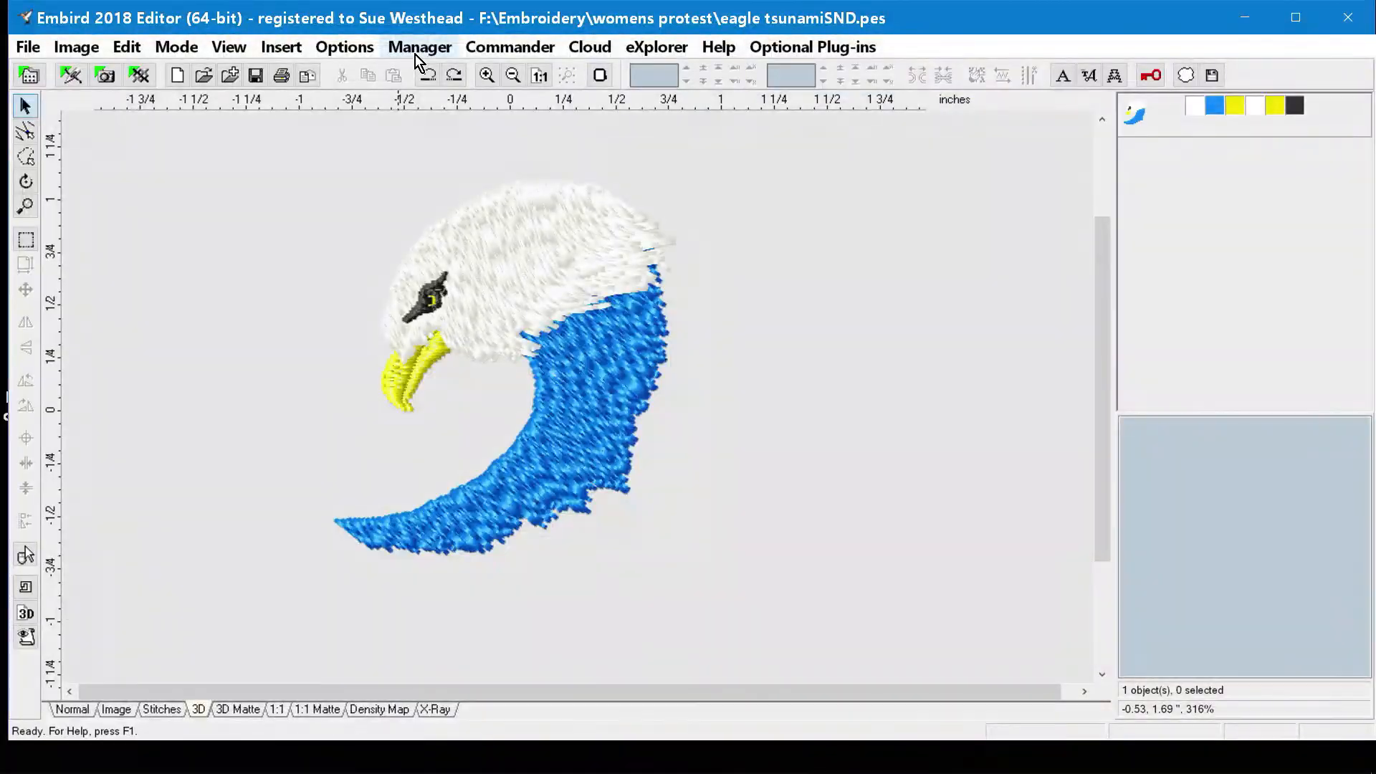
With nothing selected, insert square basting stitches with 5.0 mm stitch length and 2.0 mm border offset, and undo the basting.
click(229, 48)
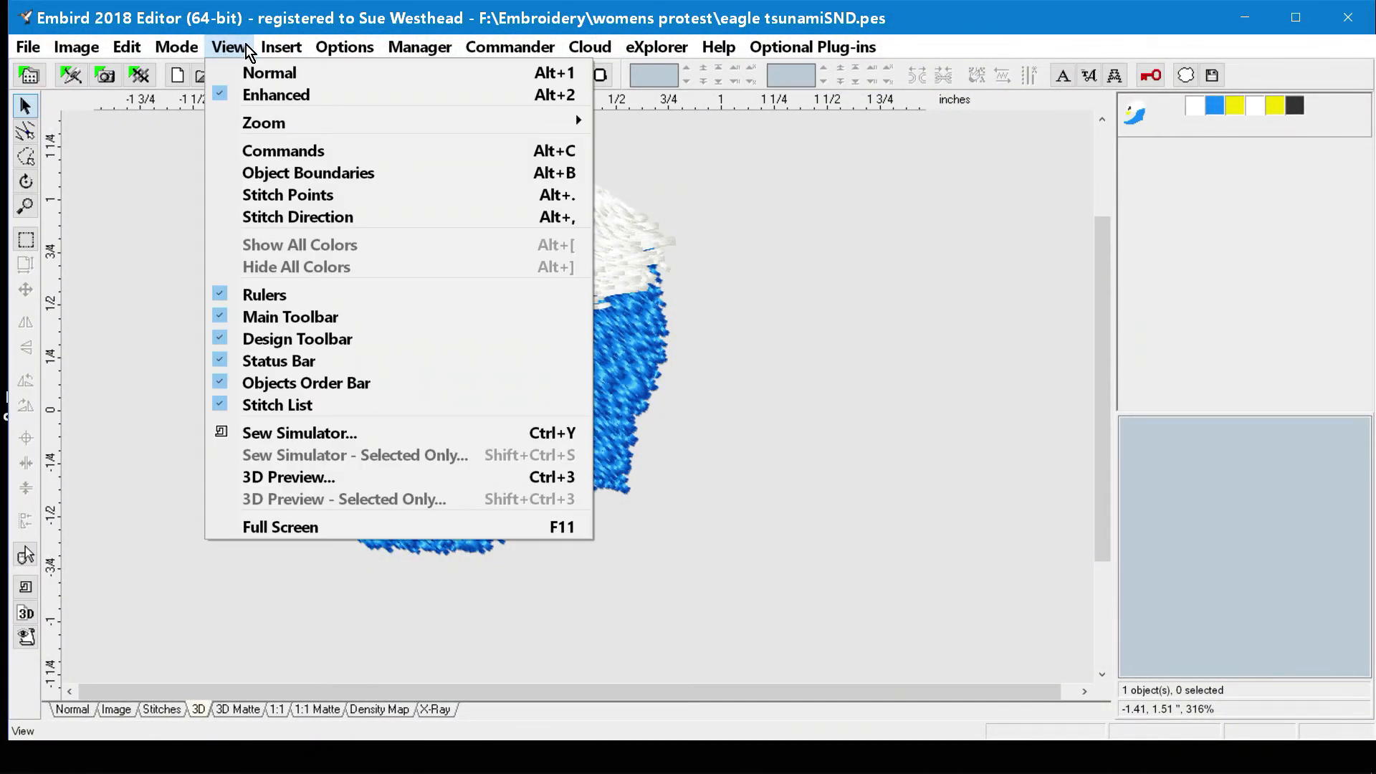
mouse_move(267, 51)
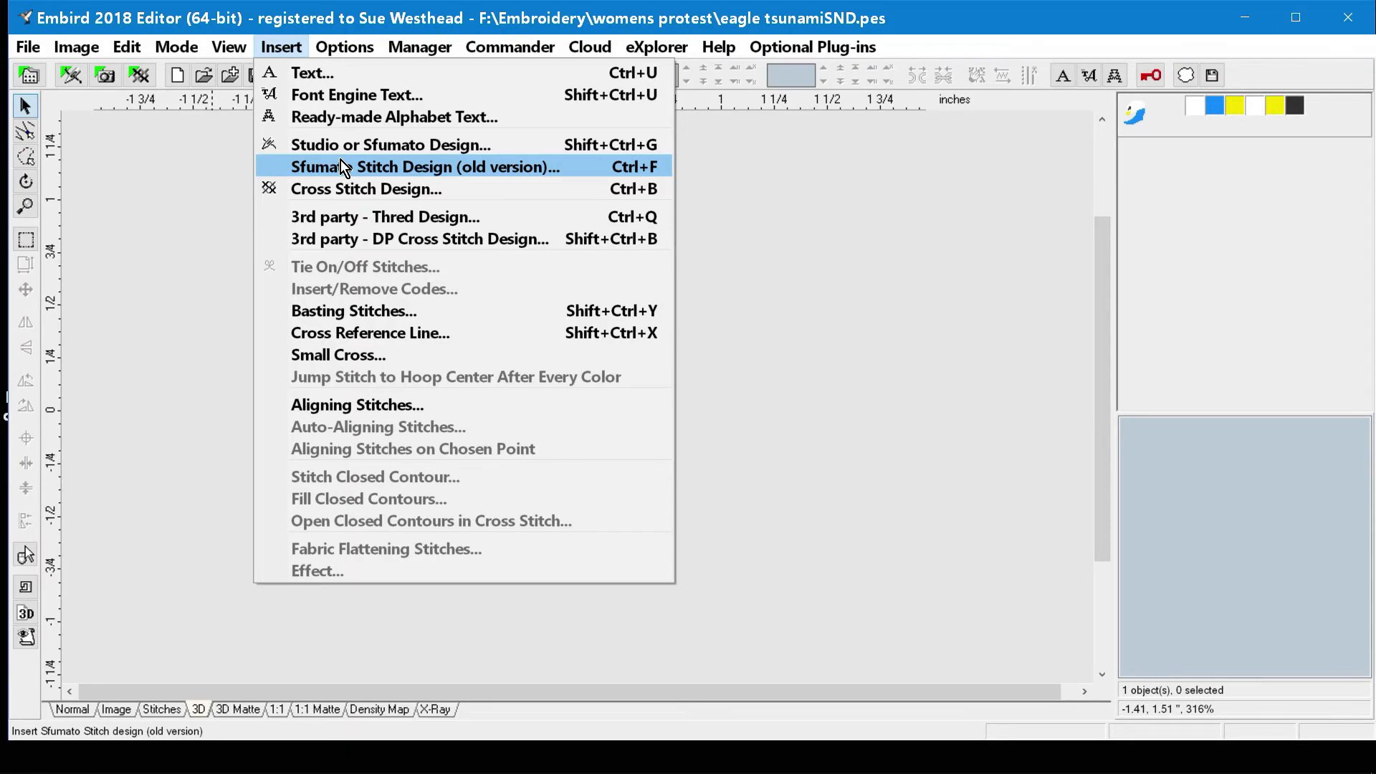
click(350, 313)
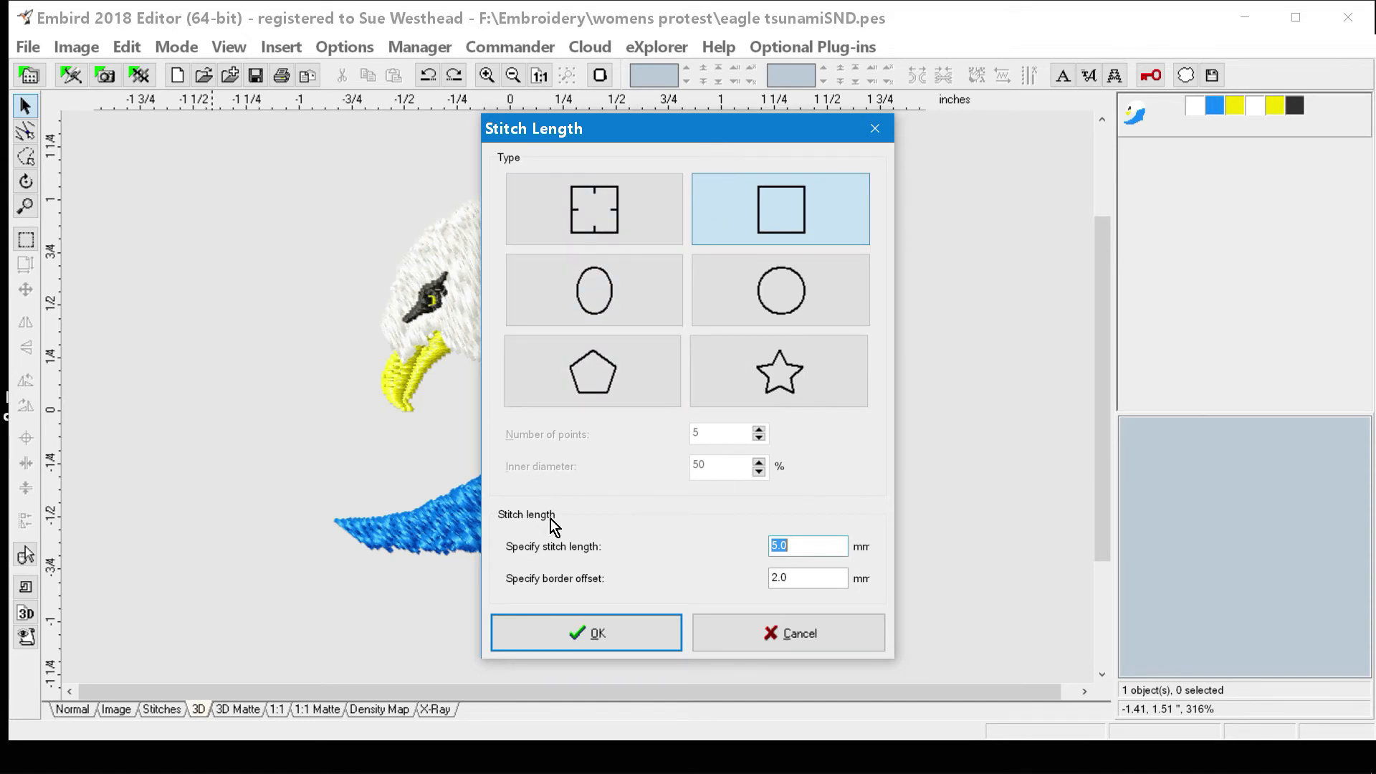
click(801, 368)
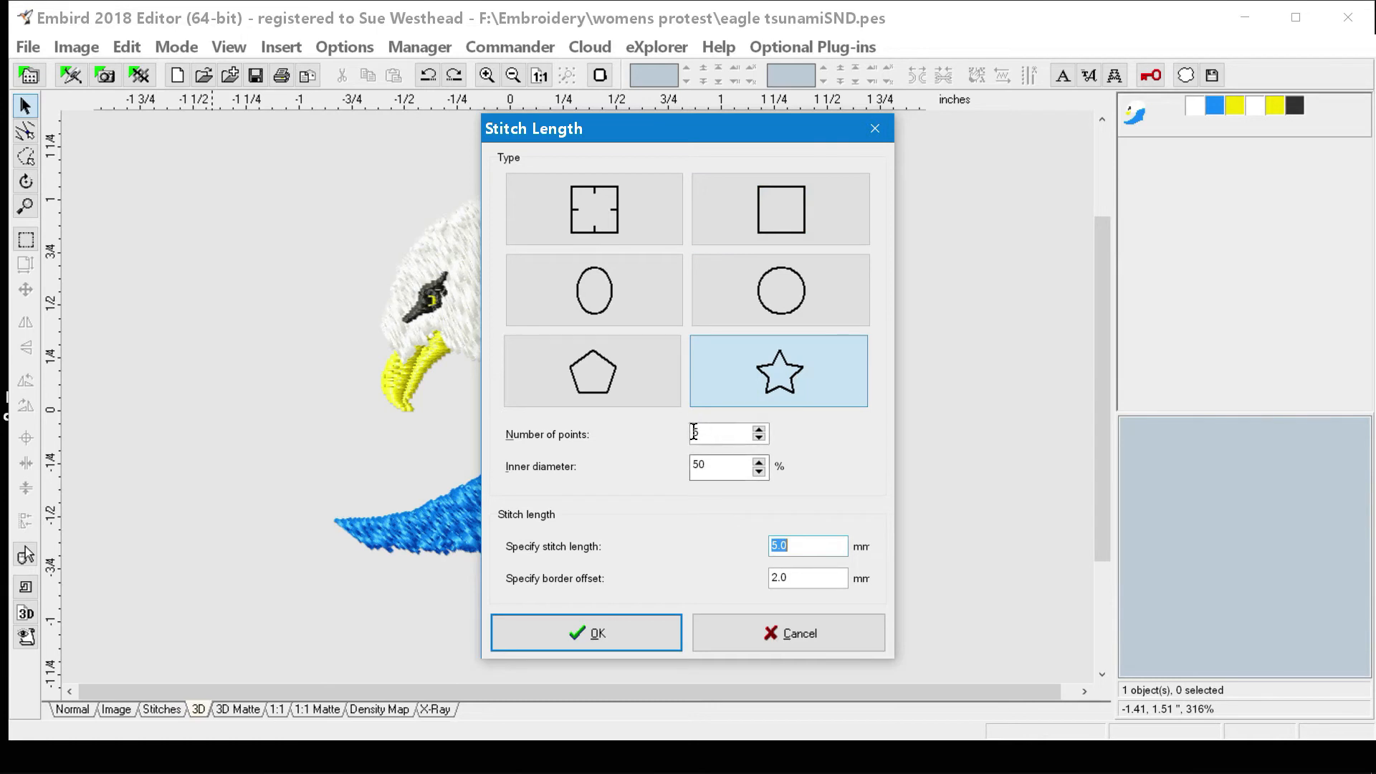
click(768, 210)
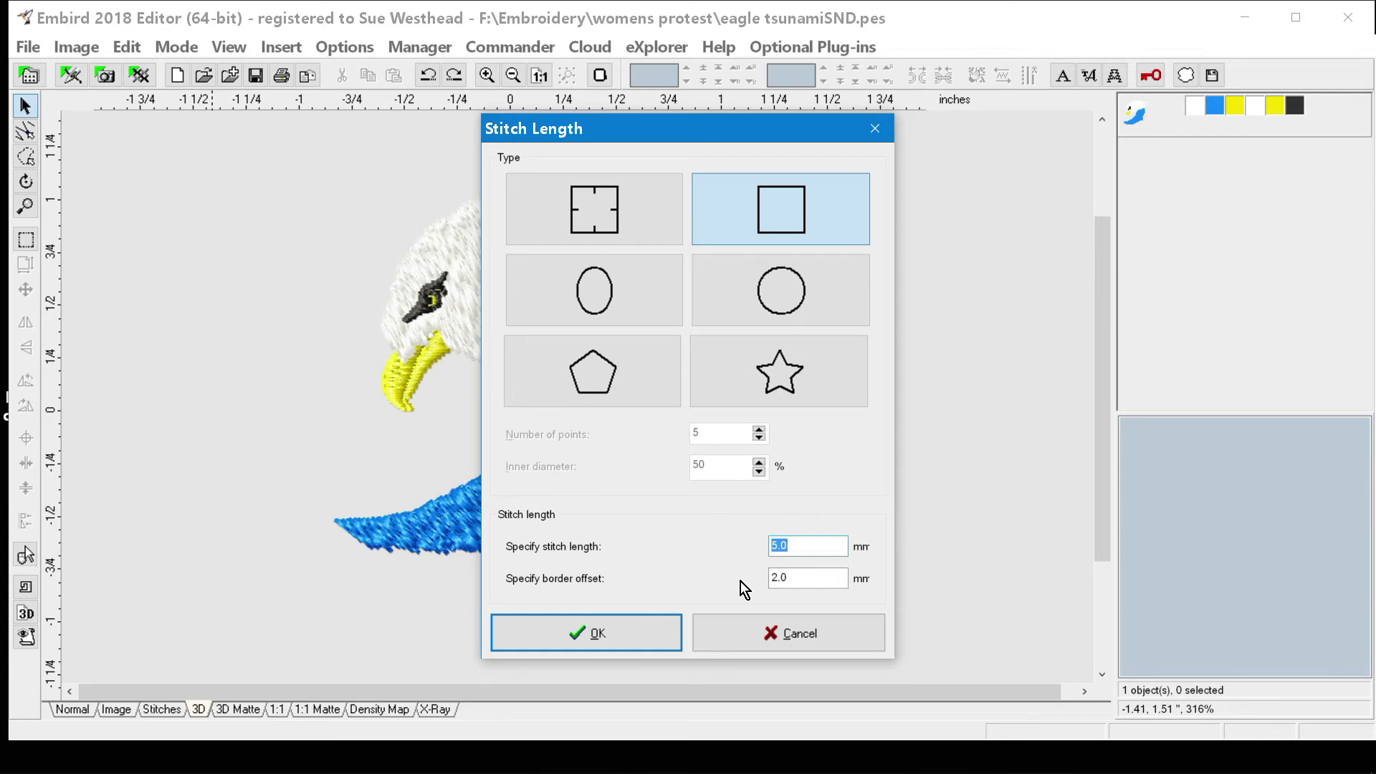
click(595, 639)
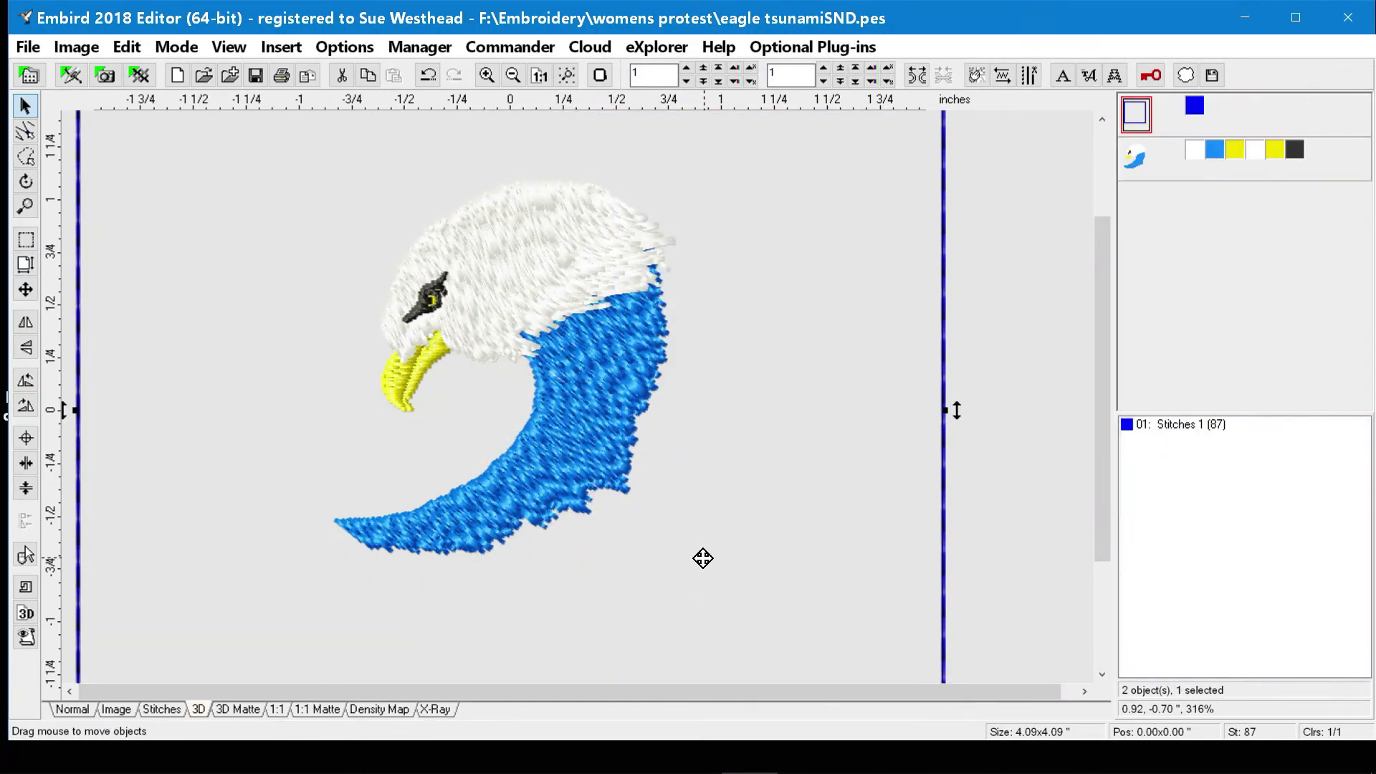
scroll(703, 562, down, 2)
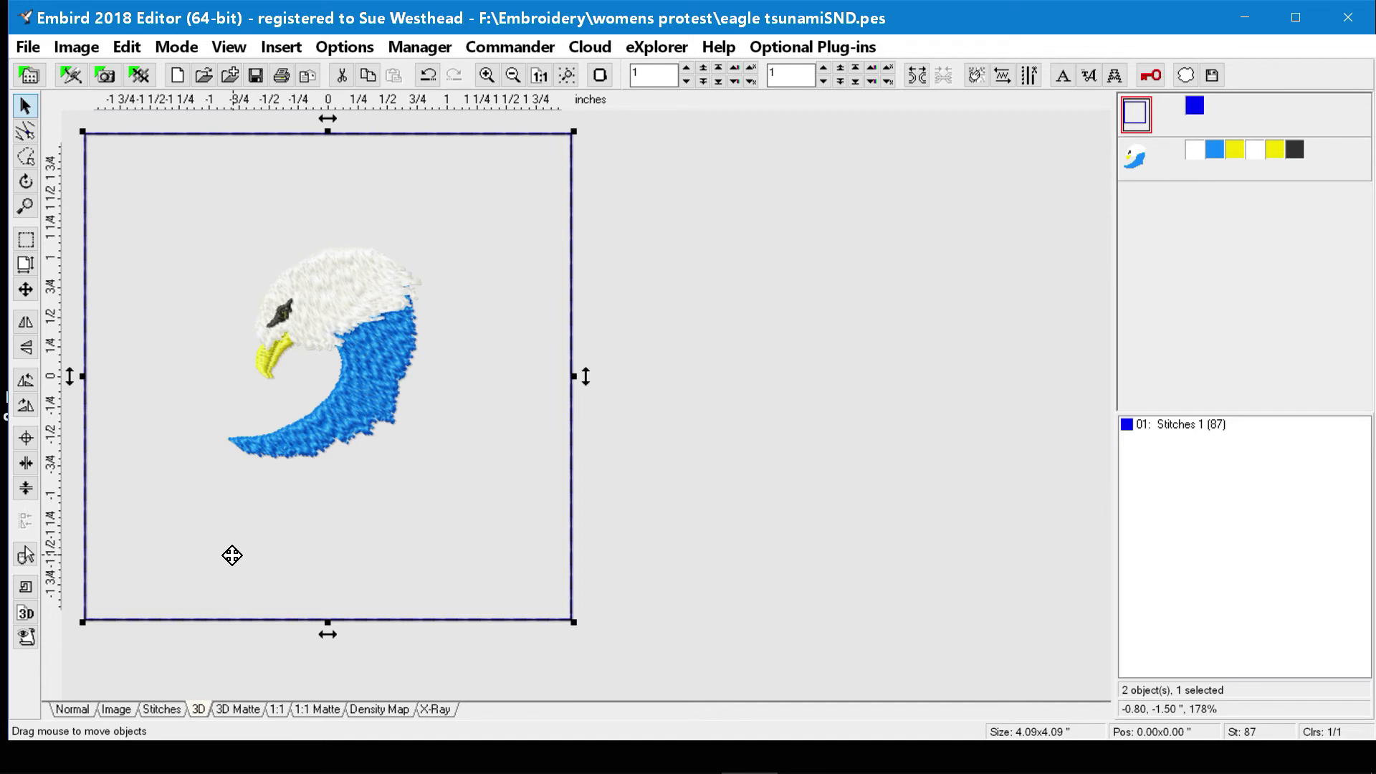
click(434, 76)
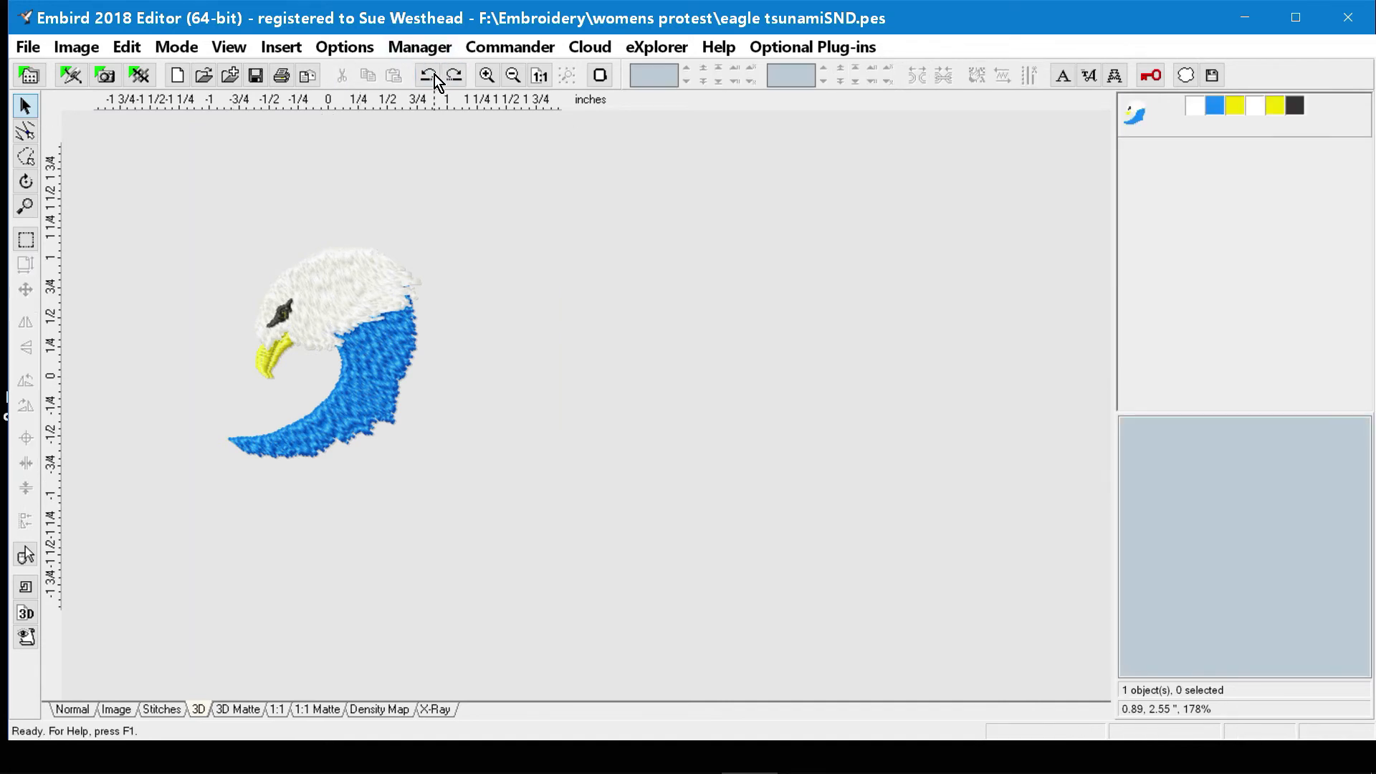
Insert square basting stitches around the selected eagle with a 5.0 mm stitch length and a 2.0 mm border offset.
click(346, 342)
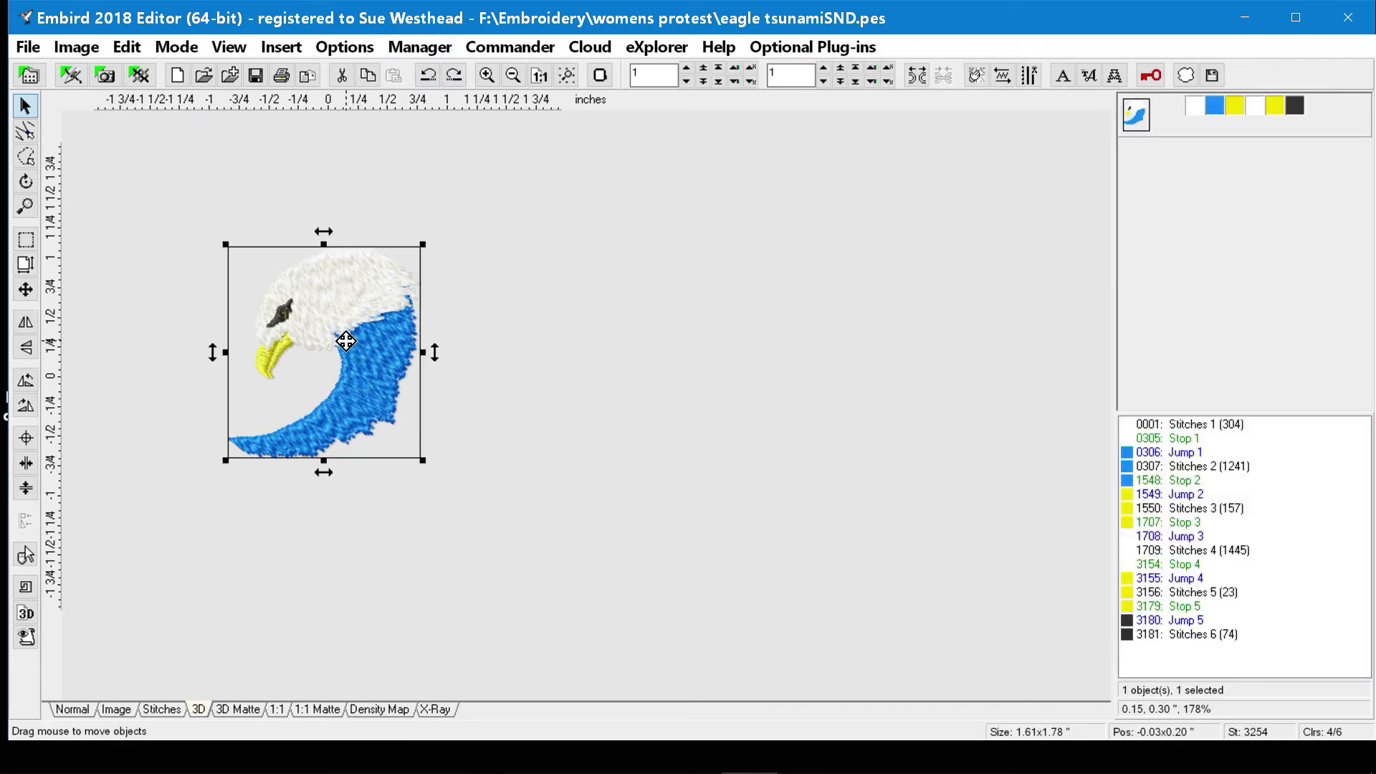
click(276, 51)
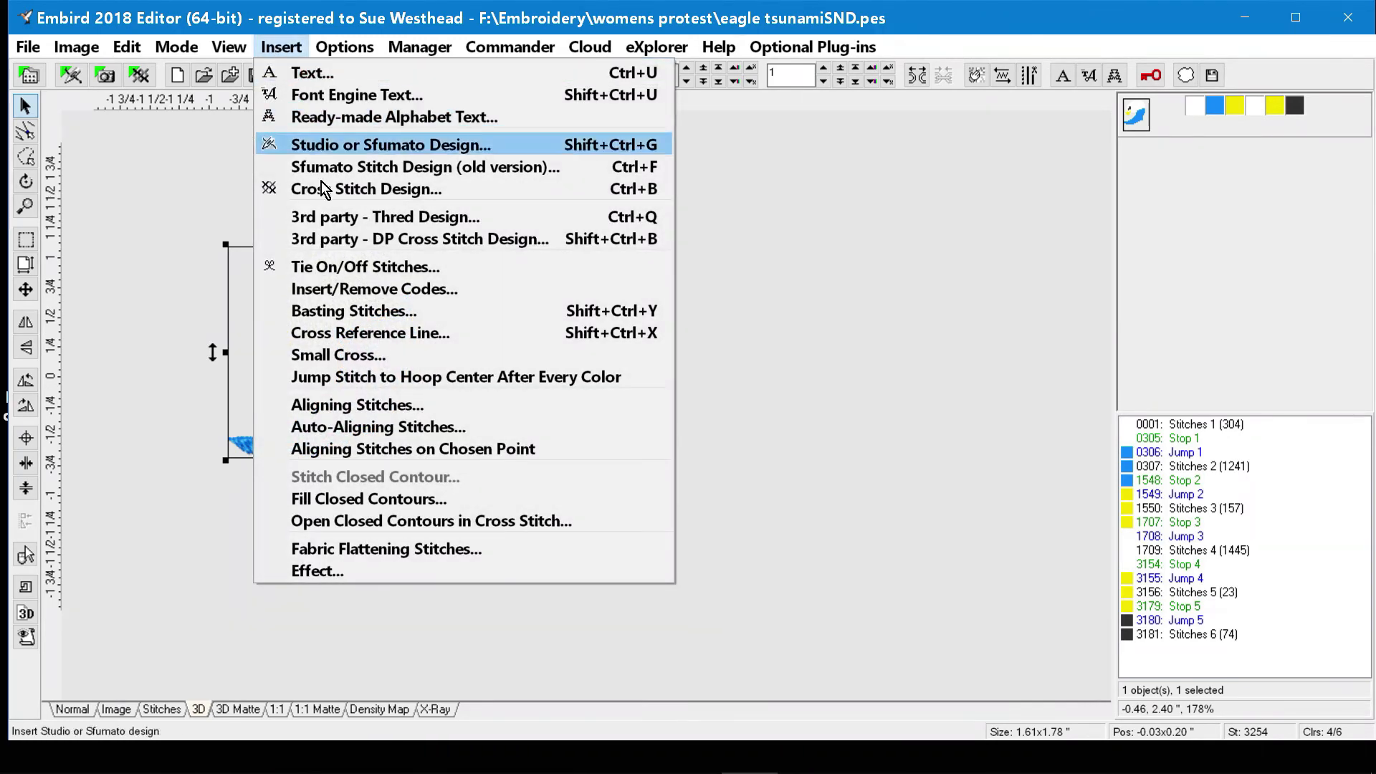
click(371, 313)
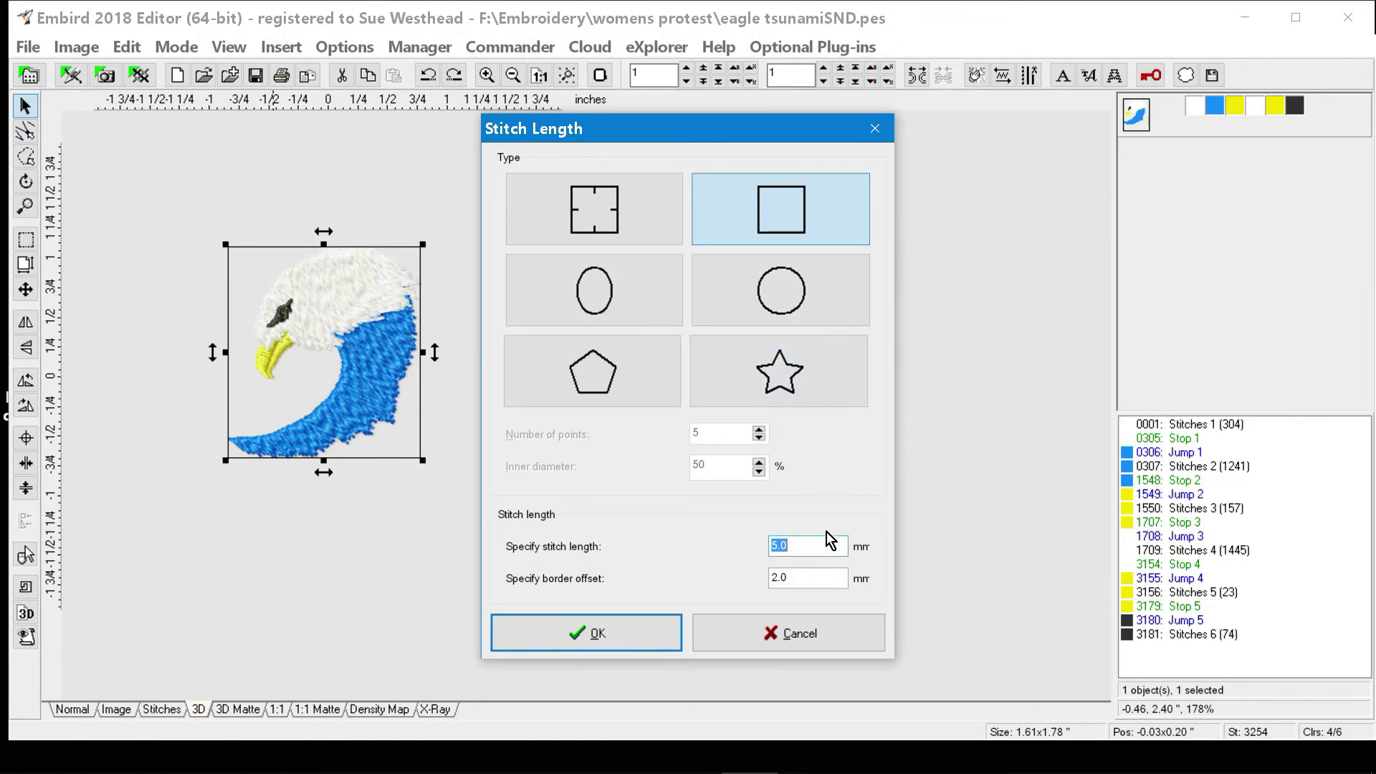
click(585, 635)
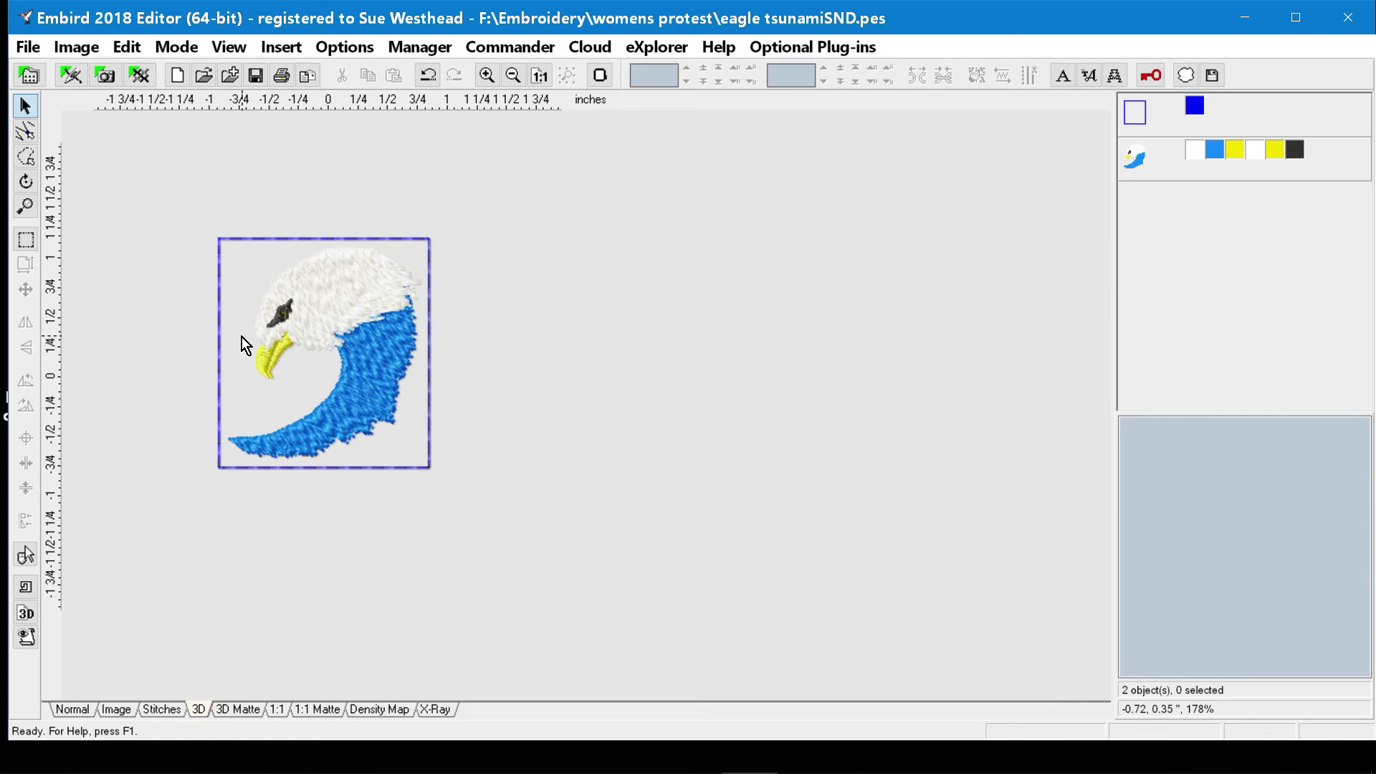
Change the basting border's thread color to orange from the basic colors.
scroll(241, 336, up, 3)
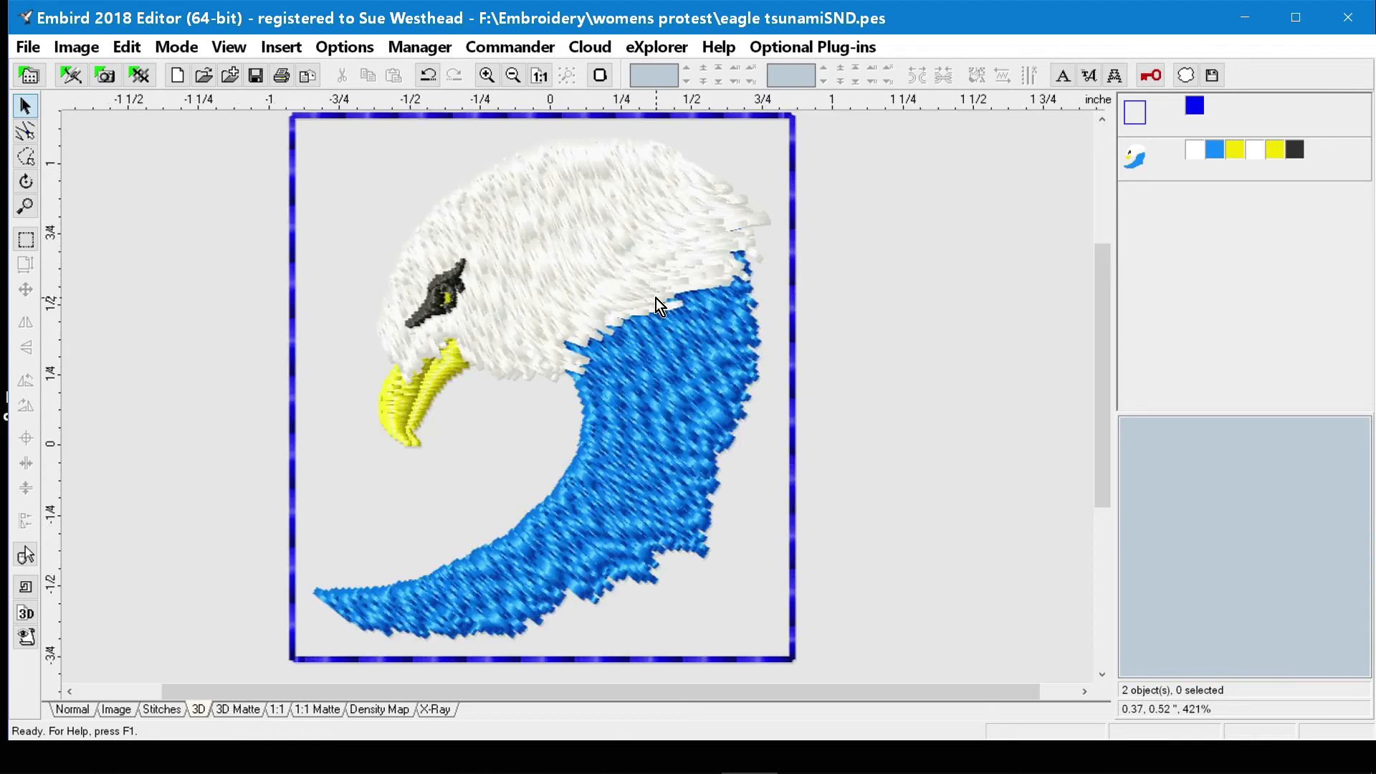
double_click(1193, 108)
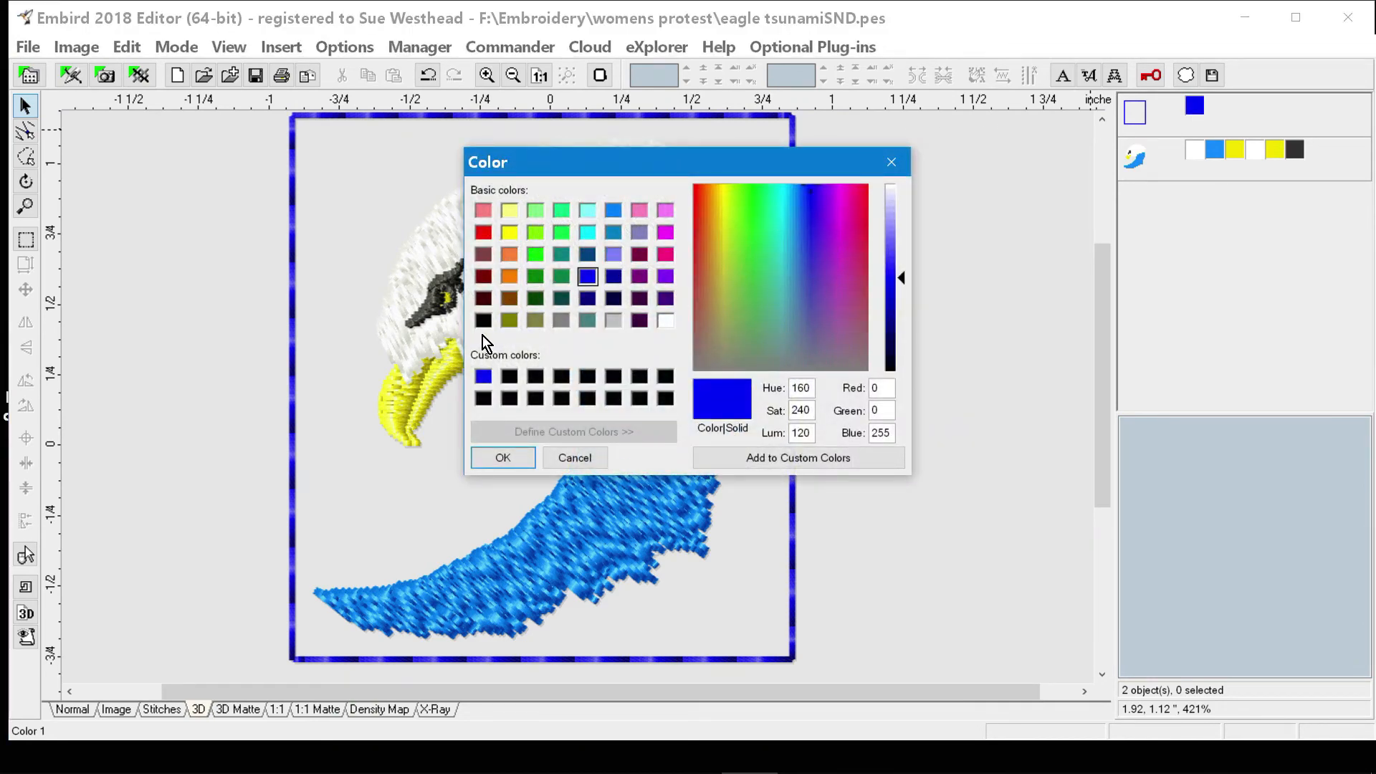
click(507, 281)
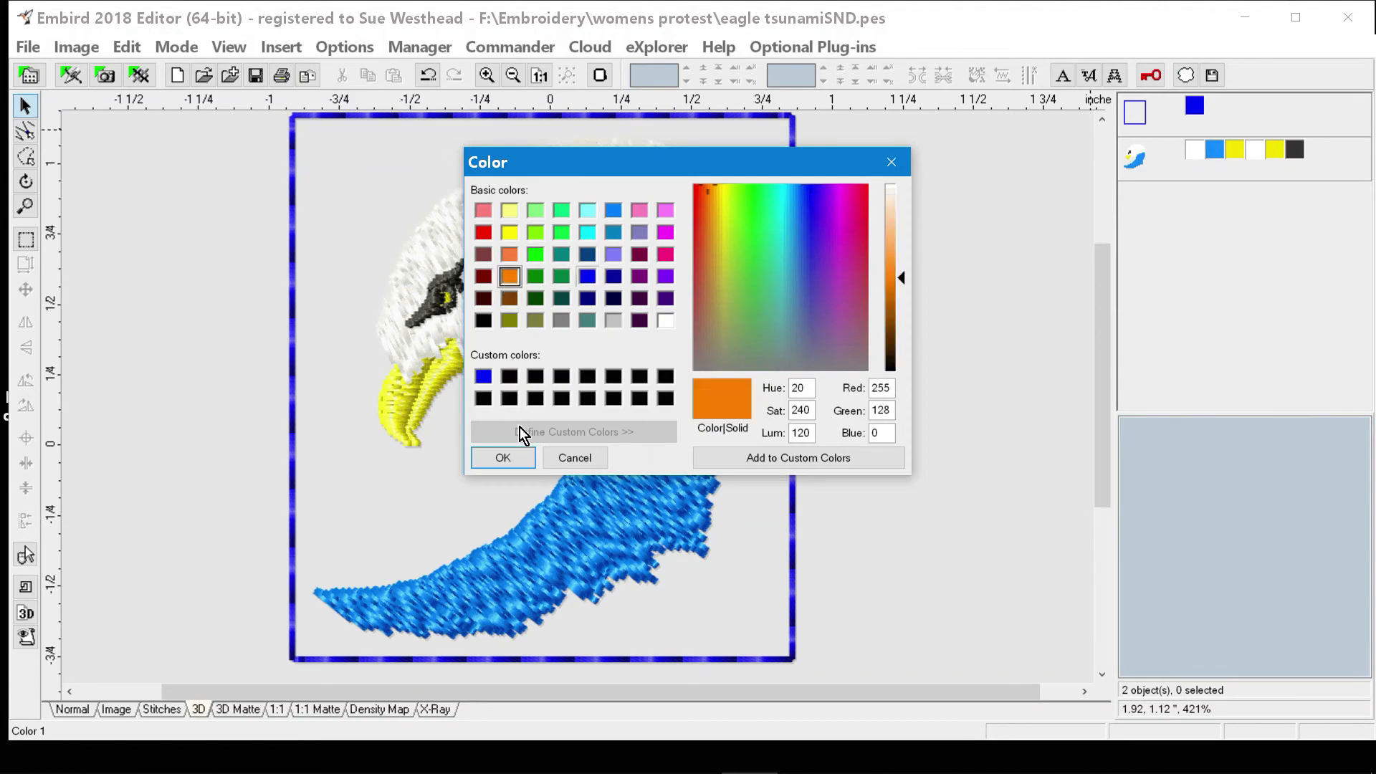
click(513, 460)
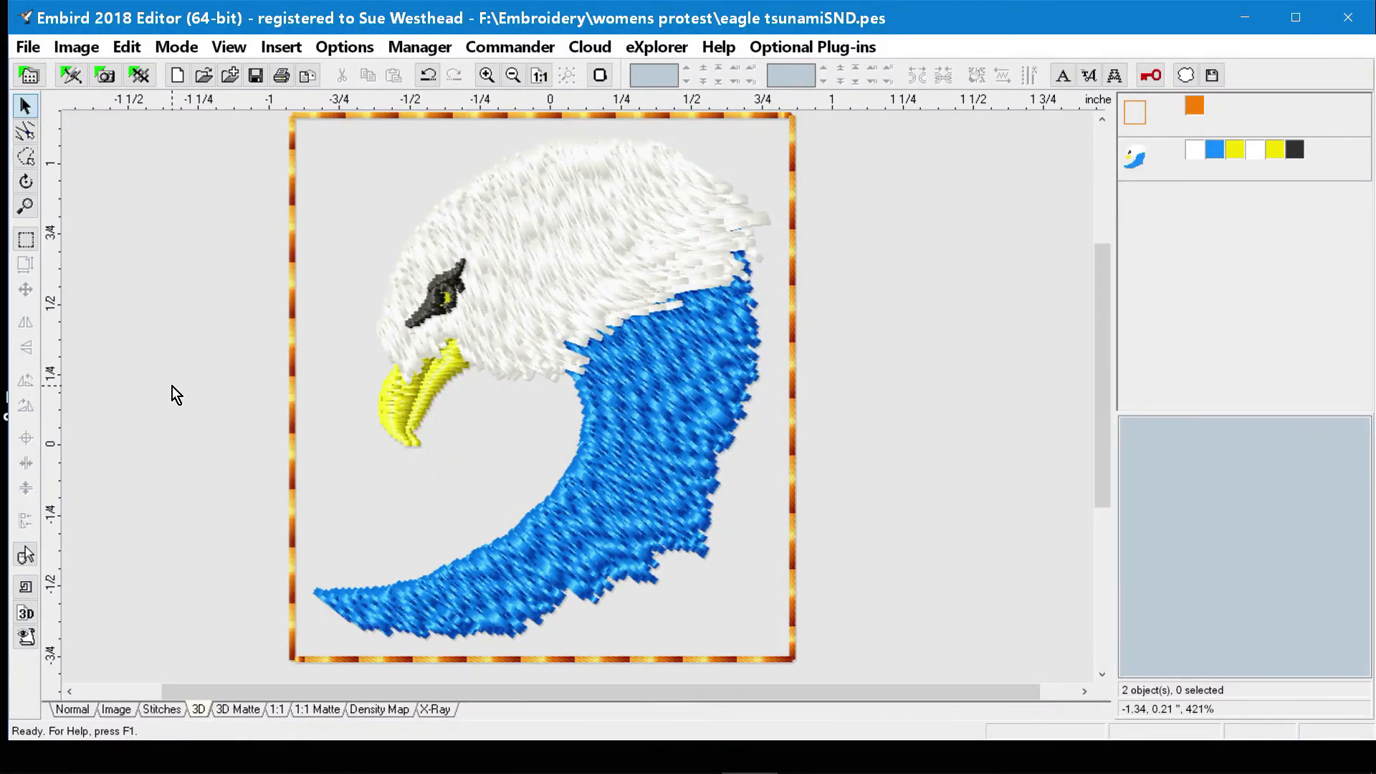
Select the eagle and its basting border, insert a cross reference line with 5.0 mm stitch length, and undo the insertion.
click(513, 75)
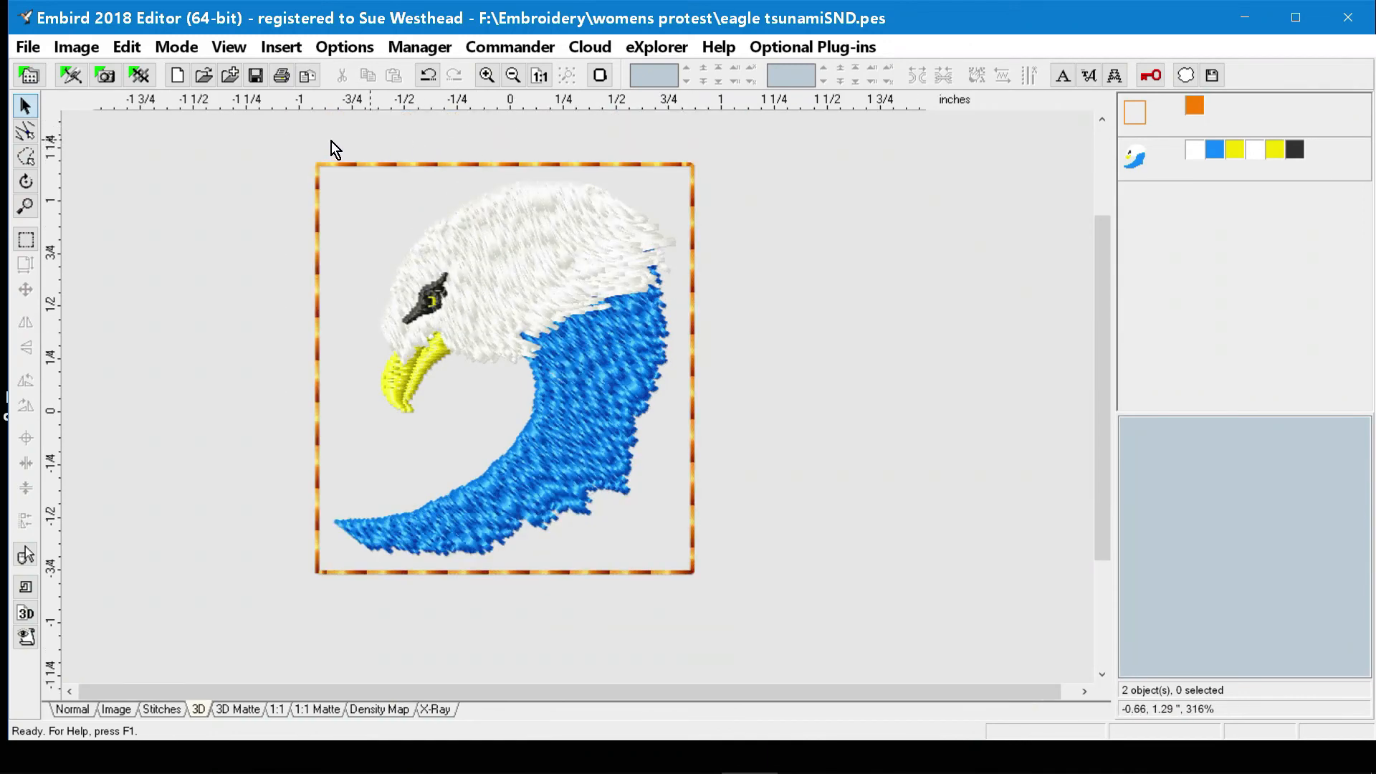
drag(241, 141, 774, 615)
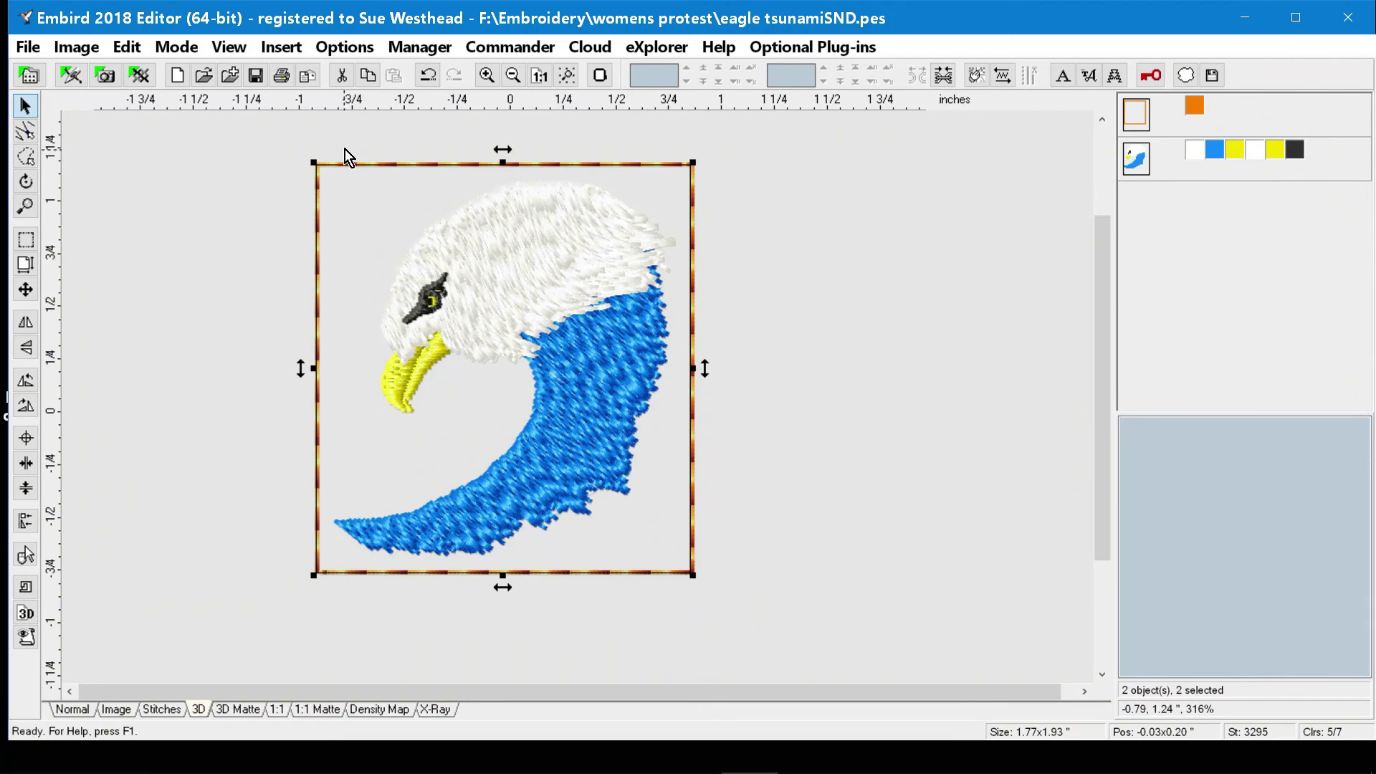
click(292, 54)
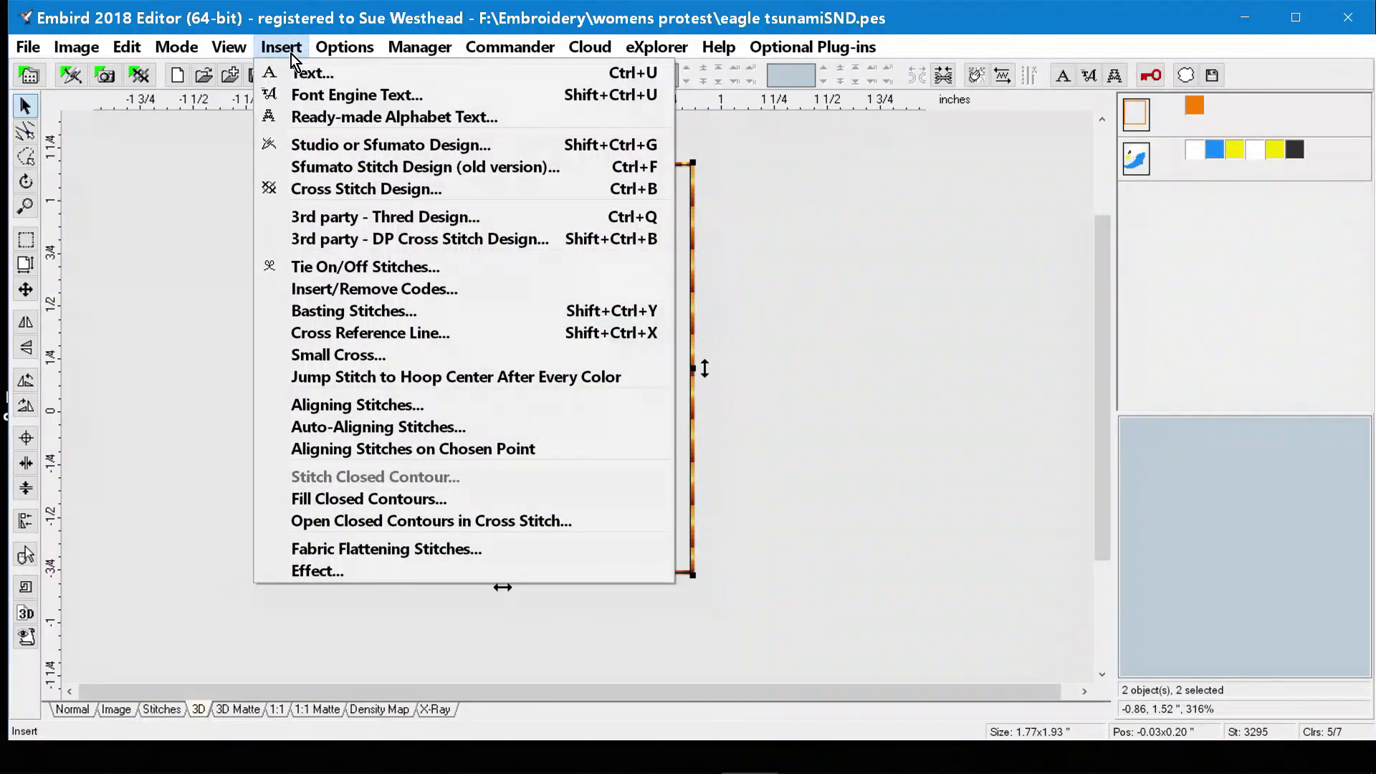
click(371, 332)
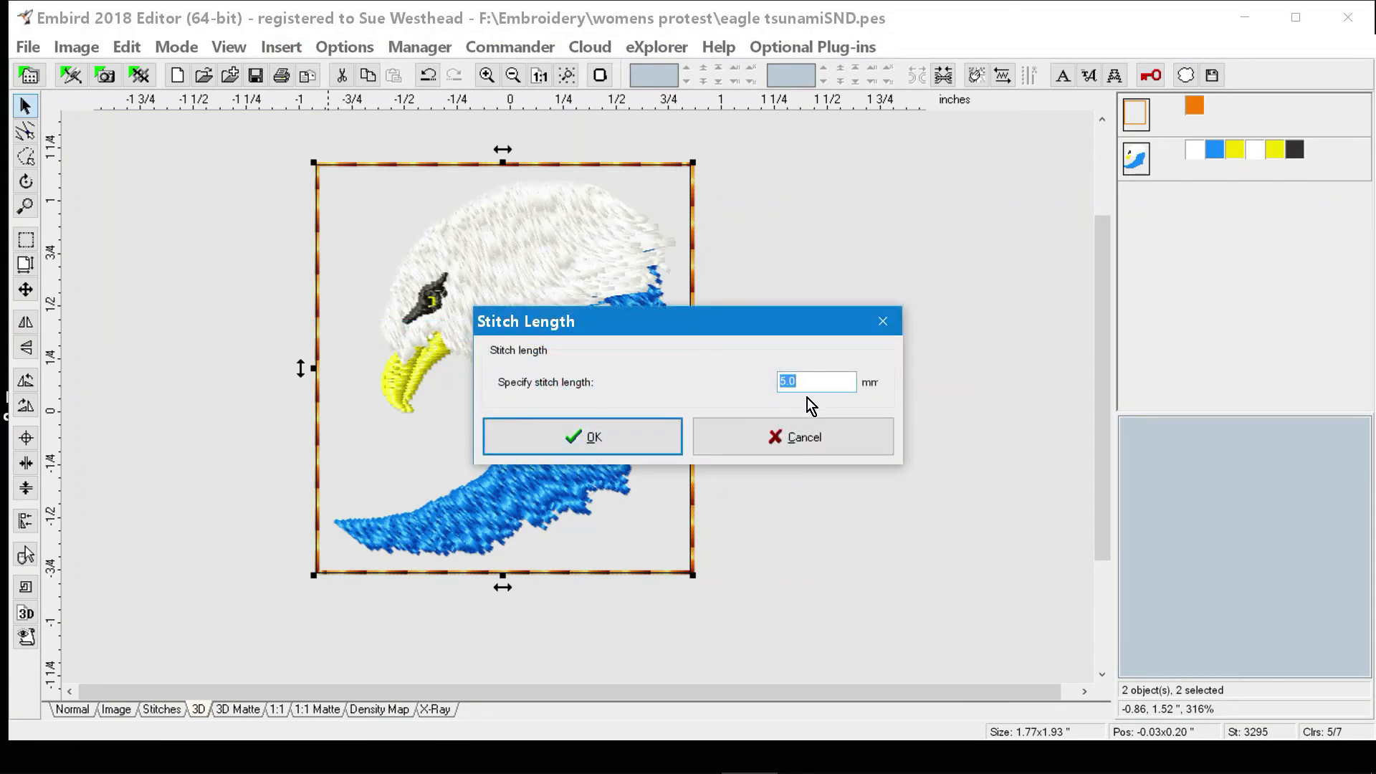
click(633, 437)
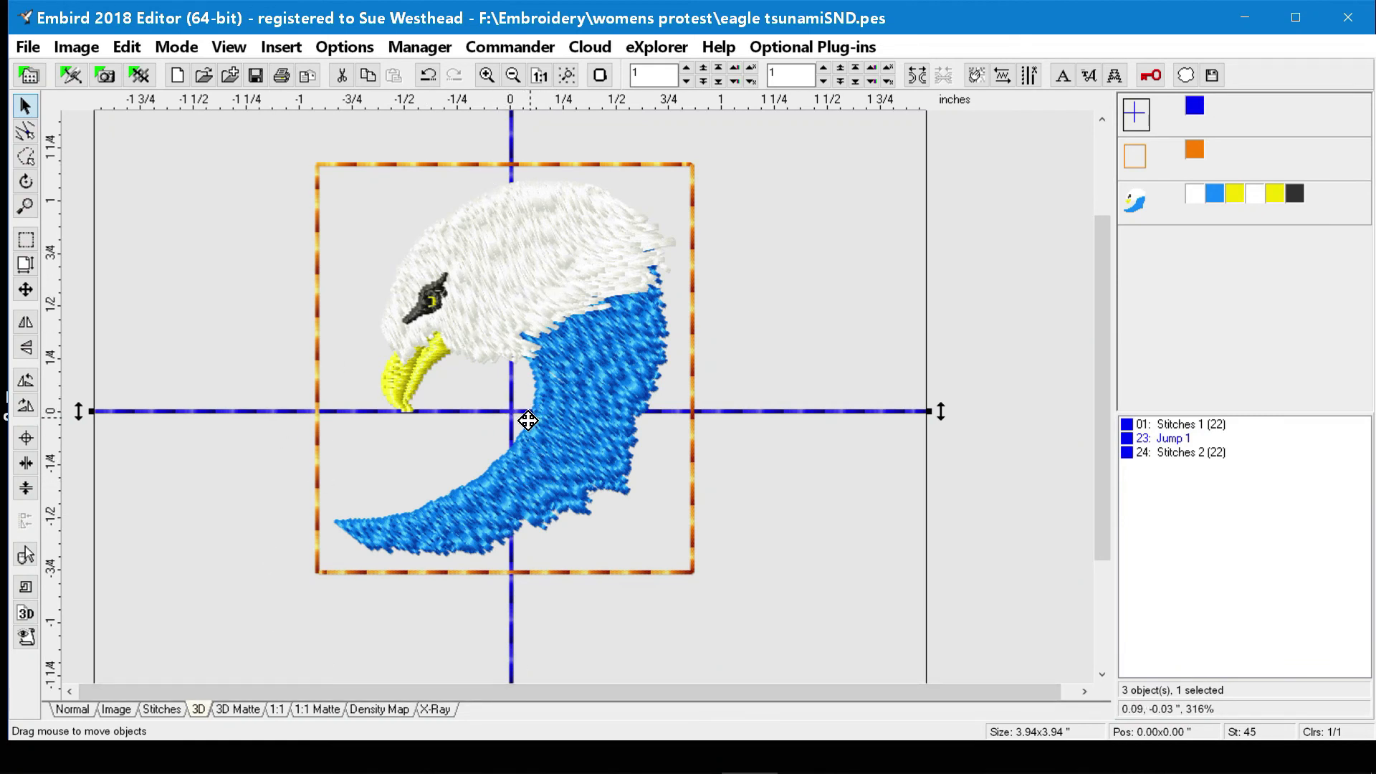
click(431, 76)
Insert a small cross with a 5.0 mm stitch length, and undo the insertion.
click(281, 48)
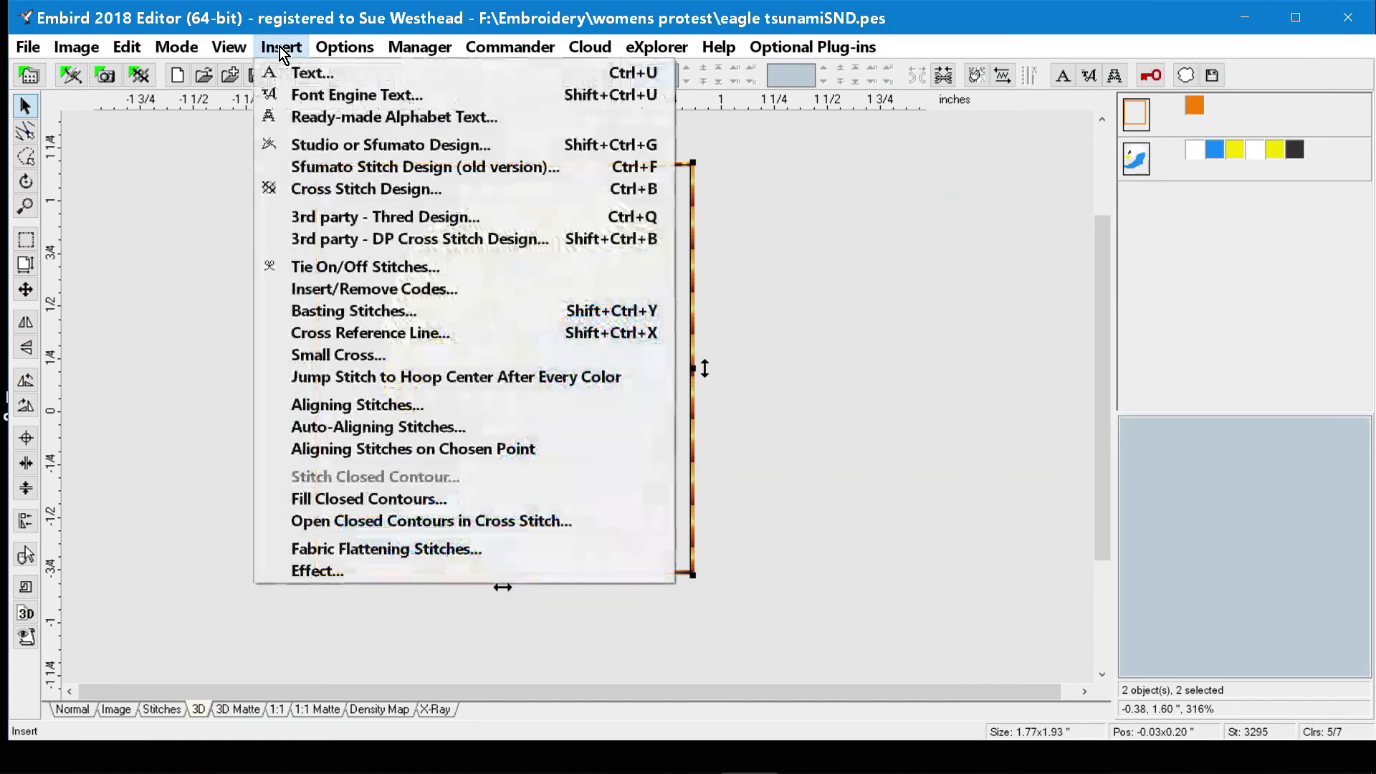
click(322, 355)
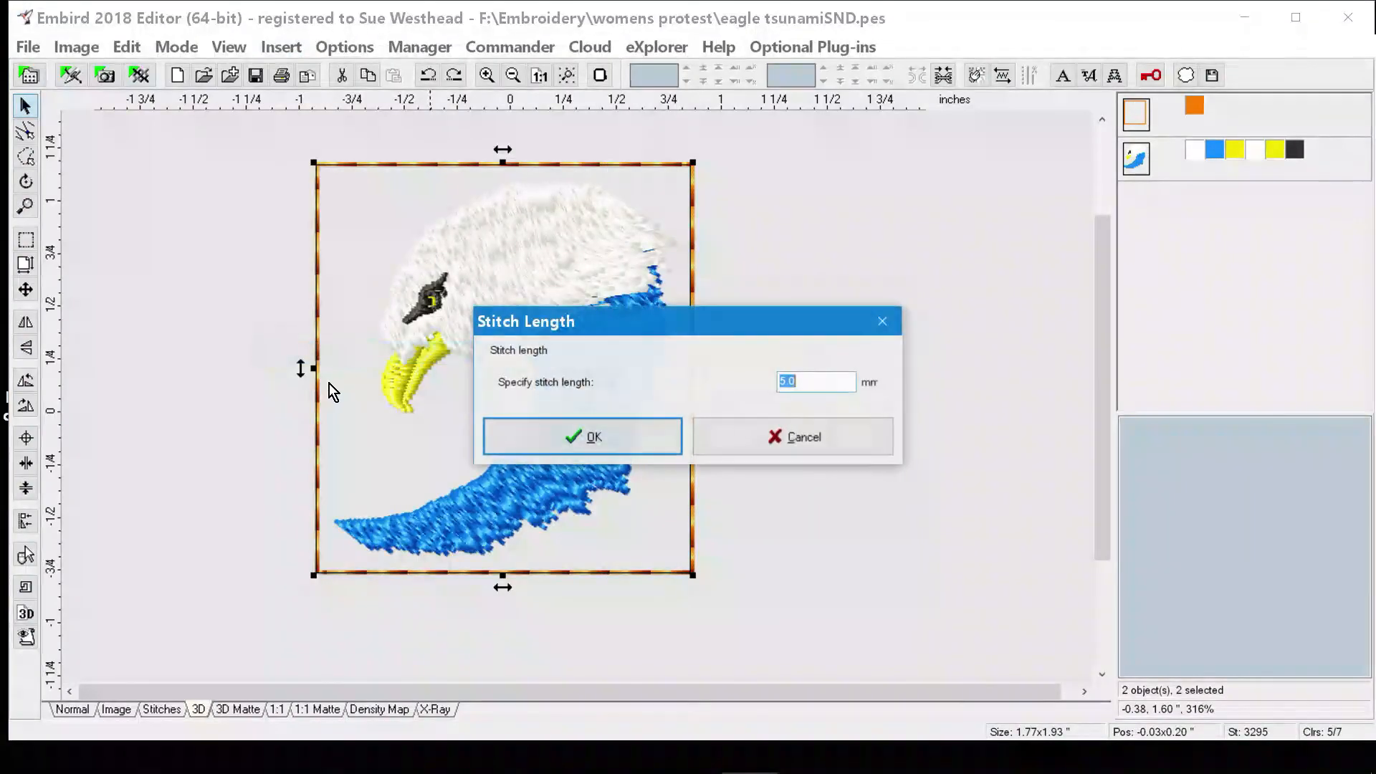
click(589, 451)
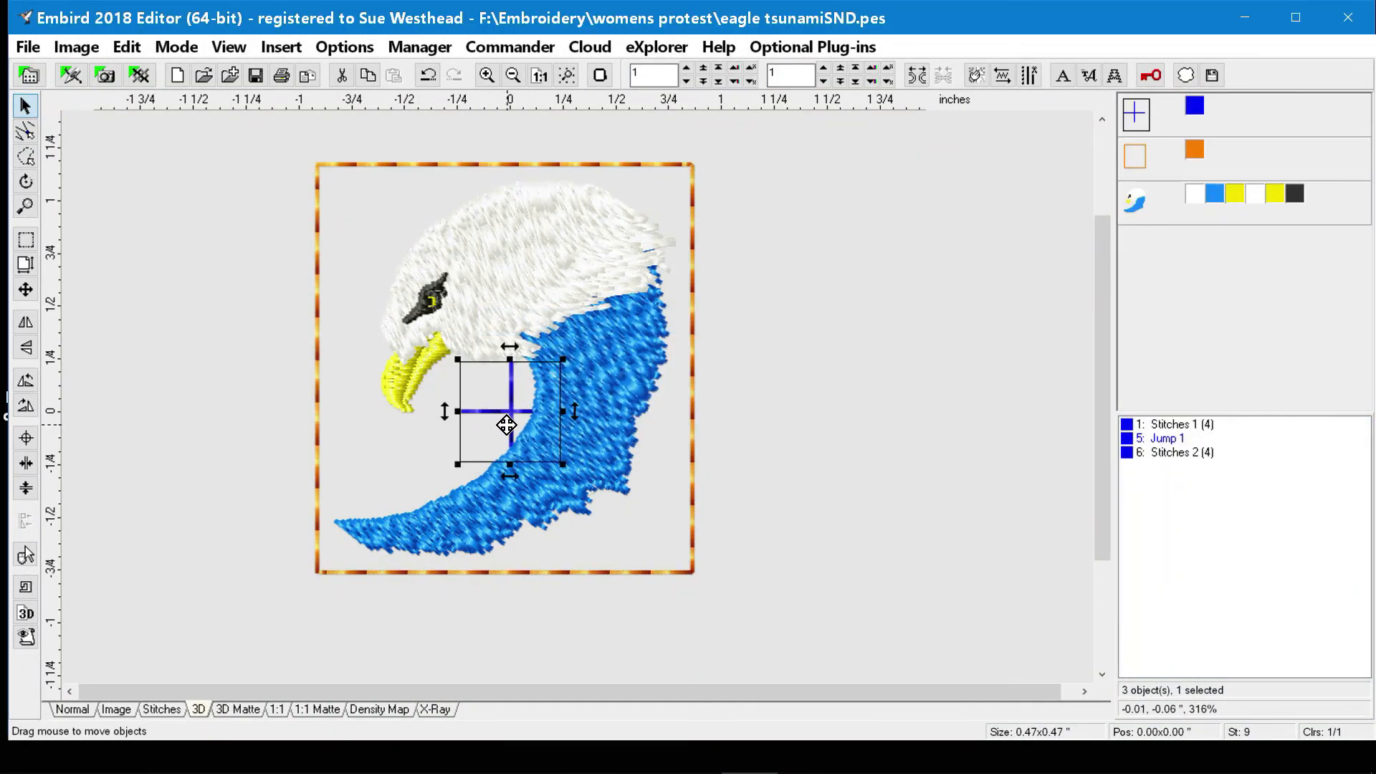
click(427, 81)
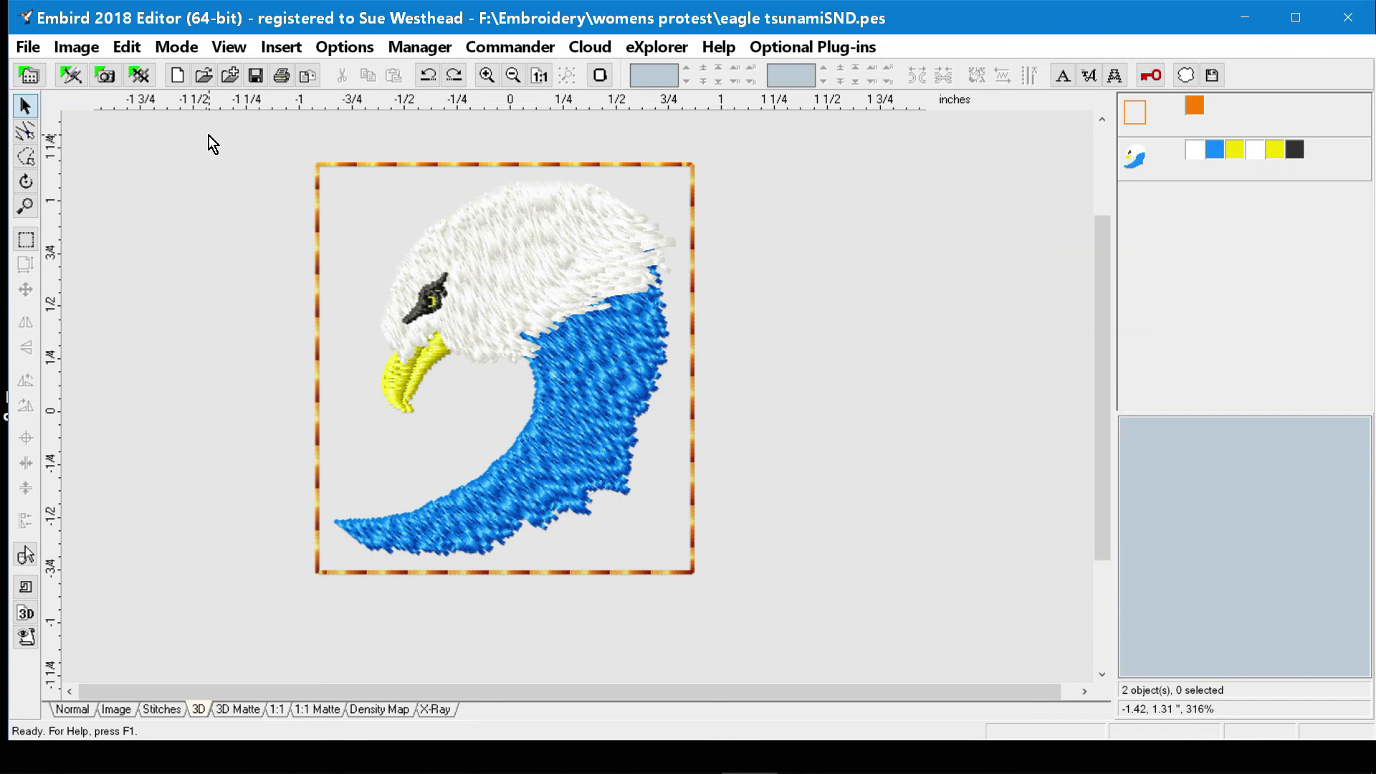
Select the eagle and its basting border together, clear the selection, and select both objects again.
drag(209, 136, 725, 141)
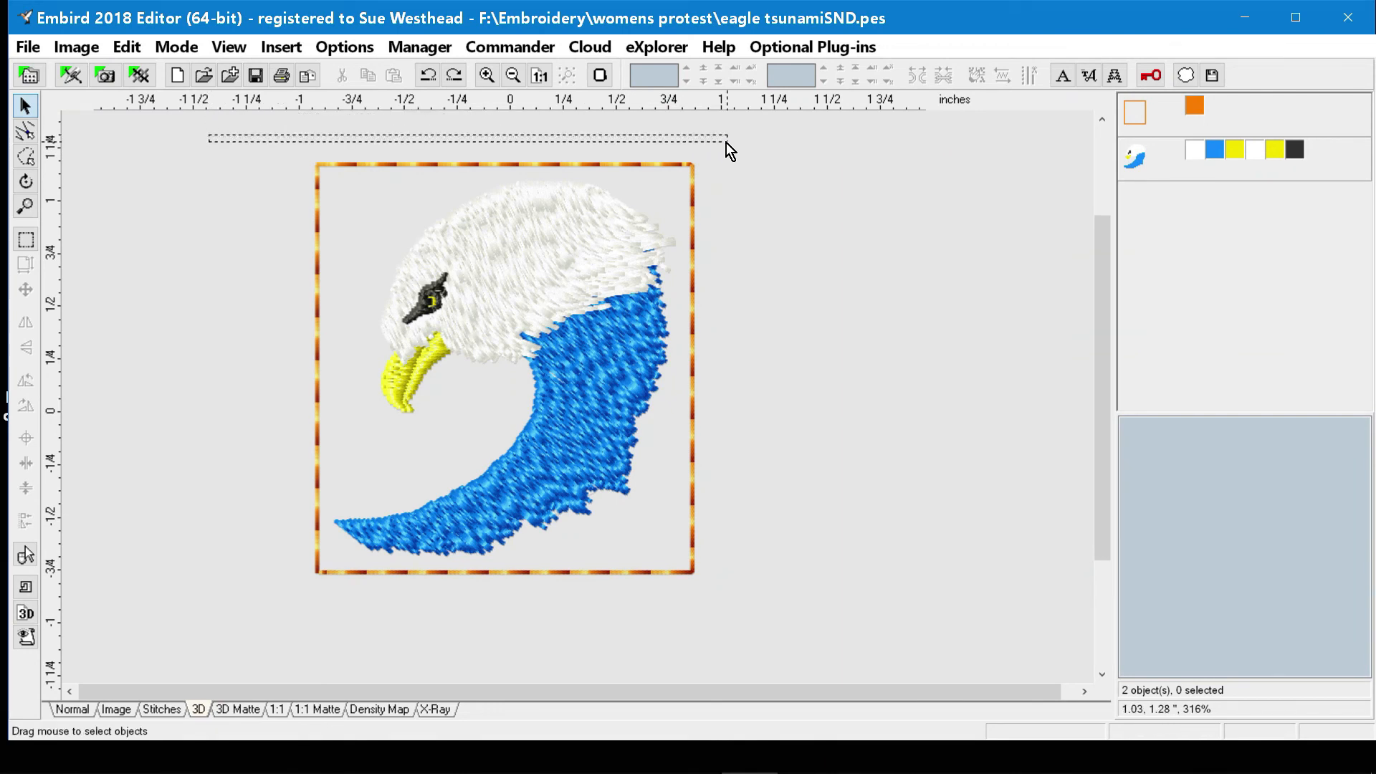
drag(726, 143, 782, 626)
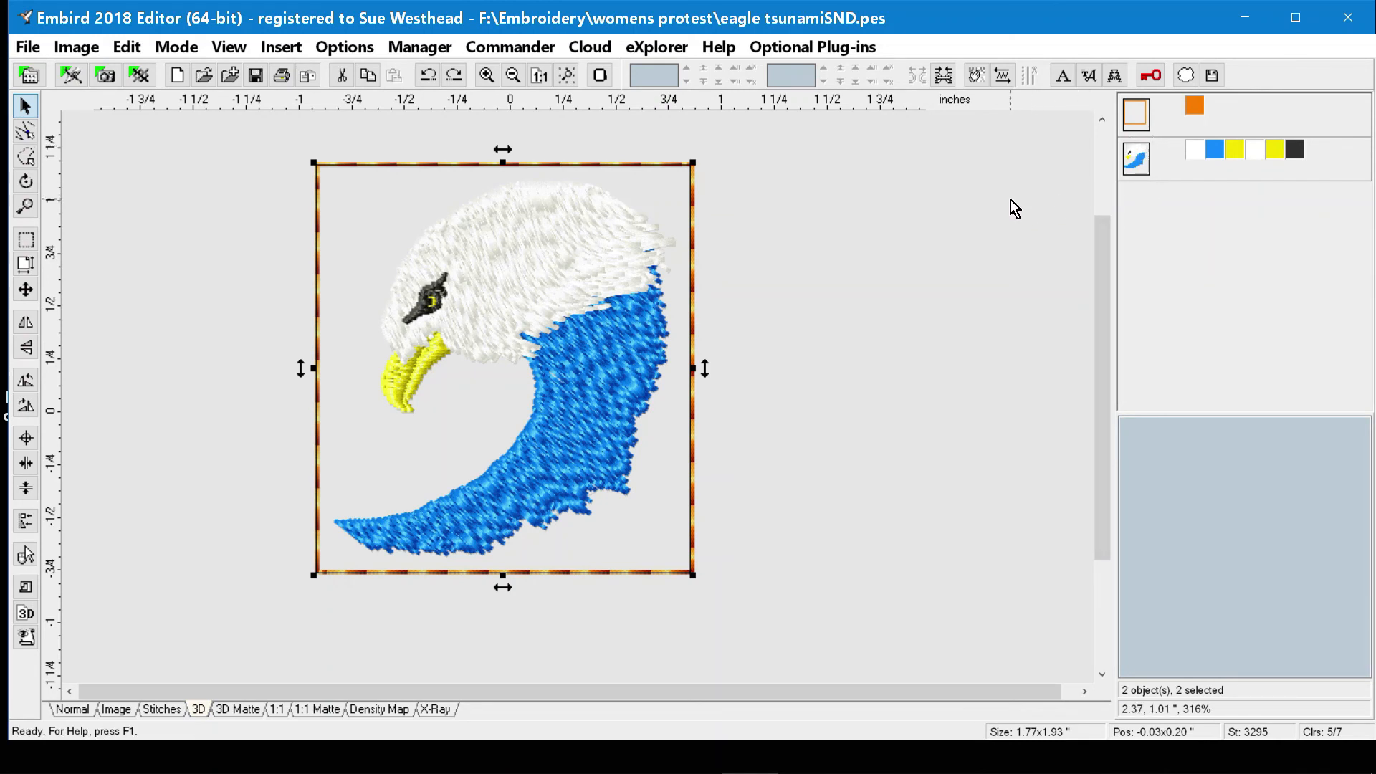
click(948, 196)
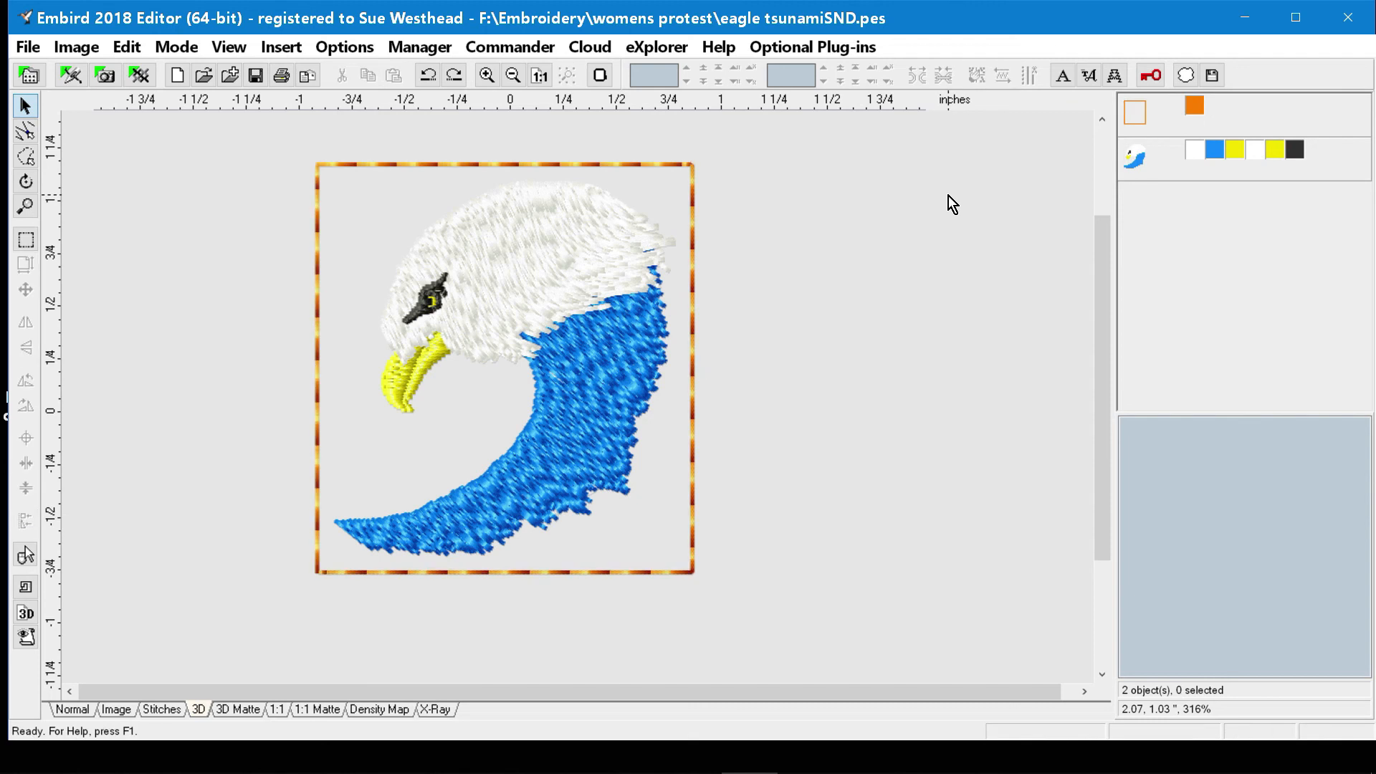
drag(269, 132, 755, 658)
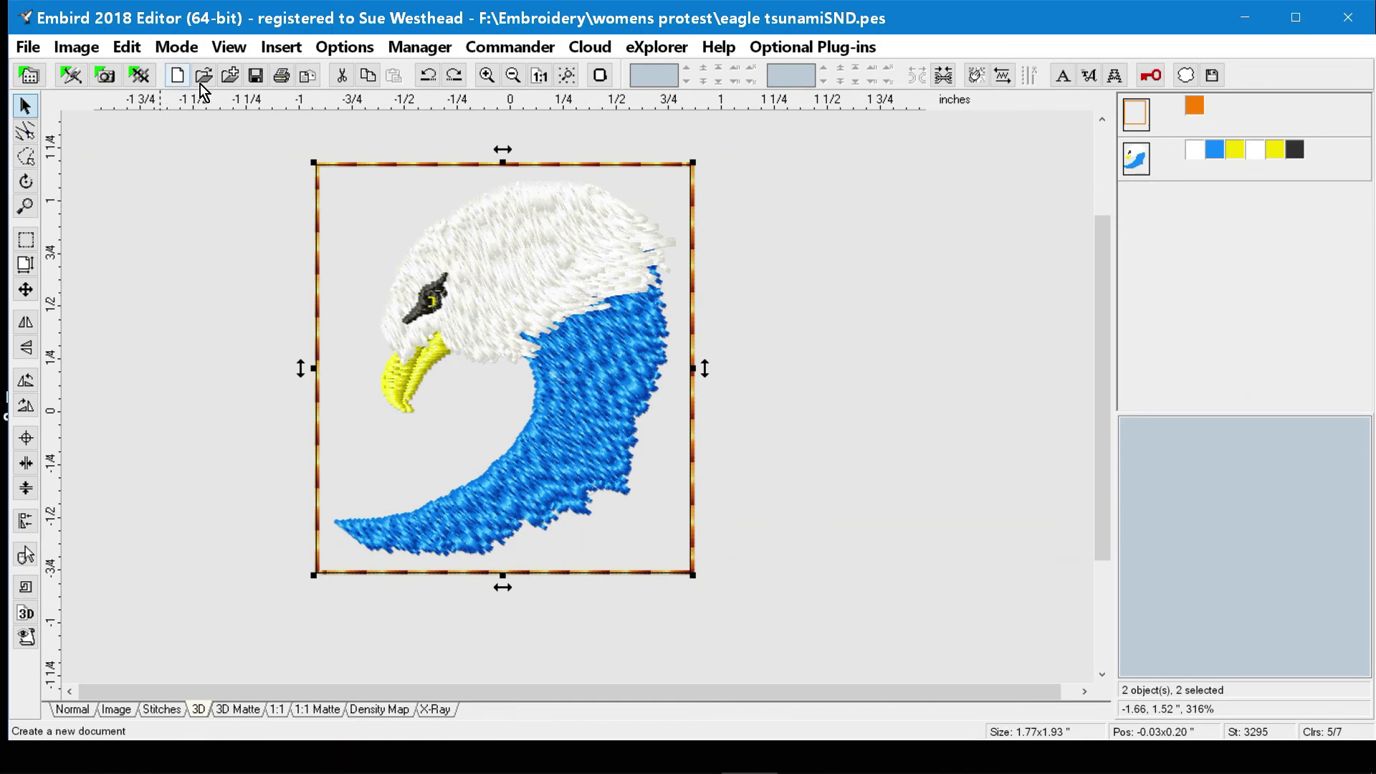
click(272, 48)
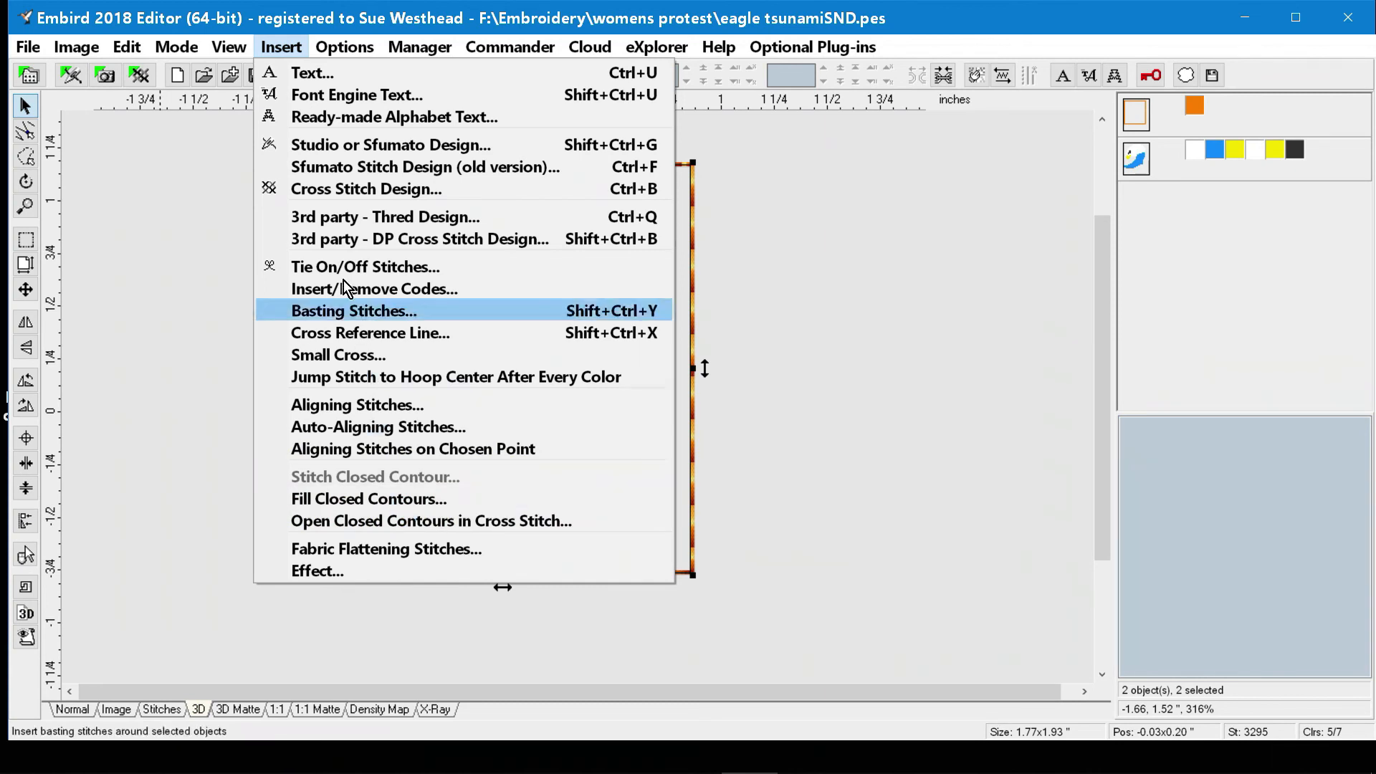
mouse_move(341, 48)
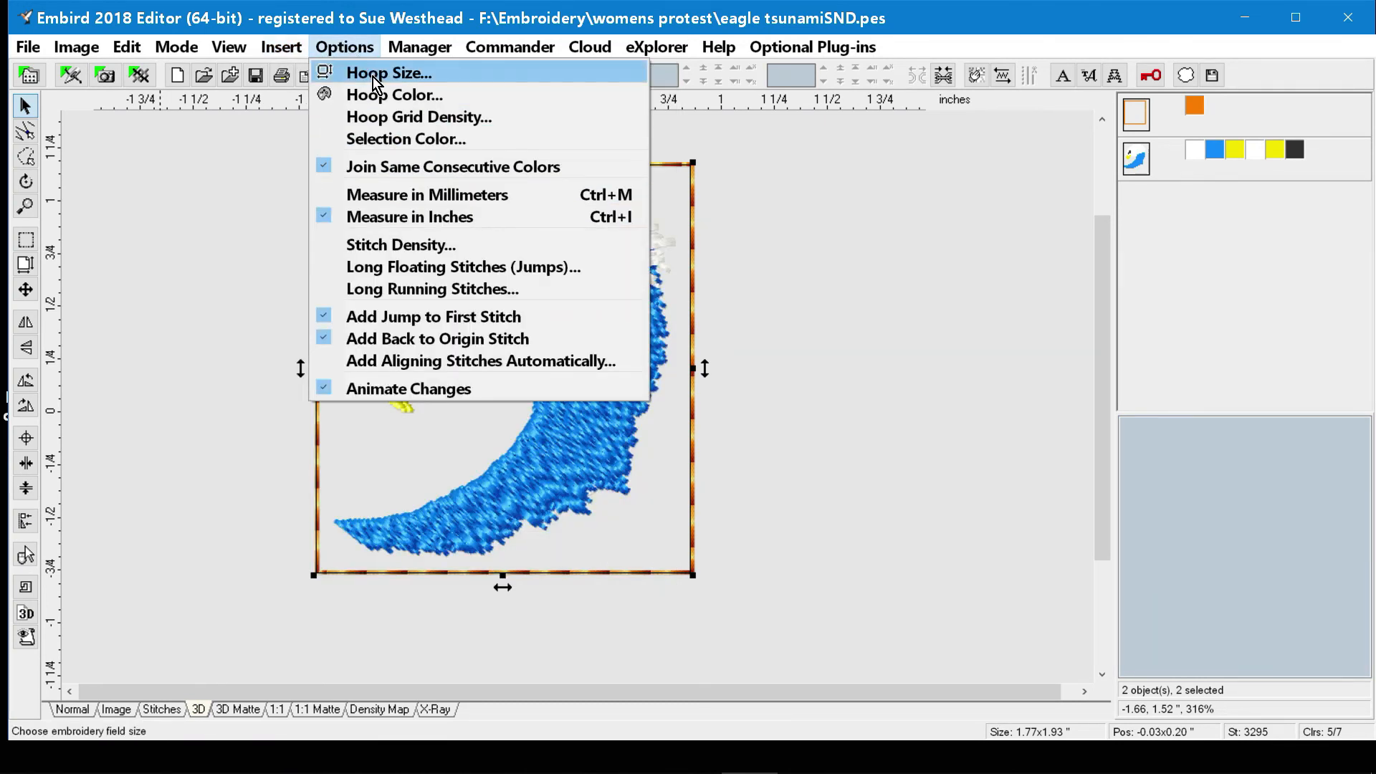
click(194, 197)
click(195, 197)
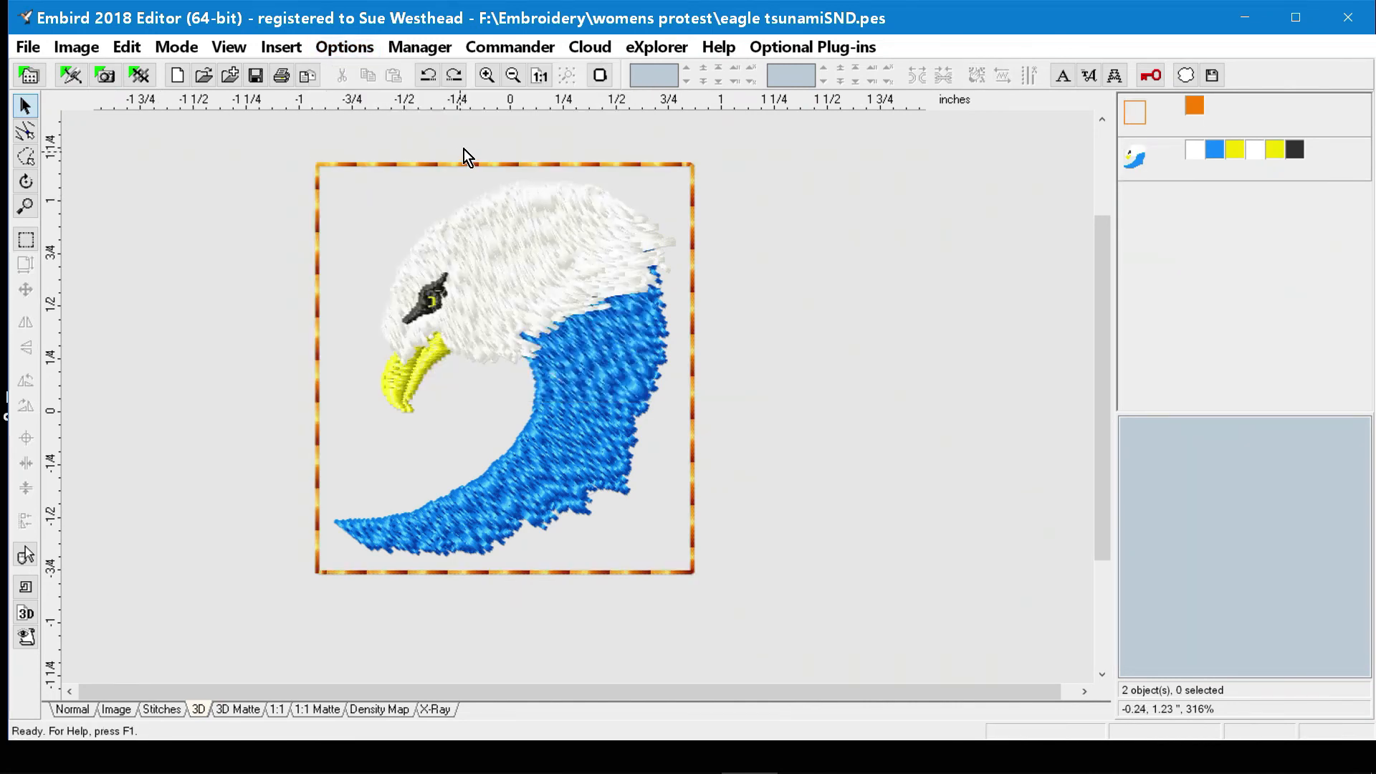